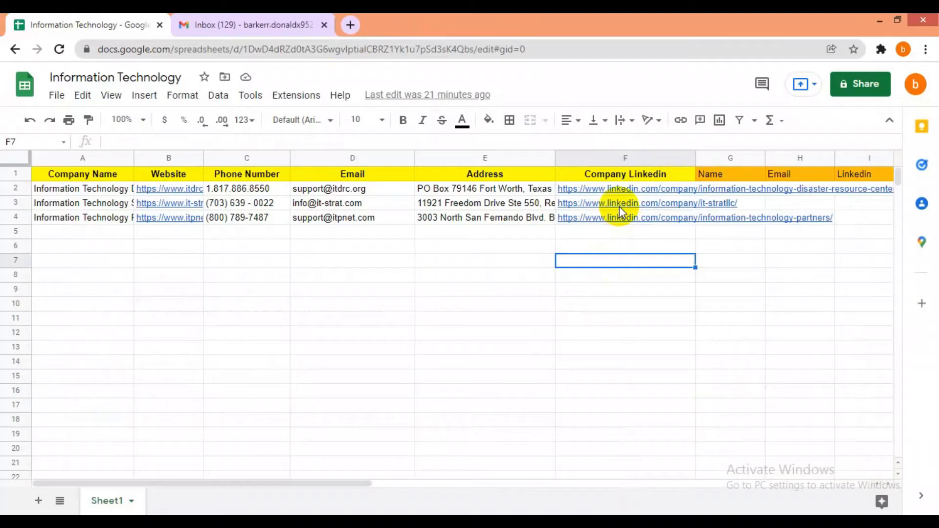
- Open ITDRC's LinkedIn company page from the sheet link and list all 47 employees
mouse_move(619, 207)
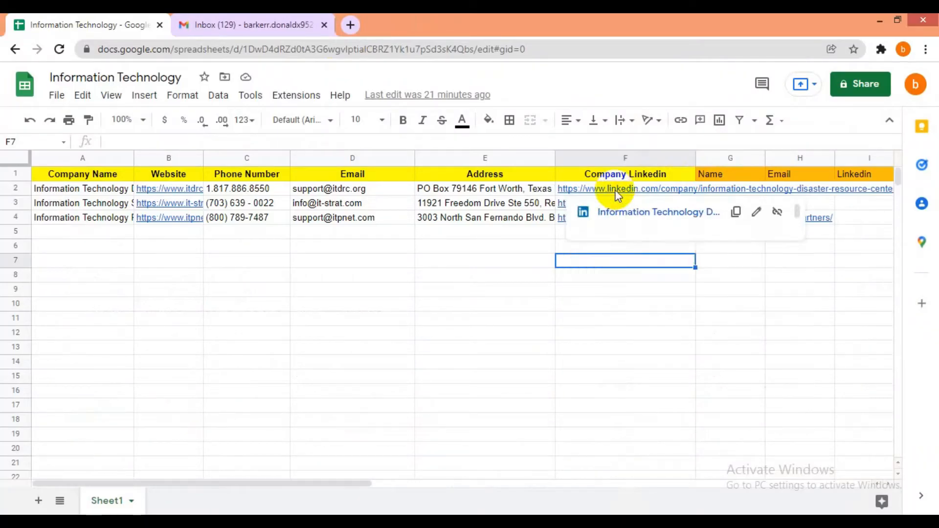
left_click(616, 192)
left_click(624, 213)
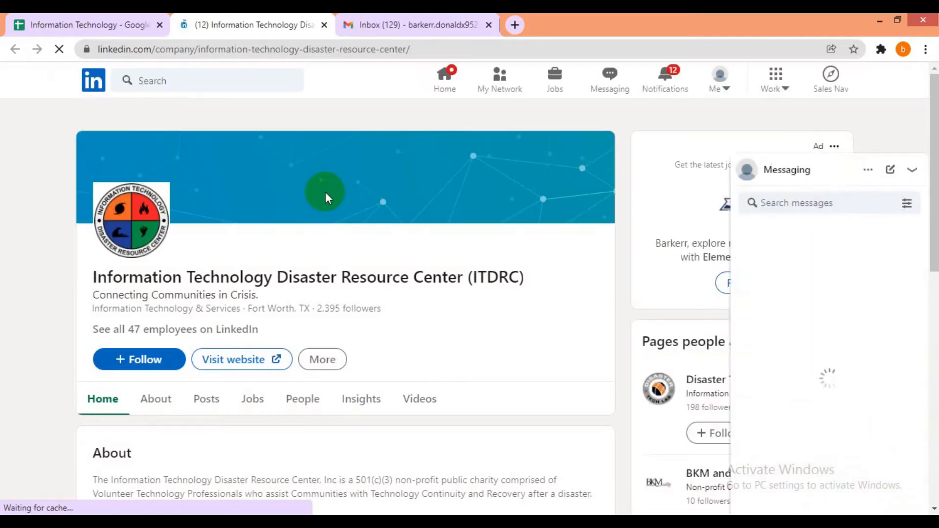
scroll(325, 192, "down", 3)
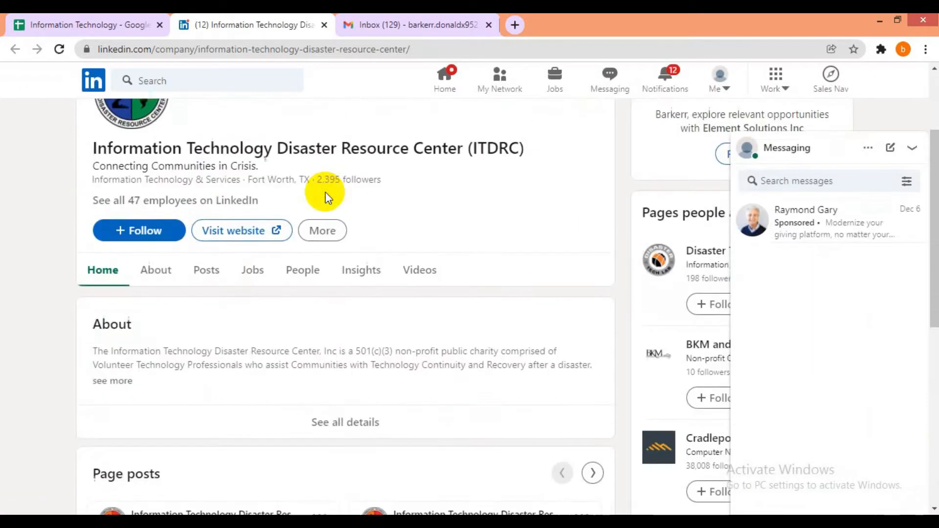
left_click(201, 195)
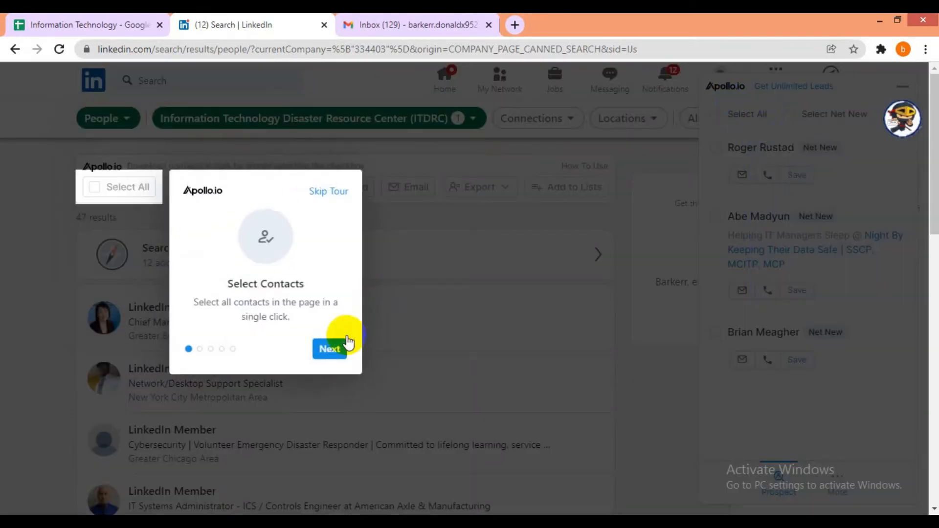
- Skip the Apollo tour, minimize the Apollo panel, and bring up All filters
left_click(331, 349)
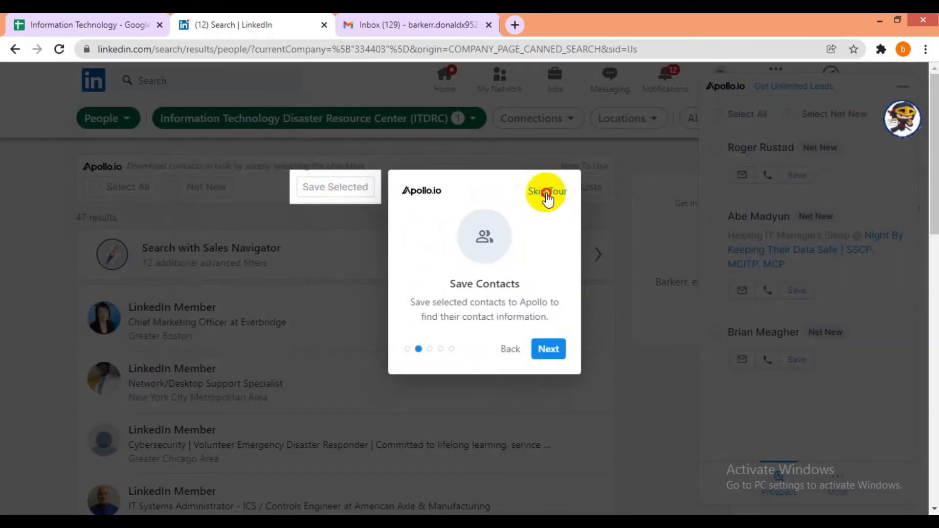
left_click(539, 190)
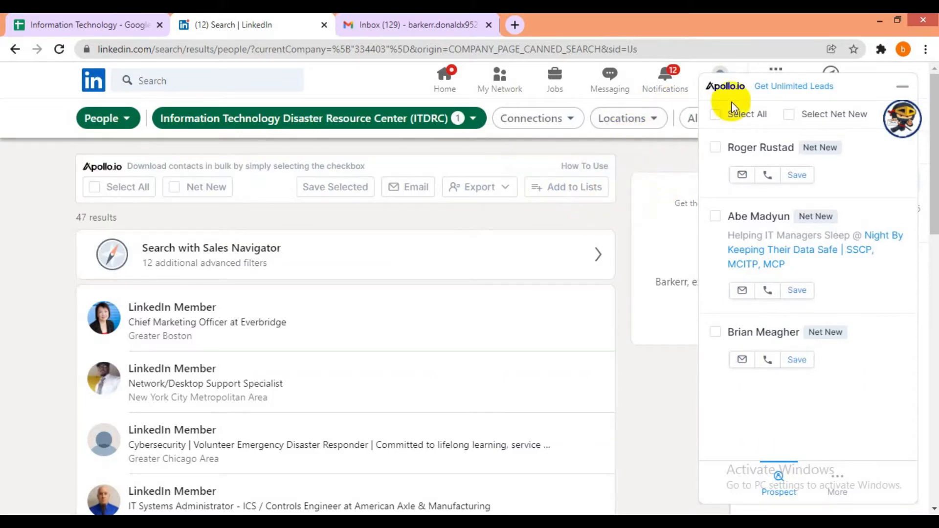
left_click(902, 86)
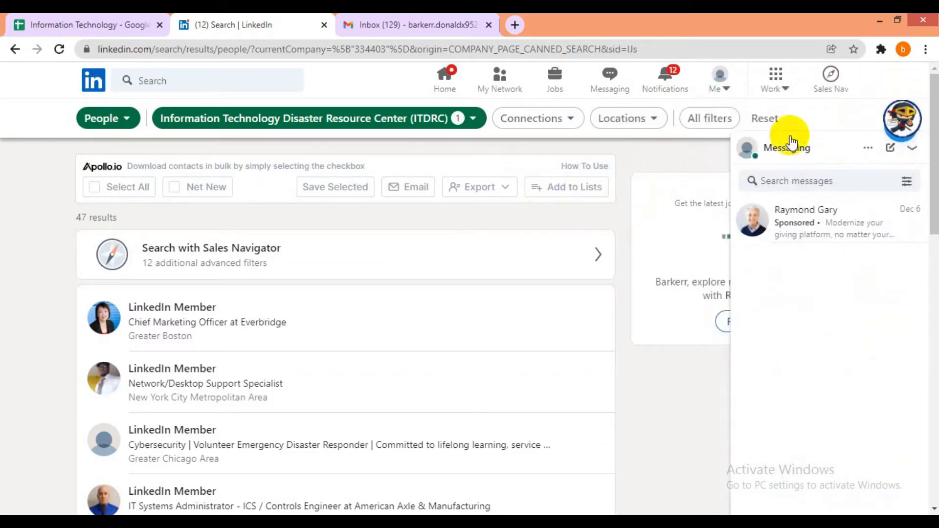
left_click(712, 126)
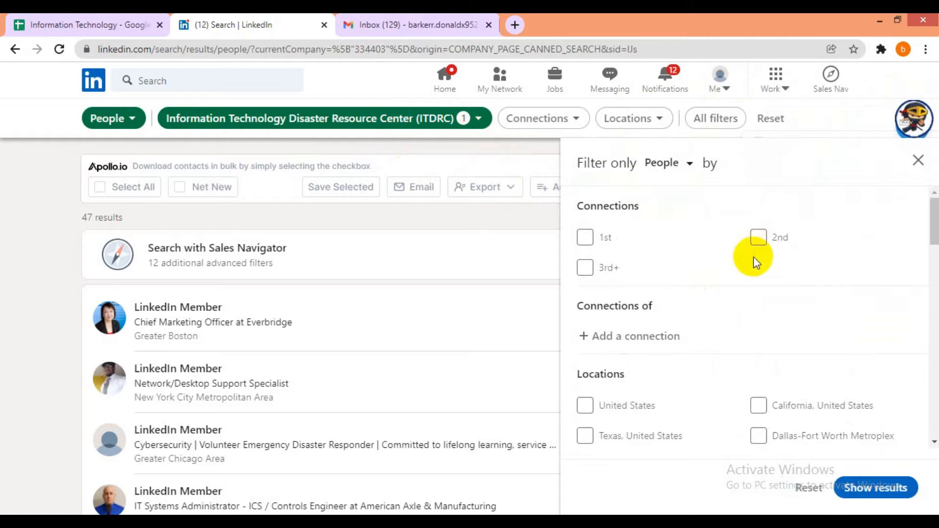
- Scroll the filter panel to the Keywords section and focus the First name, then Title fields
scroll(650, 219, "down", 3)
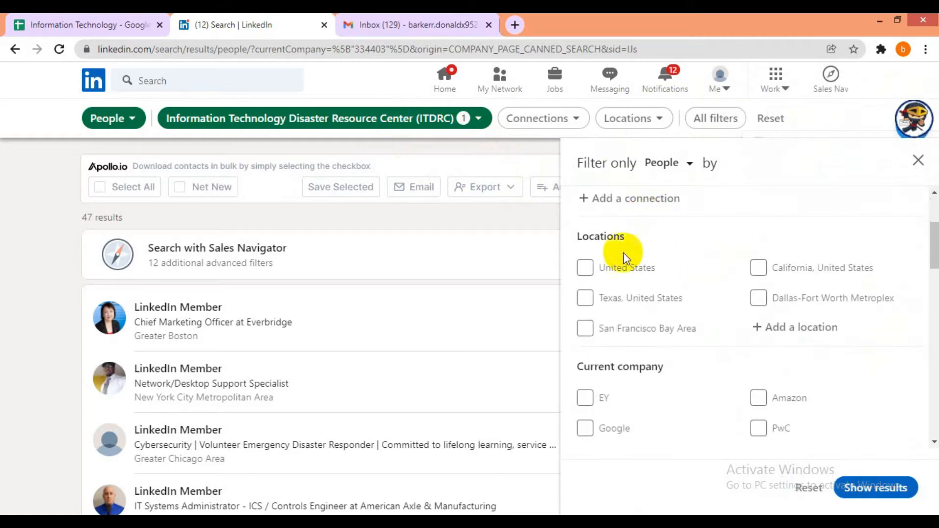
scroll(636, 300, "down", 3)
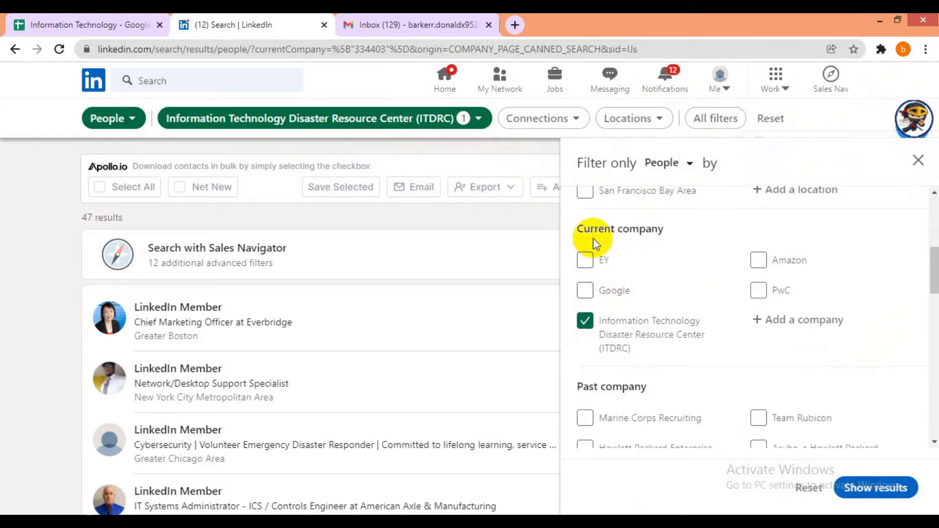
scroll(667, 244, "down", 3)
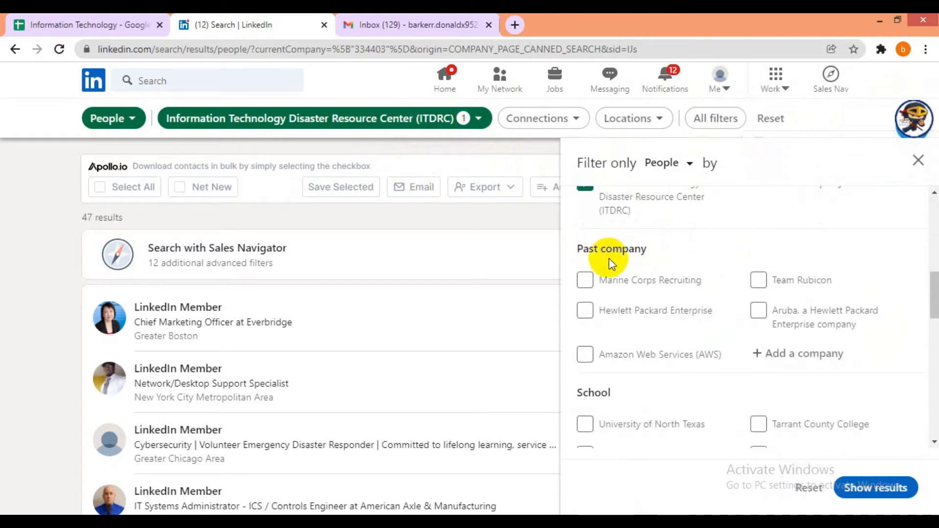
scroll(636, 267, "down", 3)
scroll(621, 267, "down", 3)
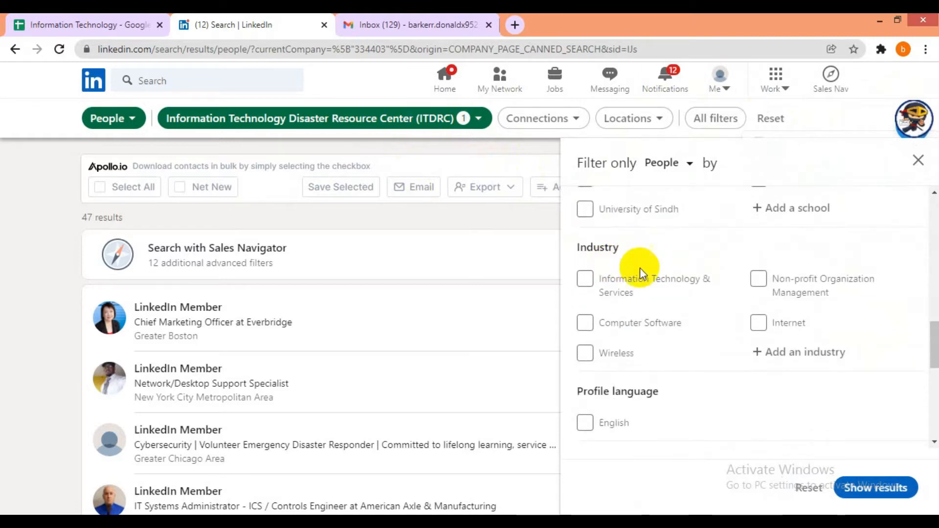
scroll(640, 269, "down", 3)
scroll(694, 266, "down", 5)
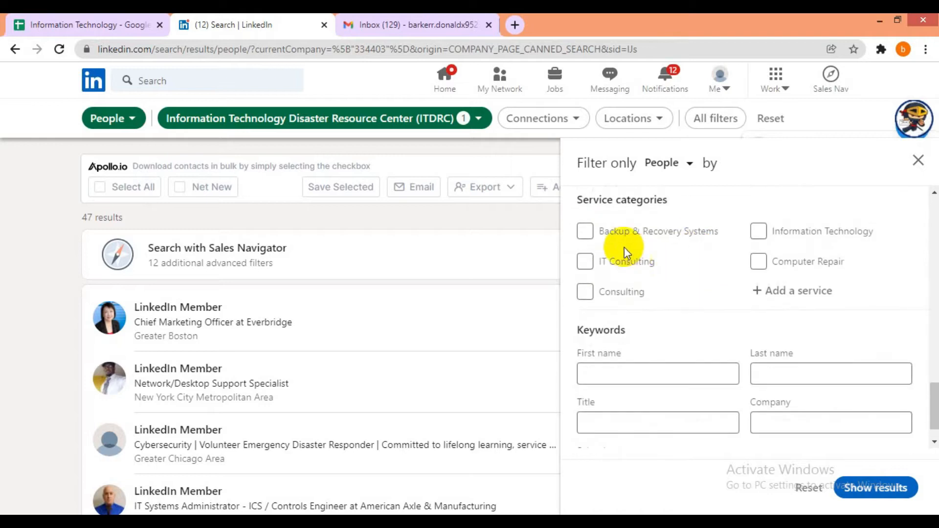
scroll(639, 252, "down", 2)
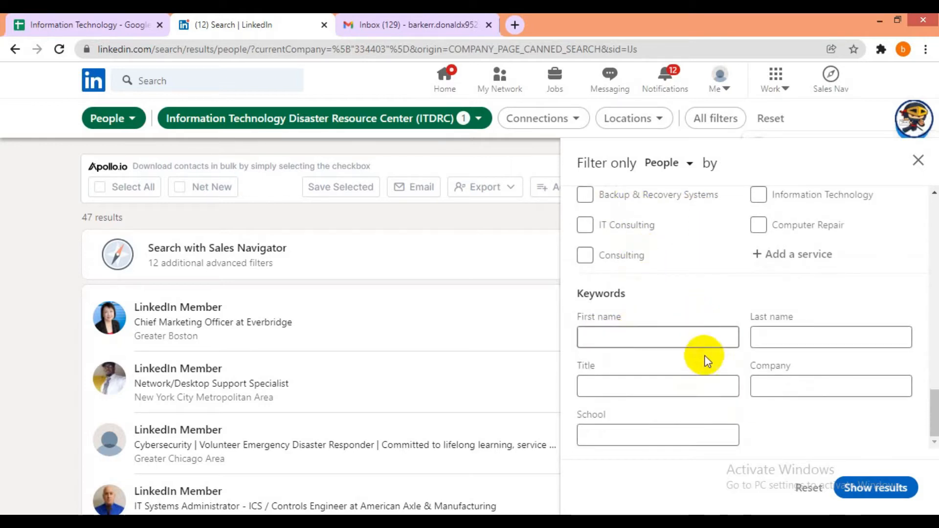
left_click(647, 323)
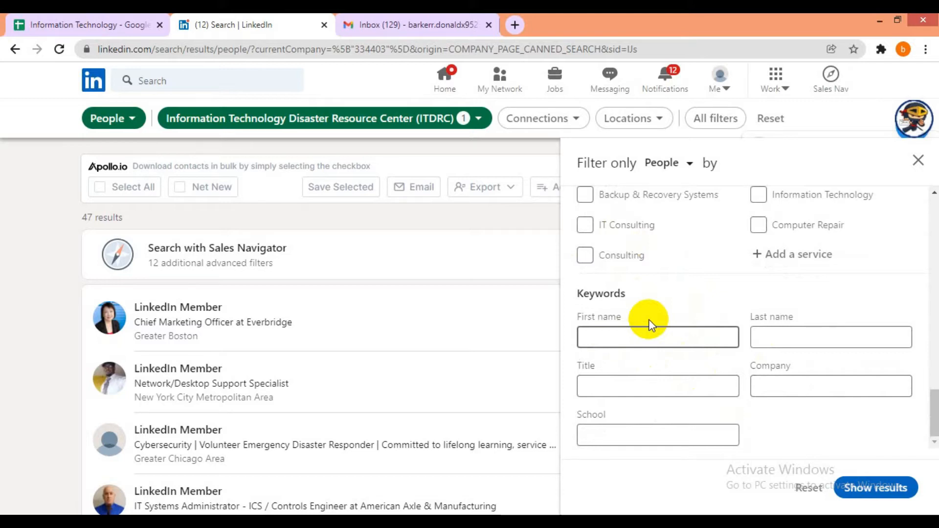
left_click(626, 390)
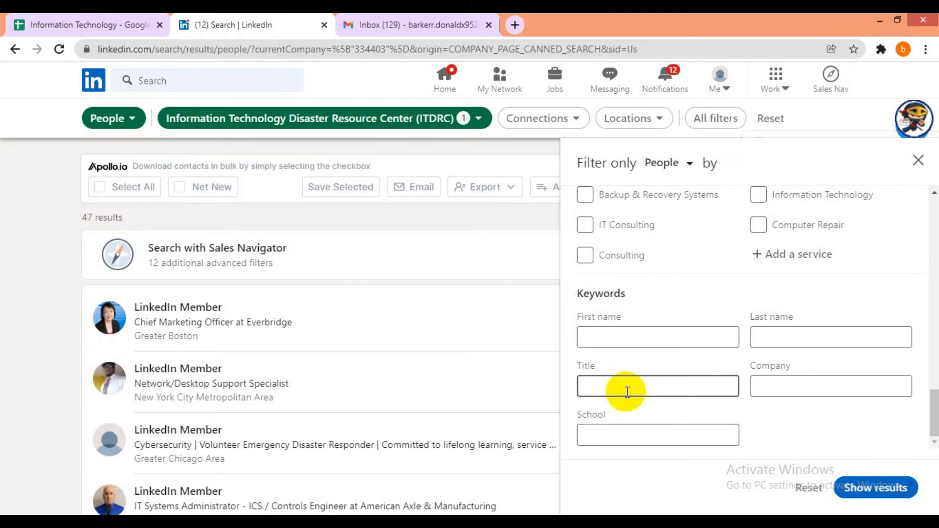
- In the Information Technology sheet, enter CEO, CMO, Owner and Director down cells F11–F14
left_click(22, 24)
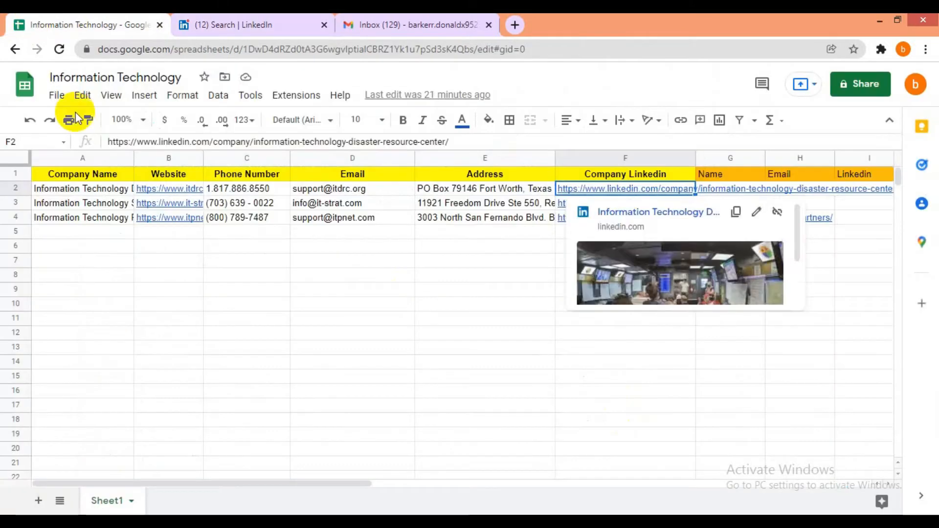
left_click(668, 322)
type("CO")
key("BackSpace")
type("EO")
key("Return")
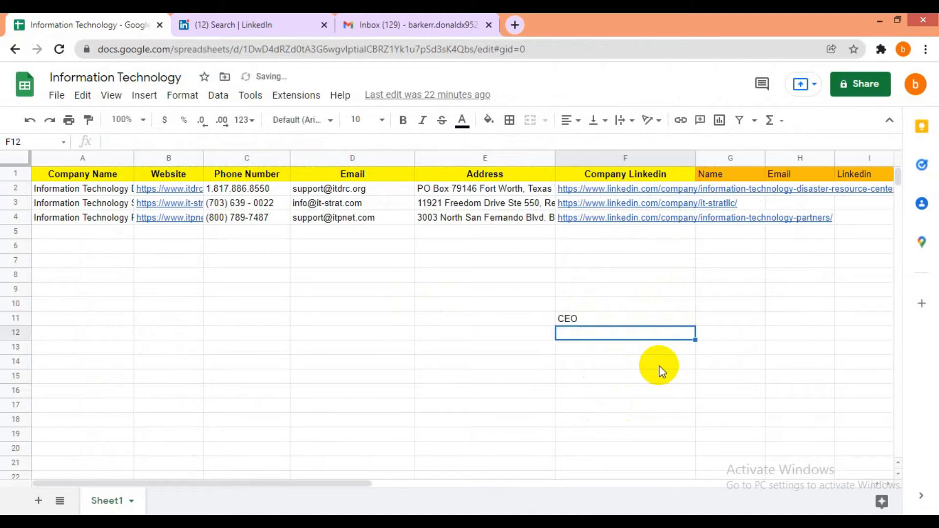
type("CMO")
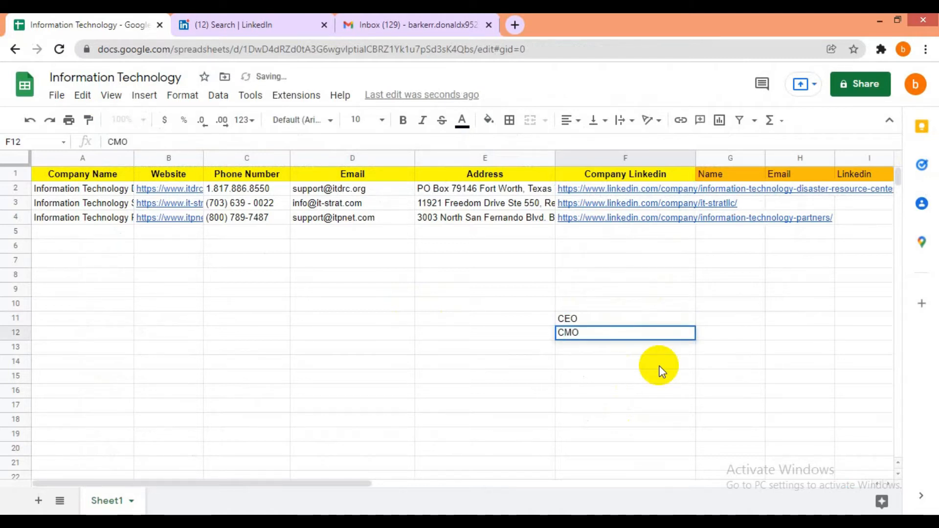
key("Return")
type("Owner")
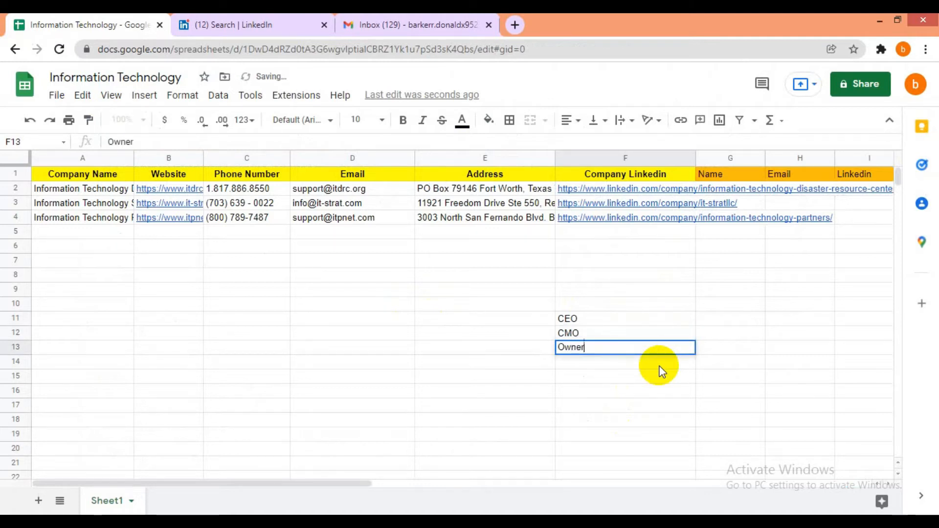
key("Return")
type("Director")
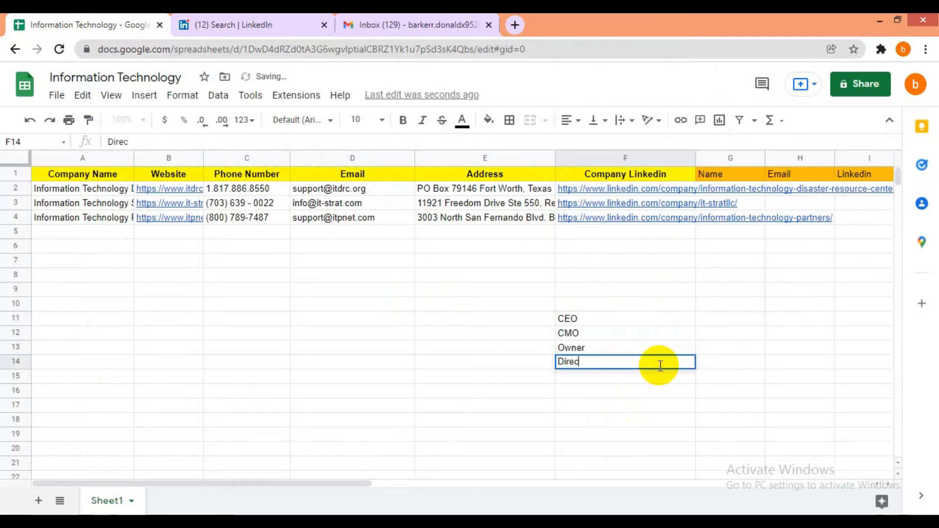
key("Return")
- Add MD in F15 and President in F16, then go back to LinkedIn
type("MD")
key("Right")
key("Left")
key("Left")
key("Right")
key("Up")
key("Up")
key("Up")
key("Up")
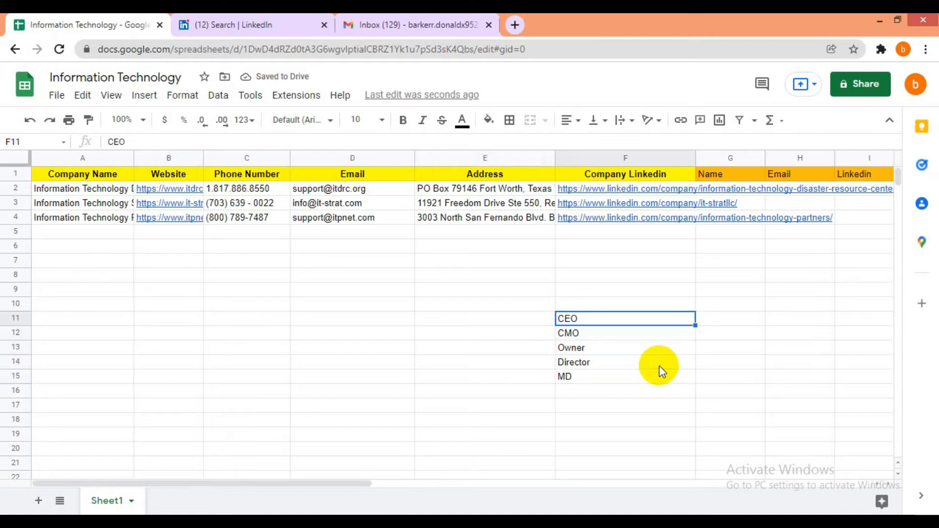
key("Up")
key("Down")
key("Down")
key("Down")
key("Down")
key("Down")
key("Down")
type("P")
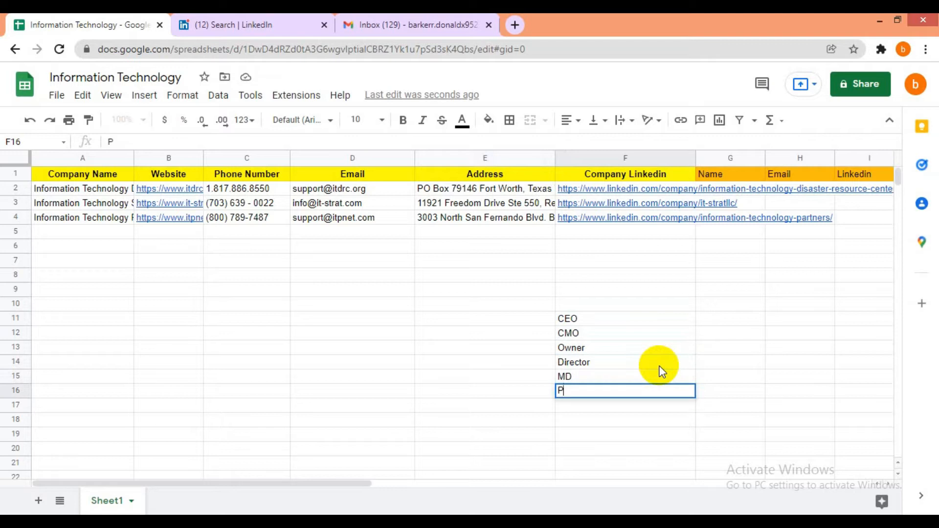
type("resident")
key("Return")
key("Up")
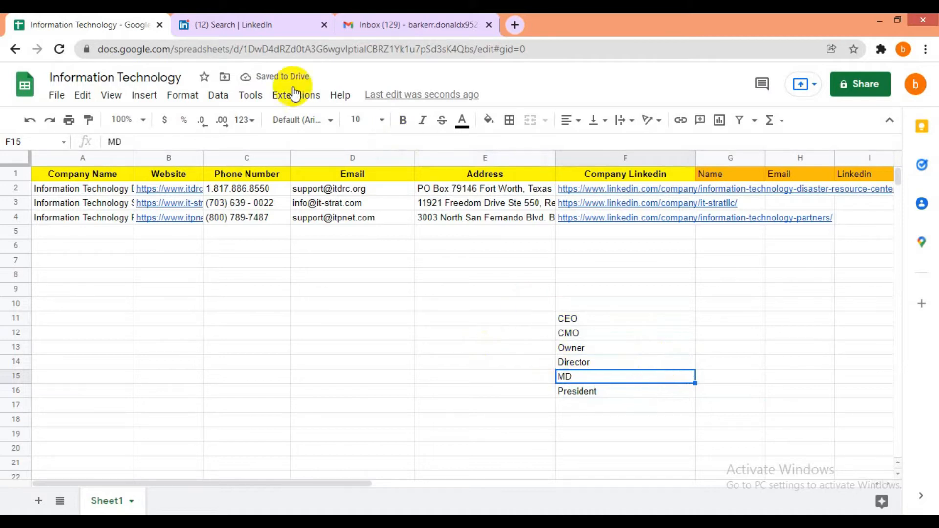
left_click(230, 22)
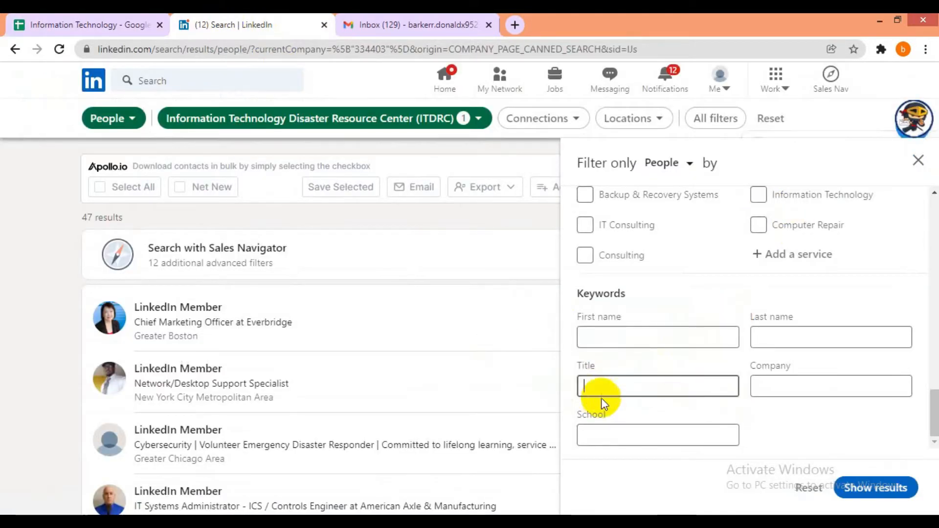
- Filter ITDRC employees by title CEO, then check the ITDRC name in cell A2
type("O")
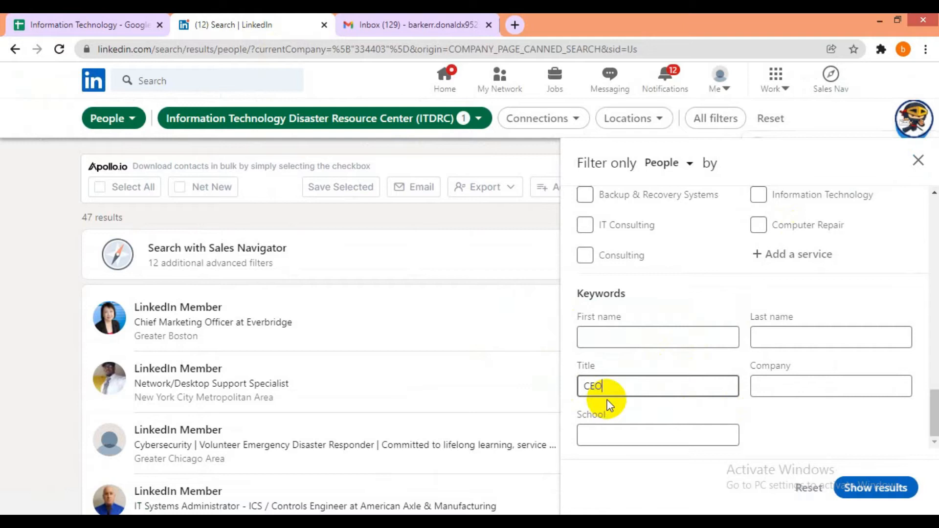
left_click(882, 495)
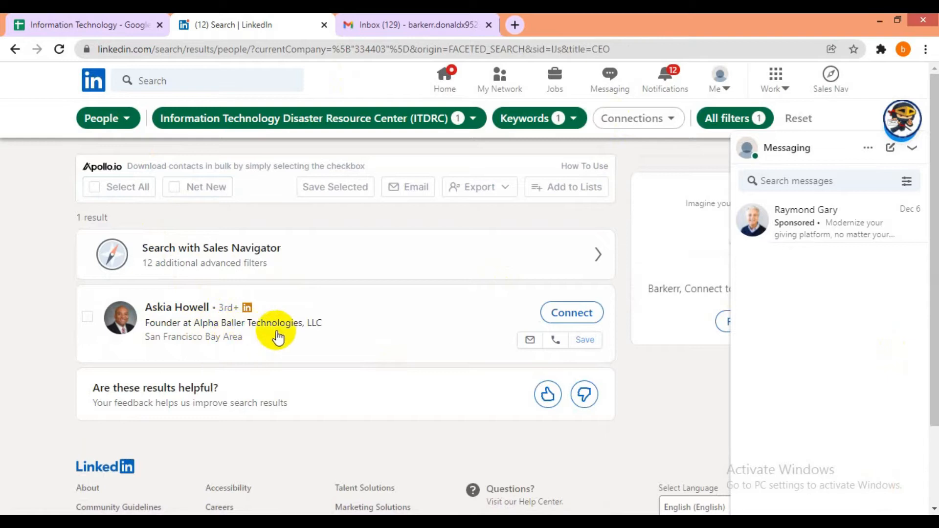
left_click(34, 17)
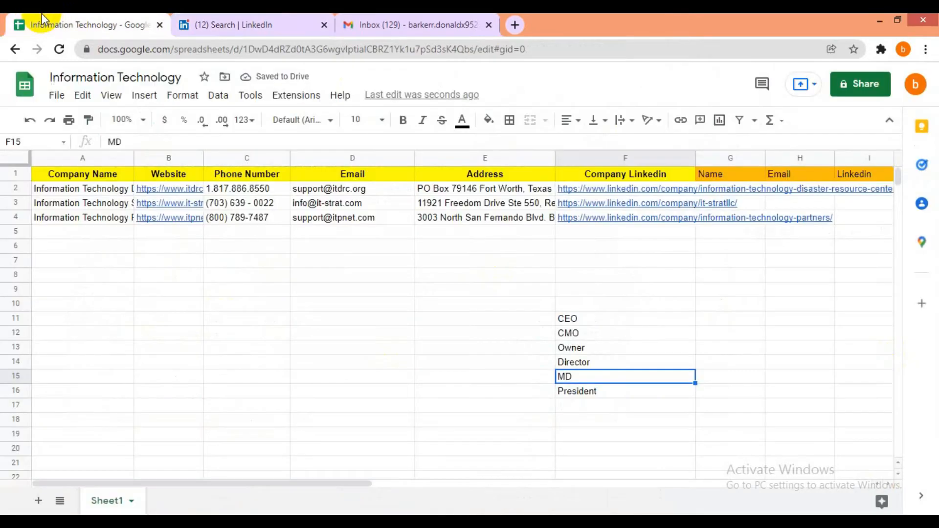
left_click(477, 189)
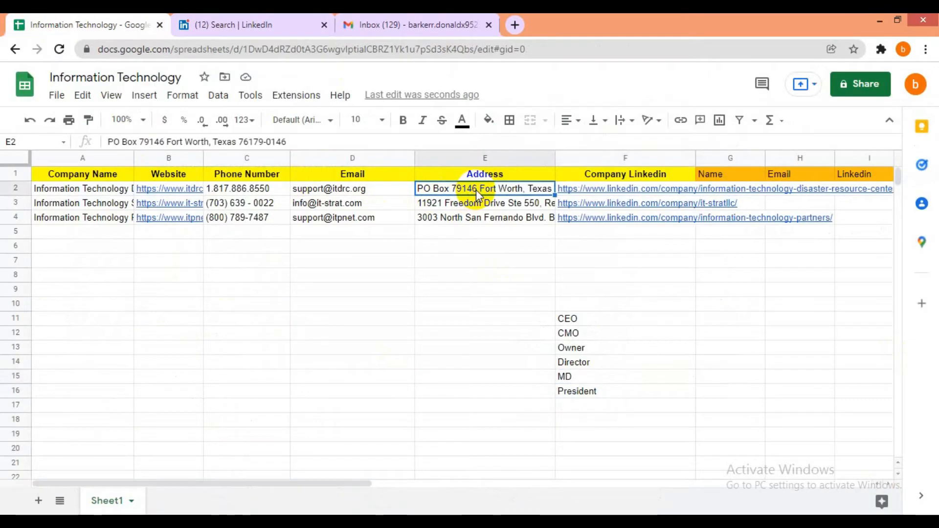
key("Left")
key("Home")
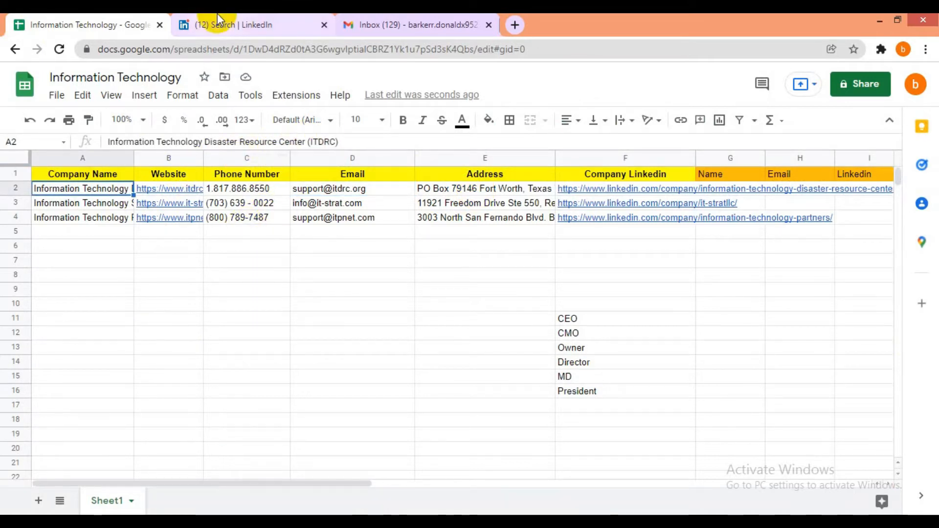
left_click(230, 24)
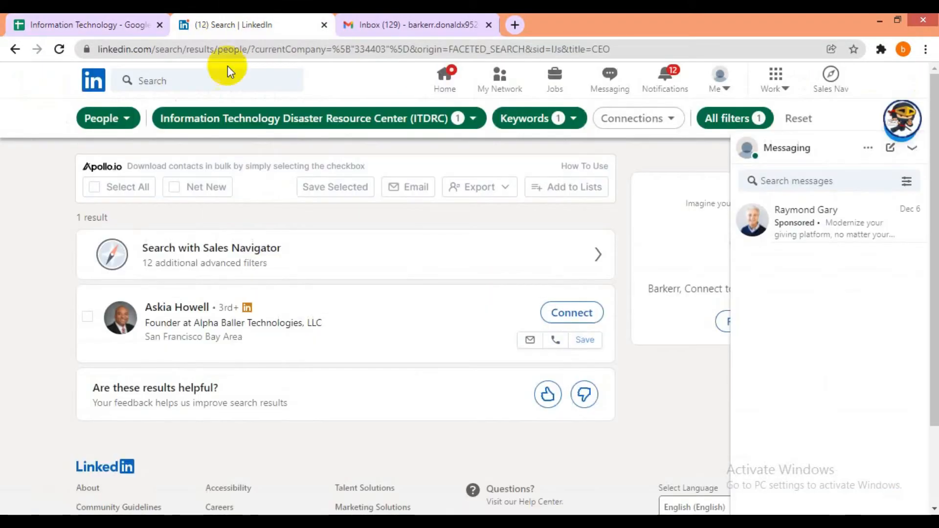
- Open the Alpha Baller Technologies founder's profile in a new tab, review his Experience, and return to results
left_click(189, 311, "ctrl")
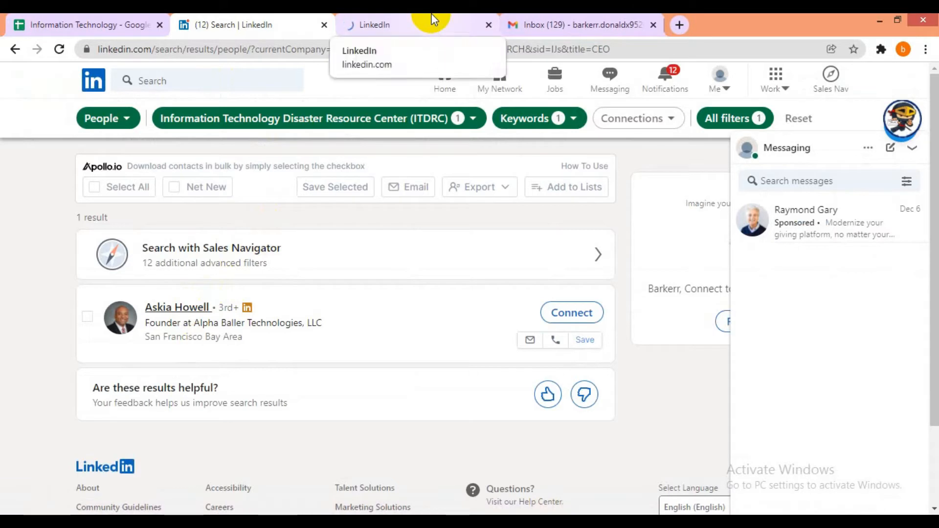
left_click(431, 20)
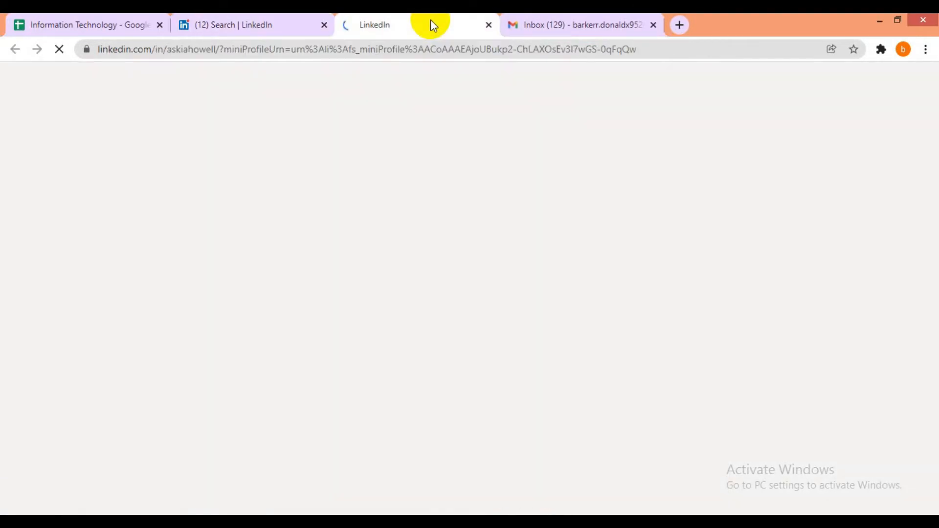
scroll(266, 285, "down", 15)
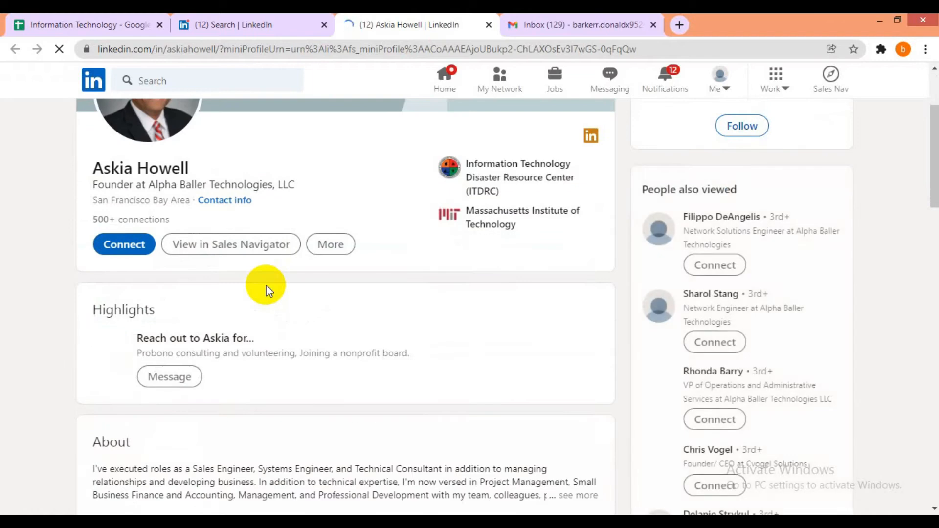
scroll(264, 292, "down", 3)
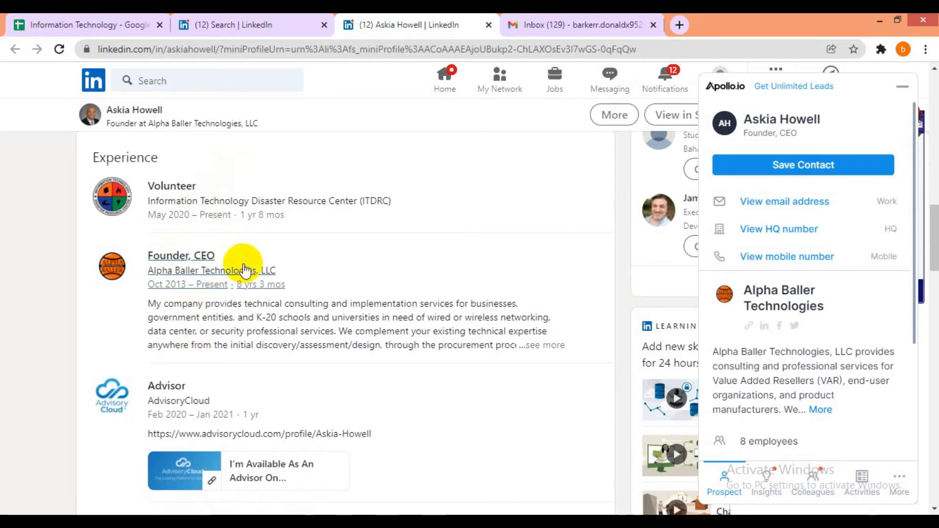
left_click(279, 17)
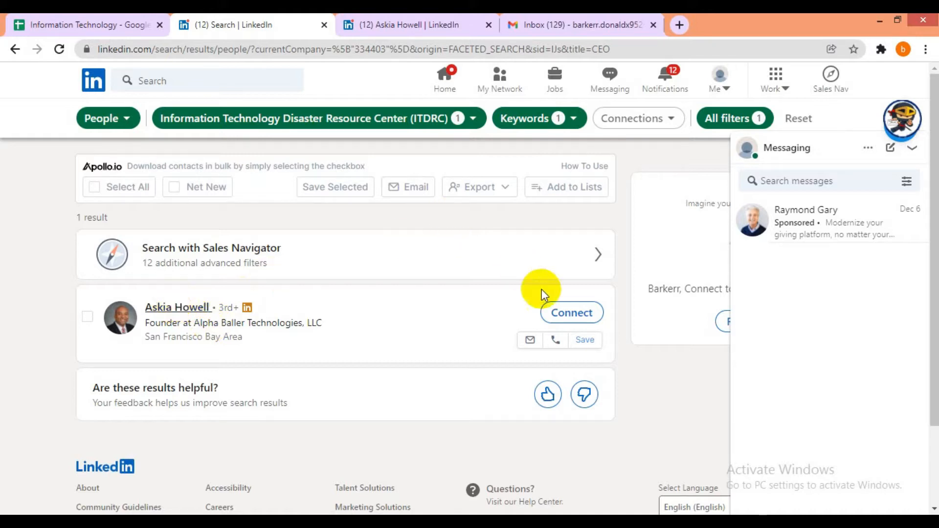
- Change the Title keyword filter from CEO to CMO and show results
left_click(558, 118)
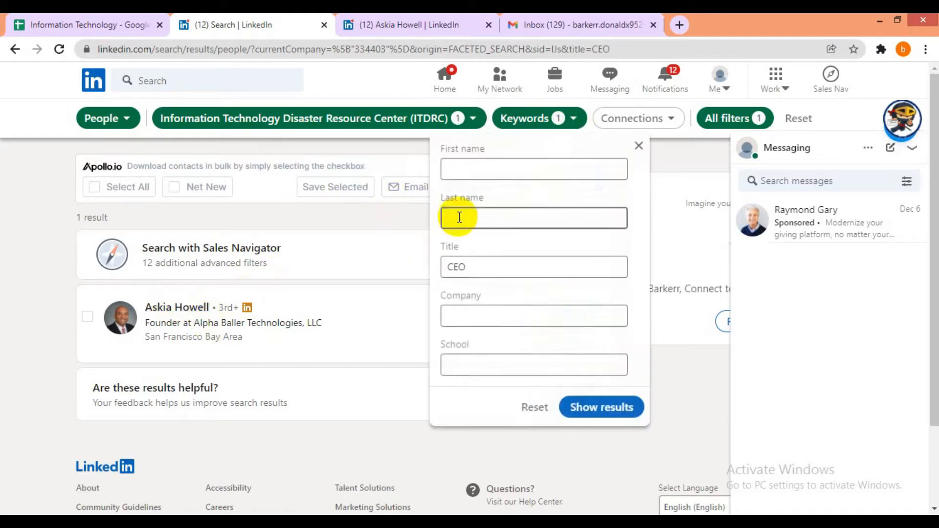
left_click(498, 266)
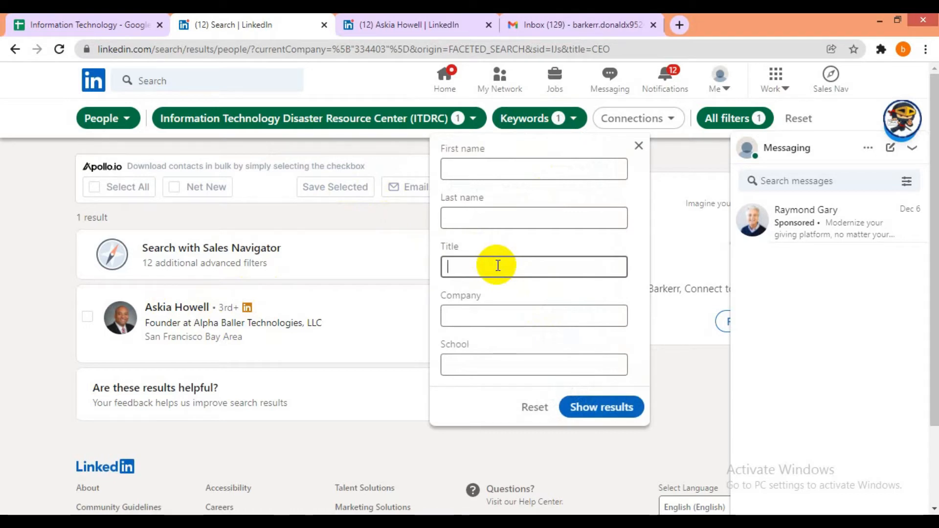
left_click(582, 407)
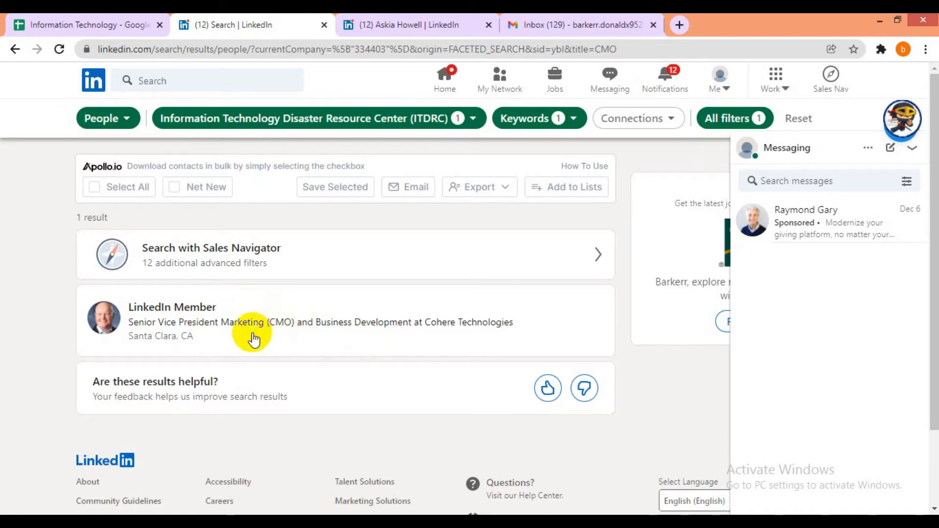
- Select the full text of the hidden Cohere Technologies CMO result card
left_click_drag(210, 343, 167, 327)
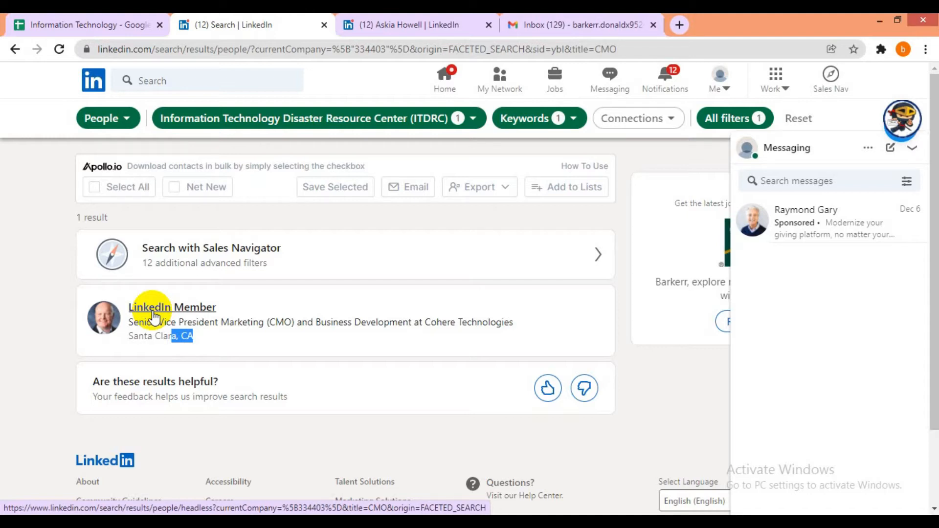
left_click(174, 337)
left_click_drag(210, 345, 142, 315)
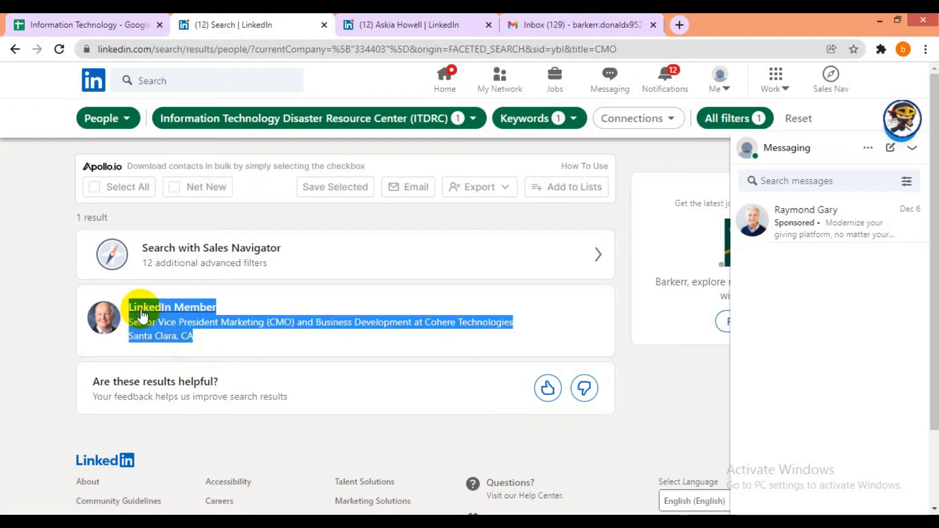
- Search Google for the selected CMO details and open the top LinkedIn profile in a new tab
right_click(142, 316)
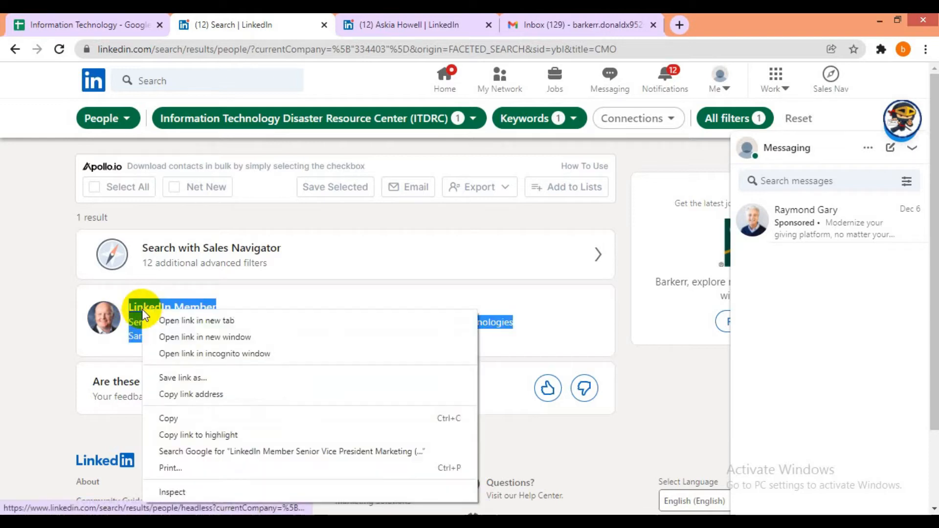
left_click(204, 453)
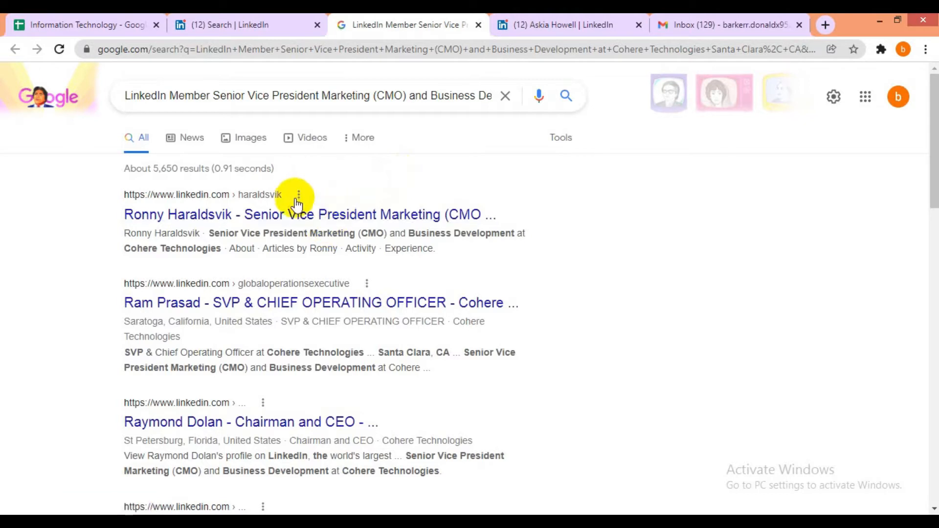
left_click(295, 220)
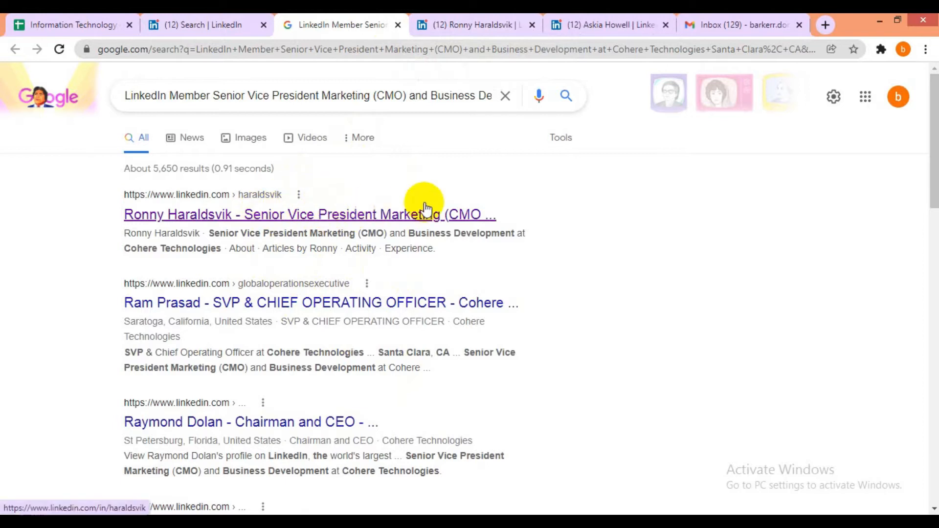
- Scroll through the Cohere CMO's experience and ITDRC advisor role, then close that profile tab
left_click(453, 22)
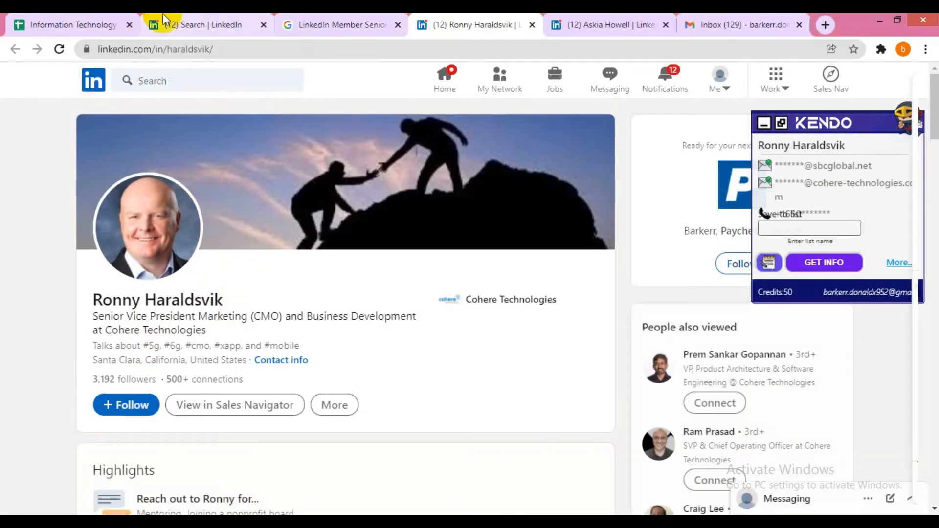
left_click(177, 17)
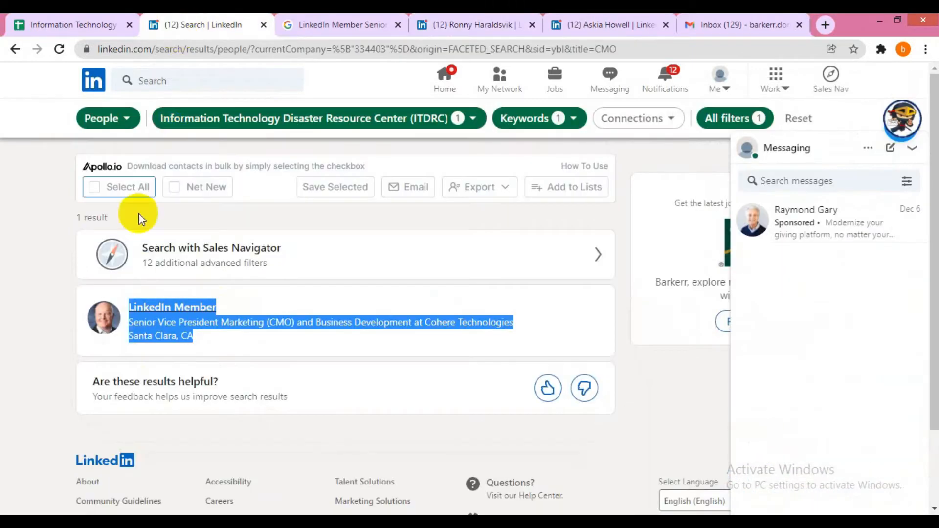
left_click(477, 22)
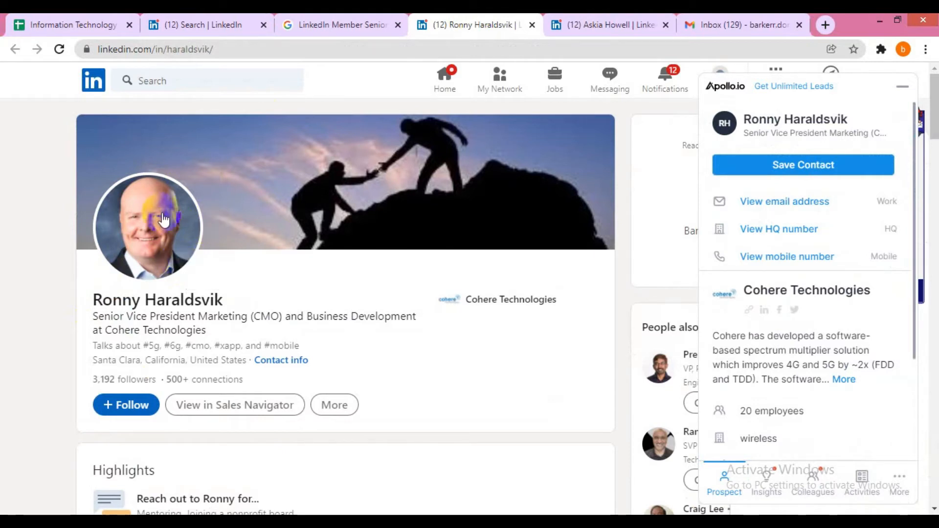
scroll(205, 219, "down", 12)
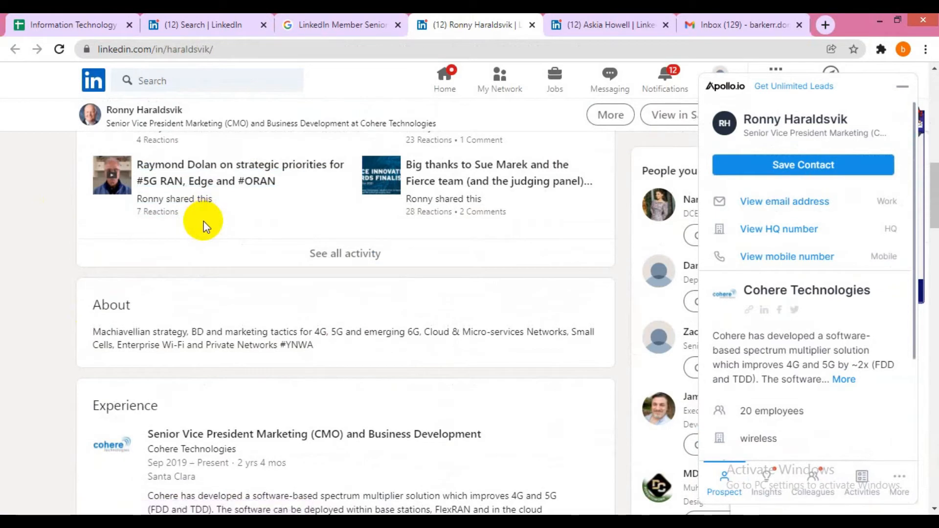
scroll(204, 227, "down", 4)
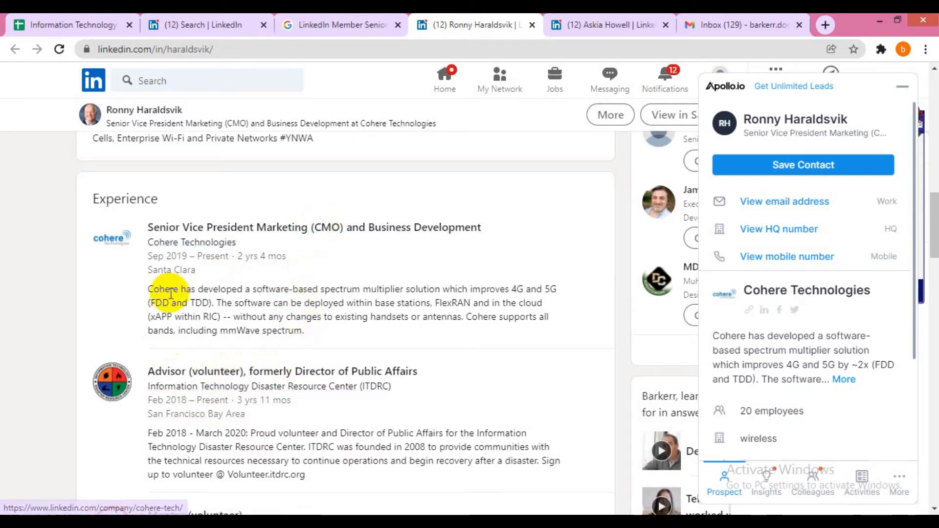
scroll(157, 293, "up", 5)
scroll(174, 311, "up", 10)
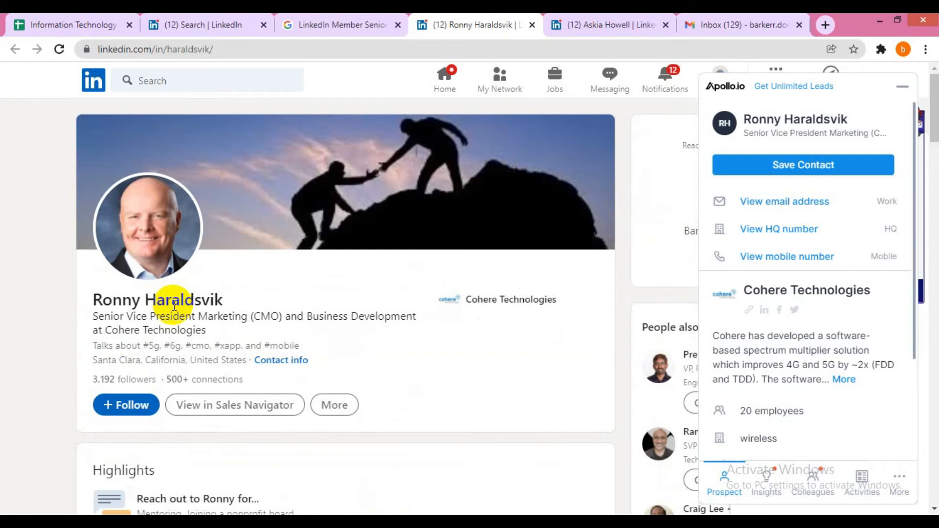
key("ctrl+w")
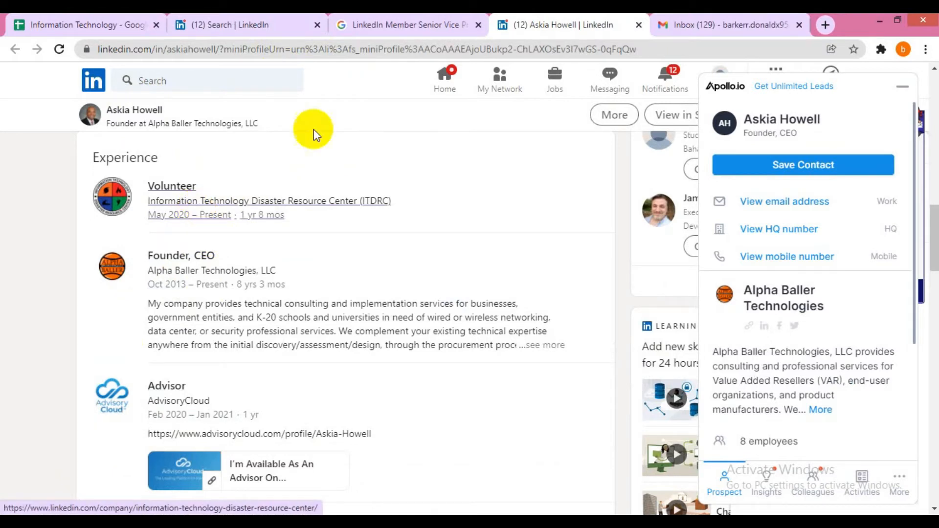
- Close the Google results and founder profile tabs, returning to the ITDRC people search
left_click(191, 24)
left_click(447, 22)
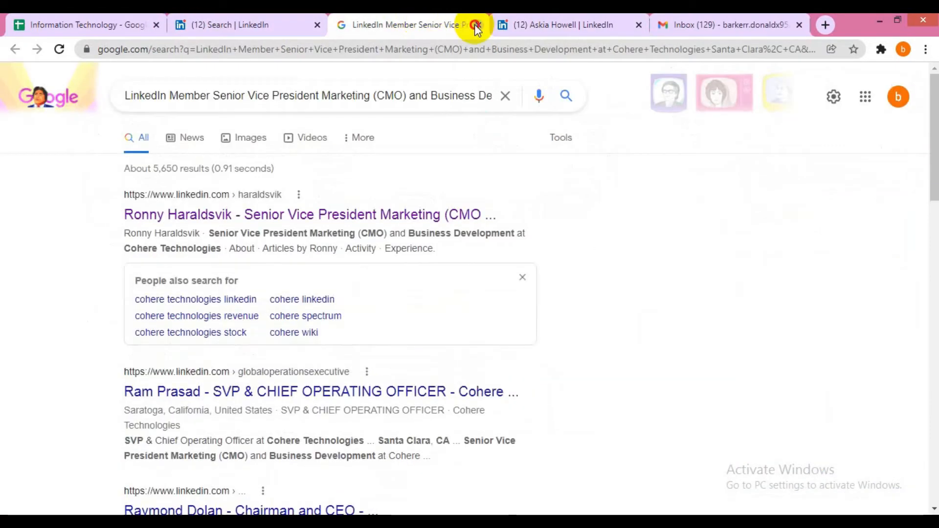
left_click(478, 24)
left_click(479, 25)
left_click(235, 22)
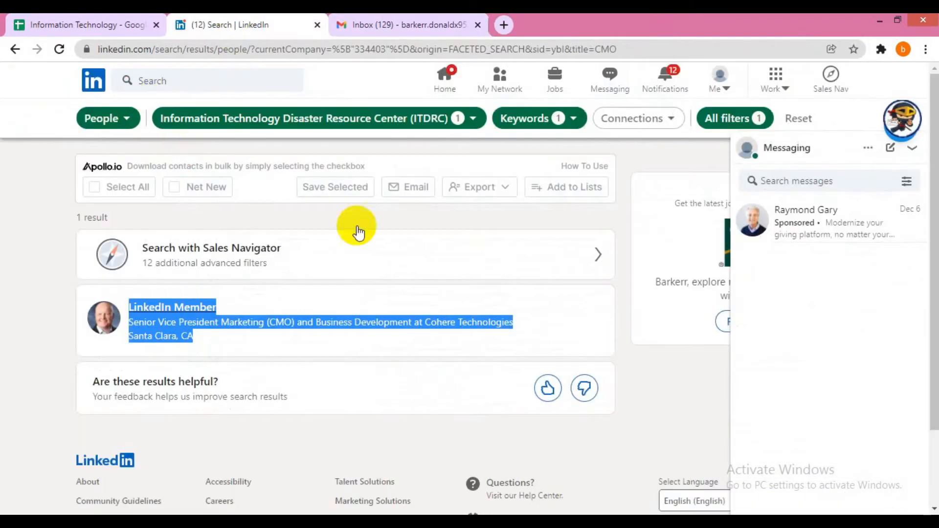
- Replace the CMO title filter with MD and show results
left_click(531, 122)
left_click(495, 271)
double_click(495, 272)
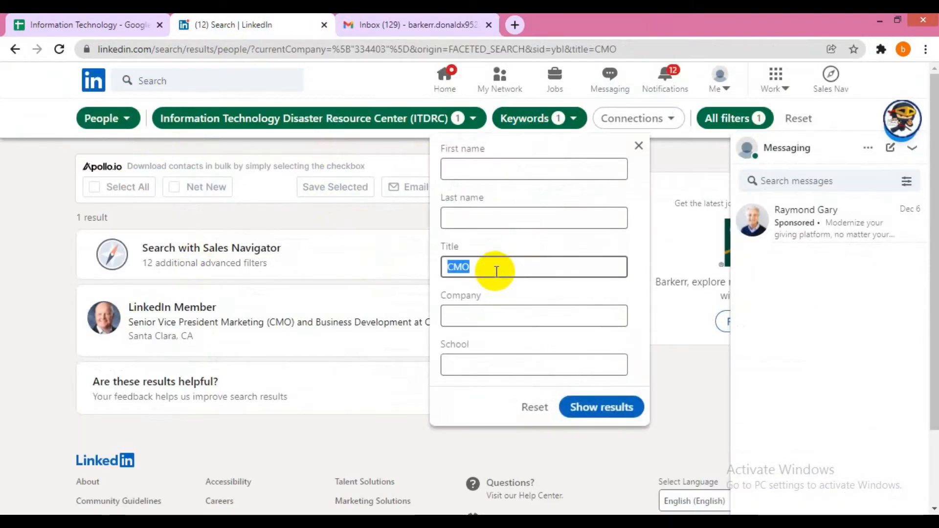
type("MD")
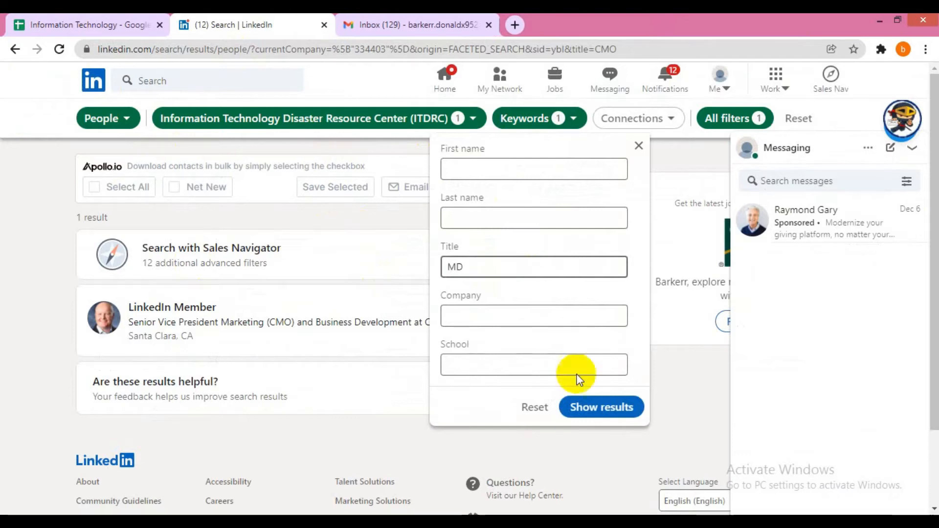
left_click(592, 406)
- Change the title filter to Founder and look over the results
left_click(533, 118)
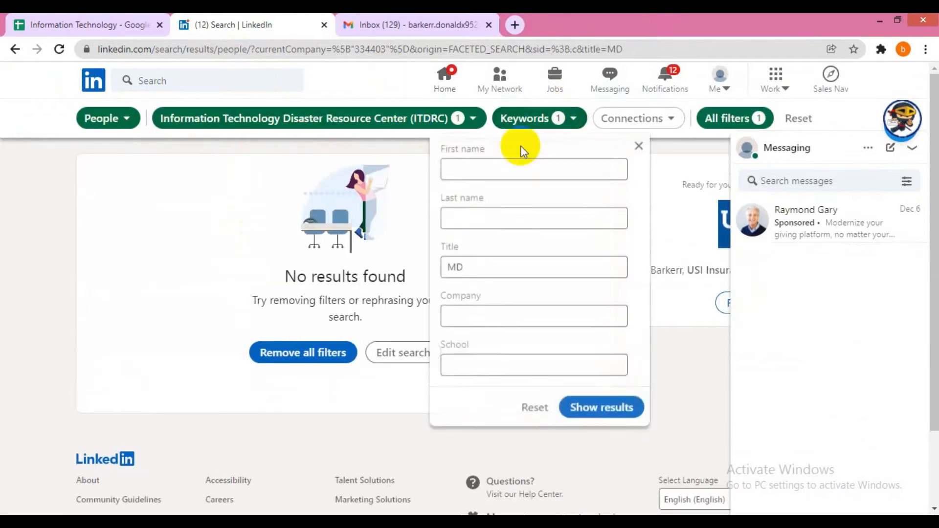
double_click(492, 263)
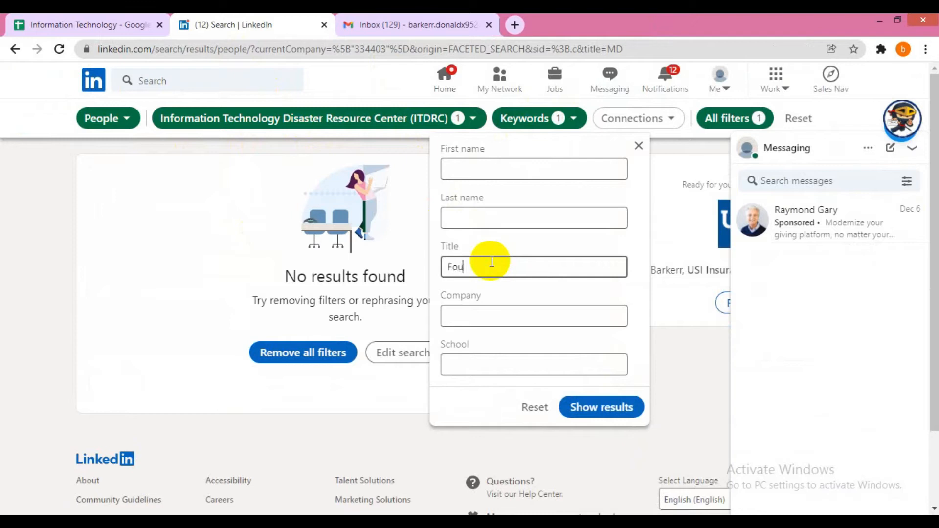
left_click(590, 402)
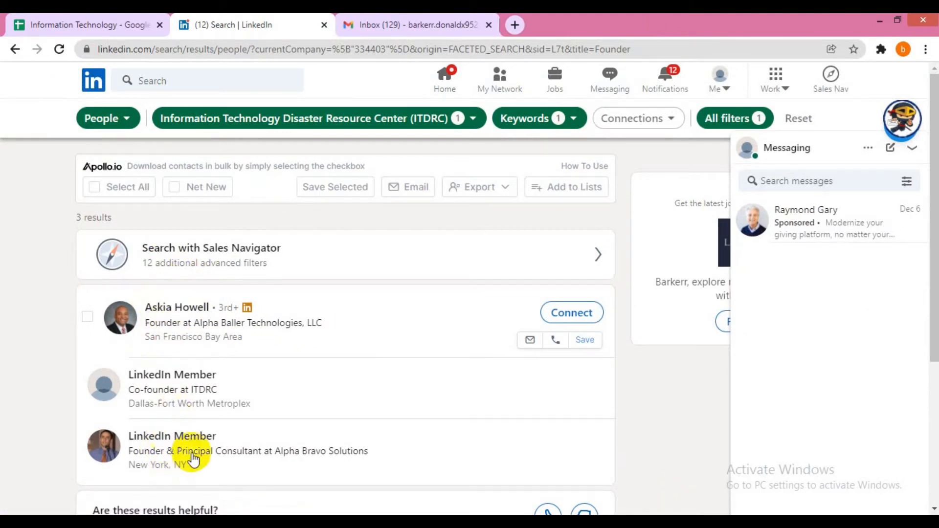
scroll(190, 465, "down", 1)
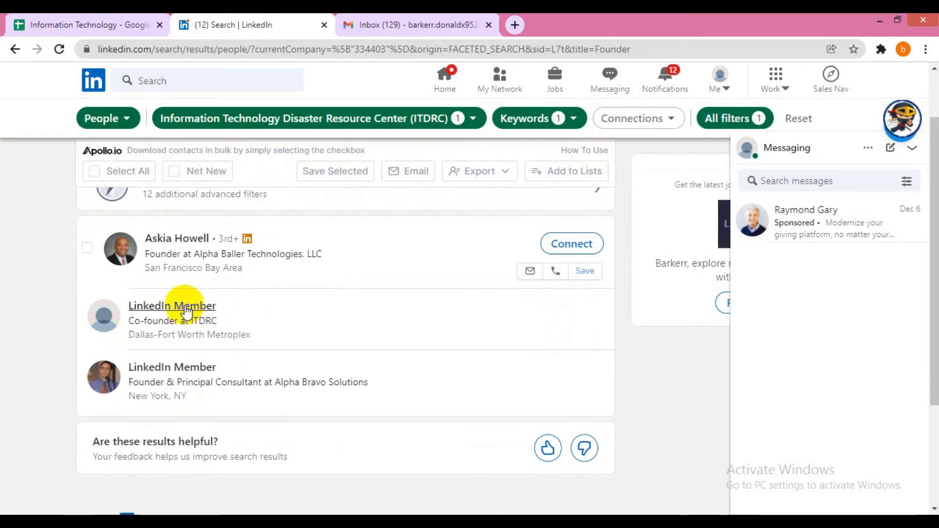
scroll(184, 279, "up", 1)
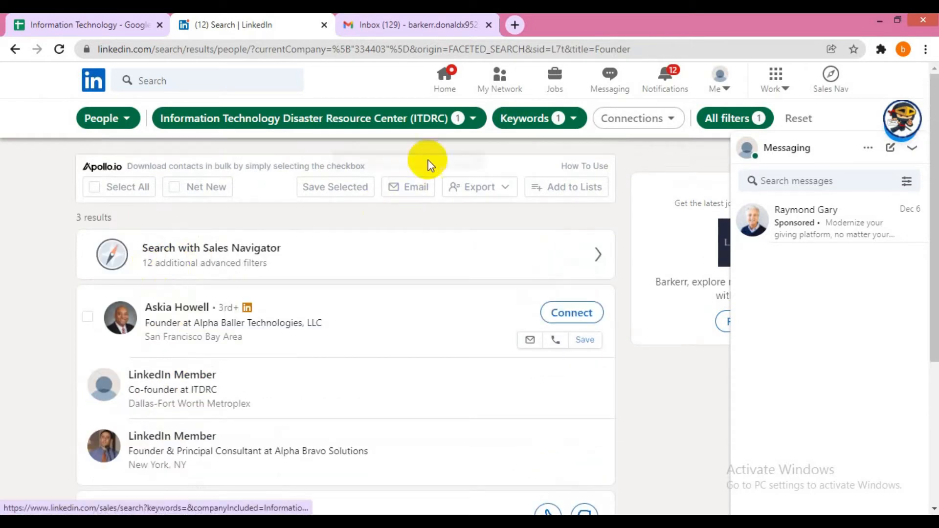
- Change the title filter to Marketing, returning two results
left_click(518, 117)
double_click(497, 267)
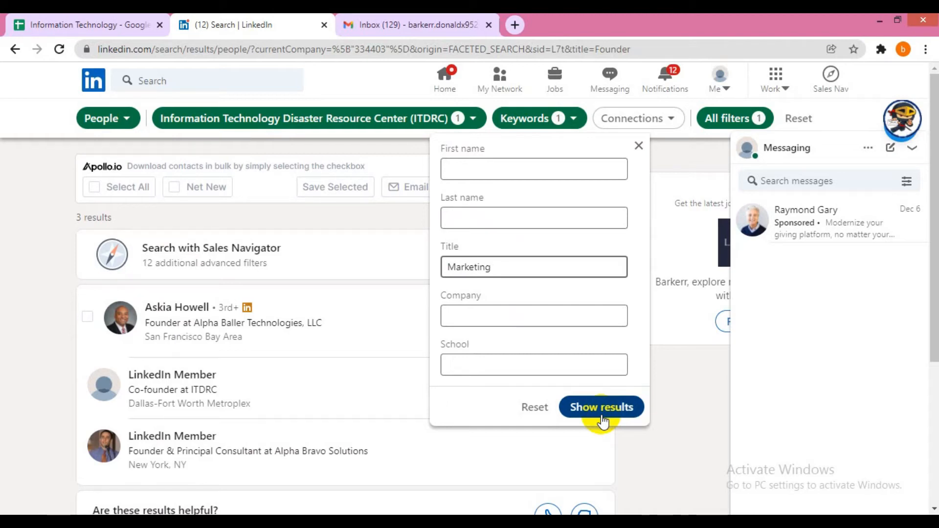
left_click(602, 408)
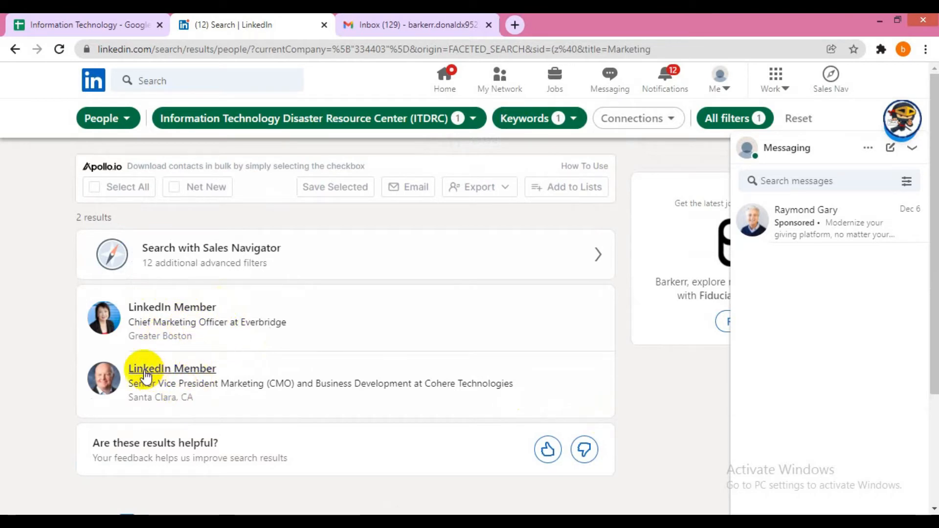
- Google the first hidden result's details and open both Everbridge marketing VP profiles in new tabs
left_click(203, 336)
left_click_drag(204, 337, 125, 310)
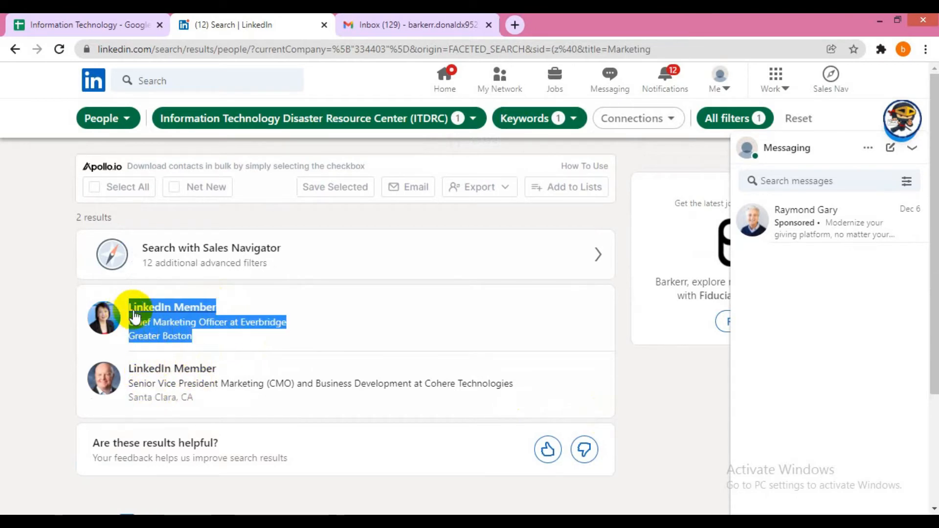
right_click(164, 314)
left_click(206, 453)
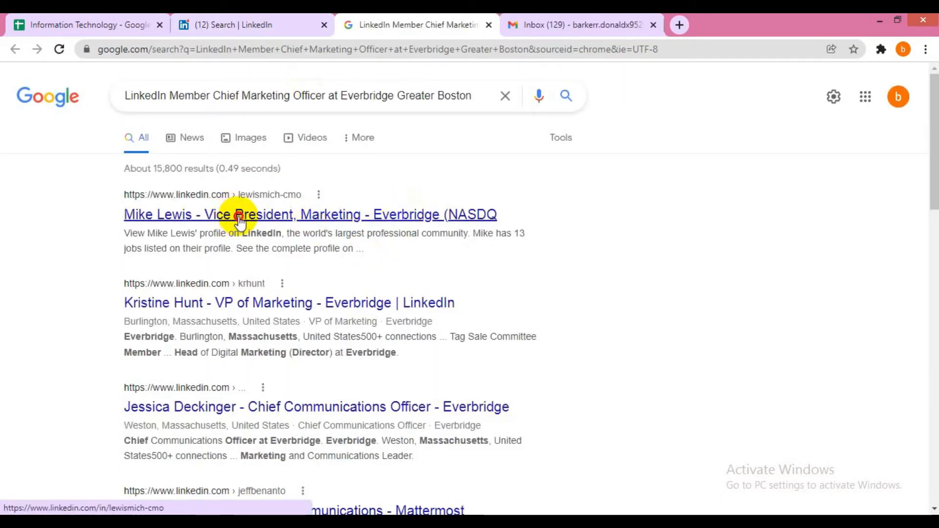
middle_click(239, 218)
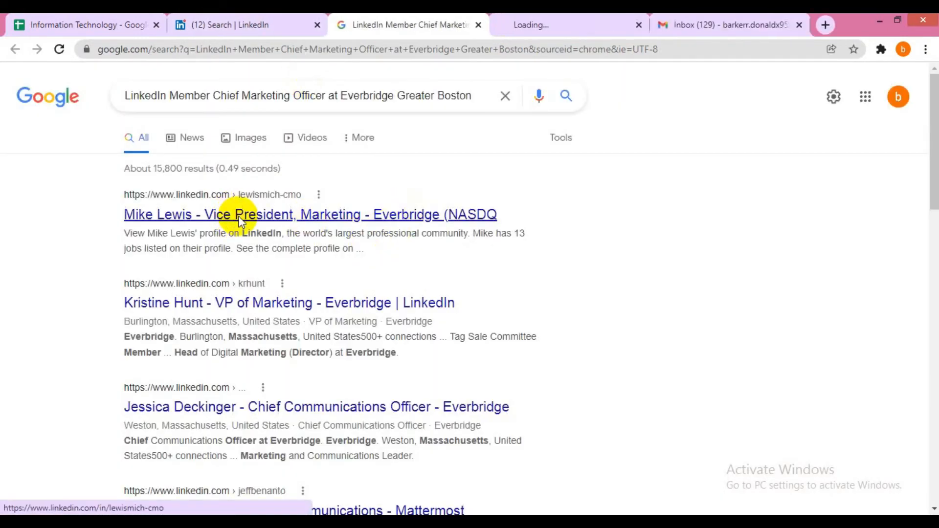
middle_click(355, 303)
- Review both Everbridge marketing profiles and close each tab
left_click(478, 16)
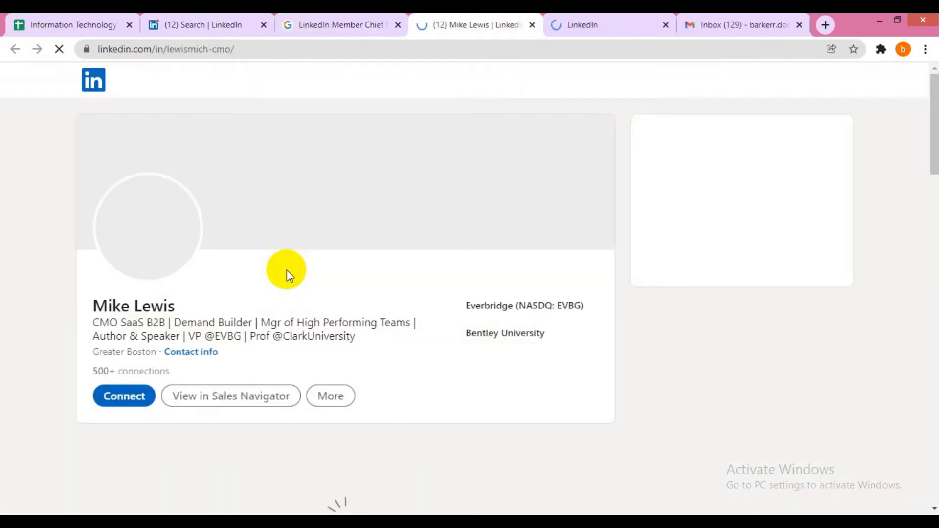
scroll(287, 269, "down", 4)
scroll(292, 275, "down", 15)
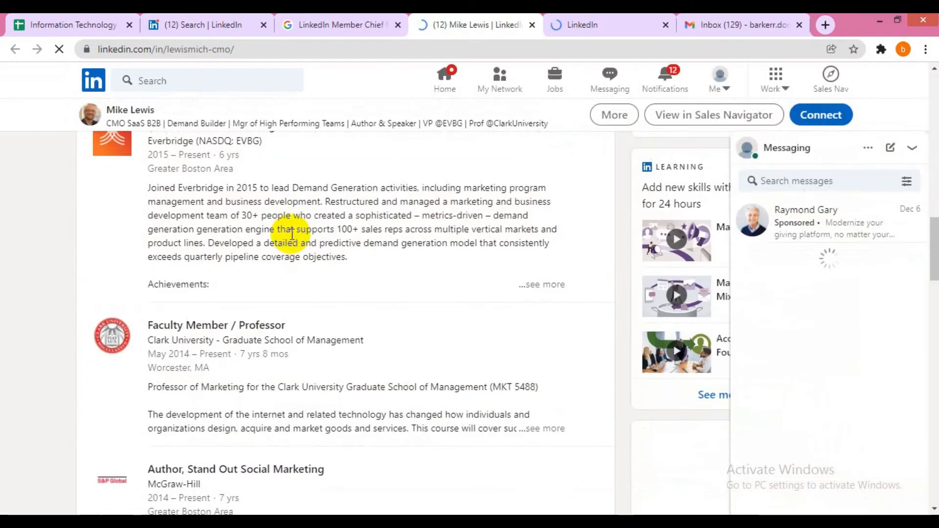
scroll(235, 274, "down", 4)
scroll(279, 272, "down", 3)
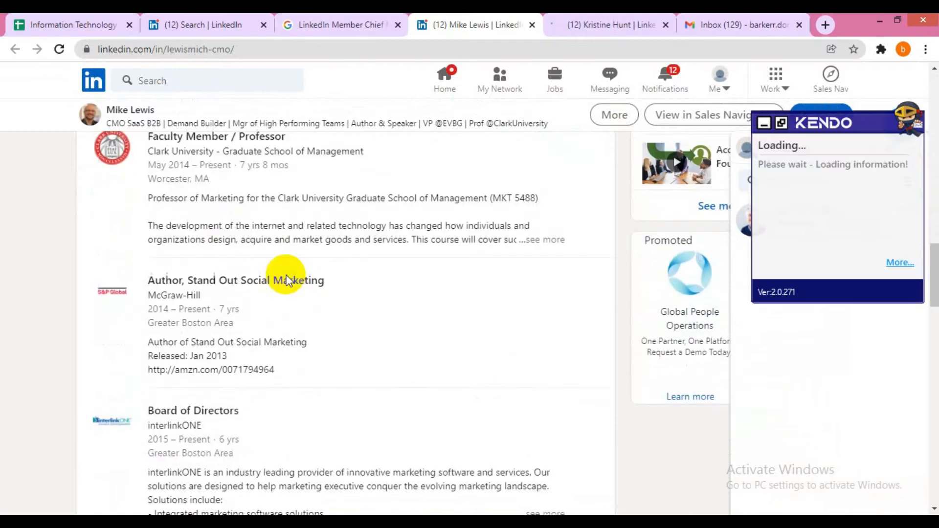
key("ctrl+w")
scroll(287, 279, "down", 10)
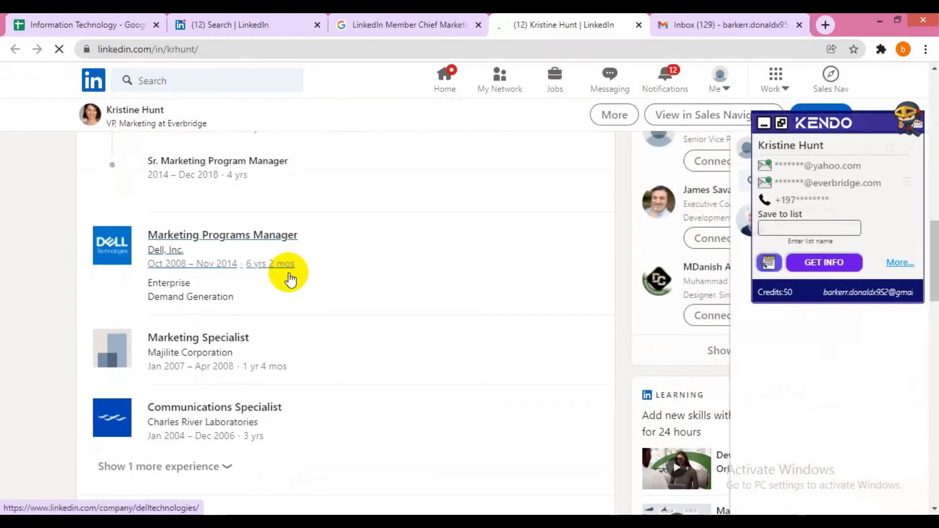
key("ctrl+w")
scroll(350, 182, "down", 1)
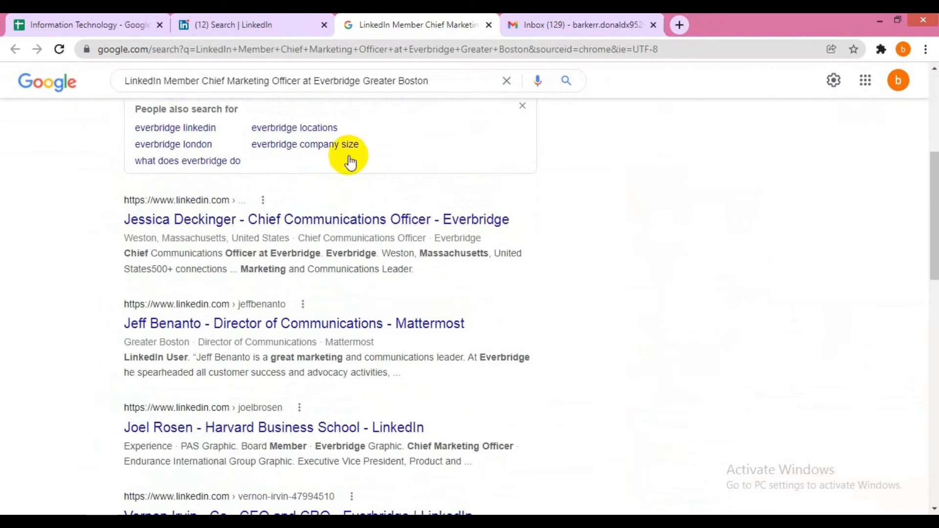
- Close the Google results and recheck the Marketing keyword filter in LinkedIn
left_click(277, 18)
left_click(387, 20)
key("ctrl+w")
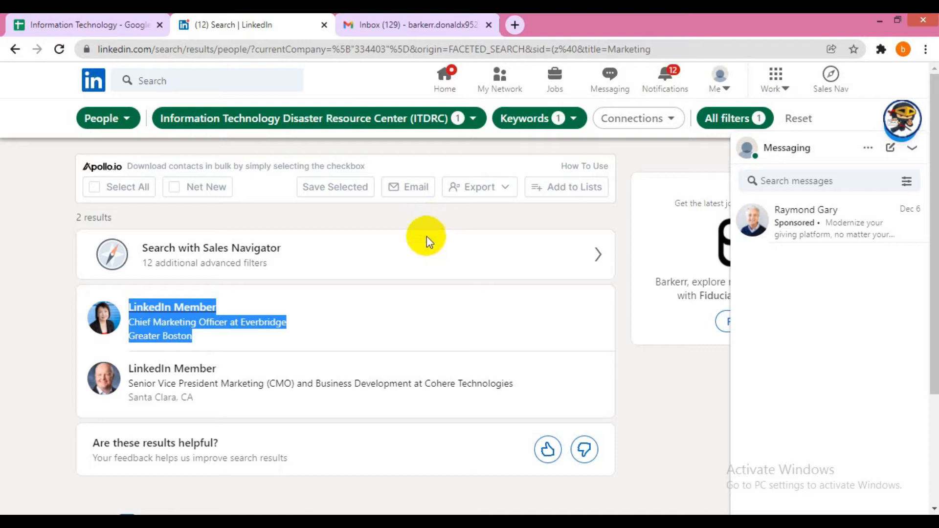
left_click(551, 117)
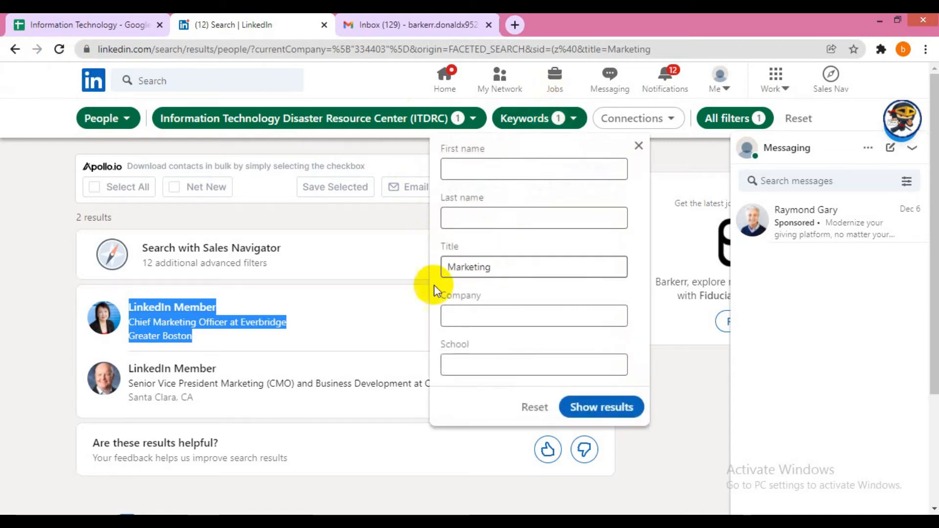
left_click(414, 281)
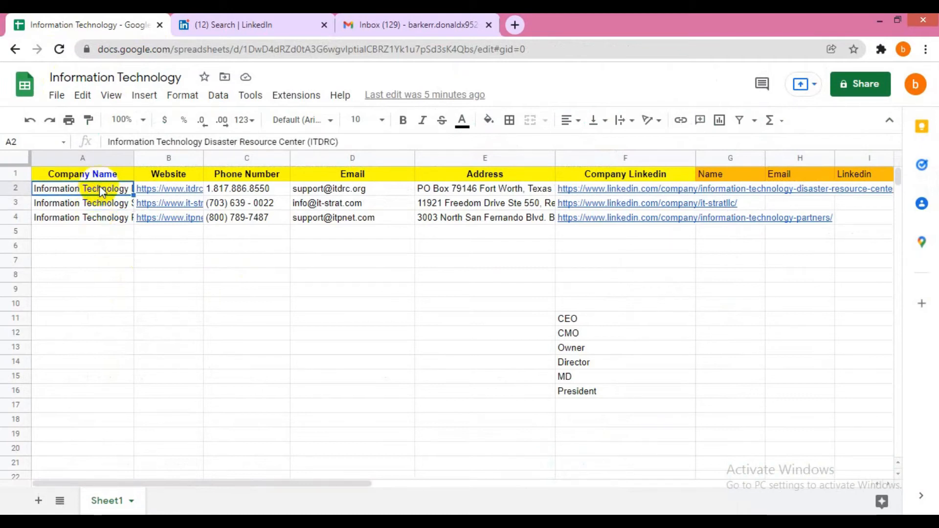
- Open itdrc.org from the B2 website link in a new tab and scroll its homepage
left_click(142, 190)
left_click(193, 211)
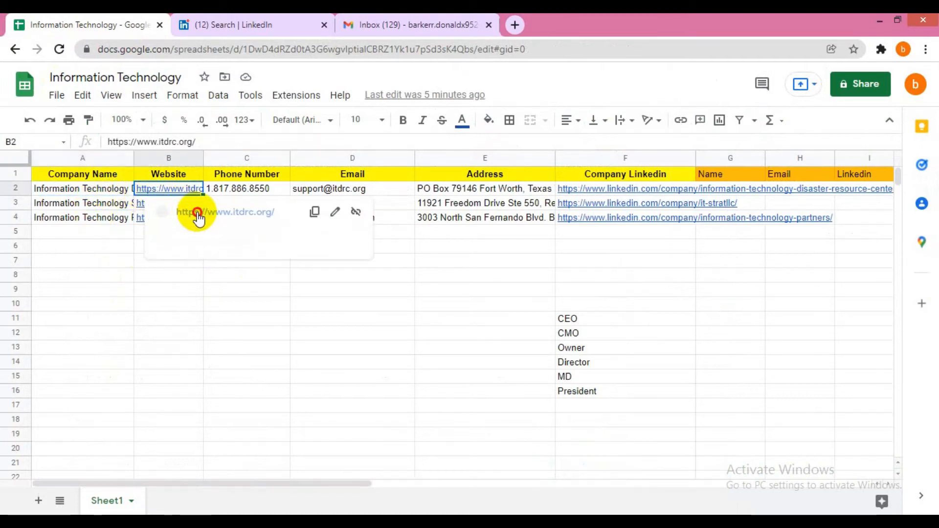
left_click(238, 20)
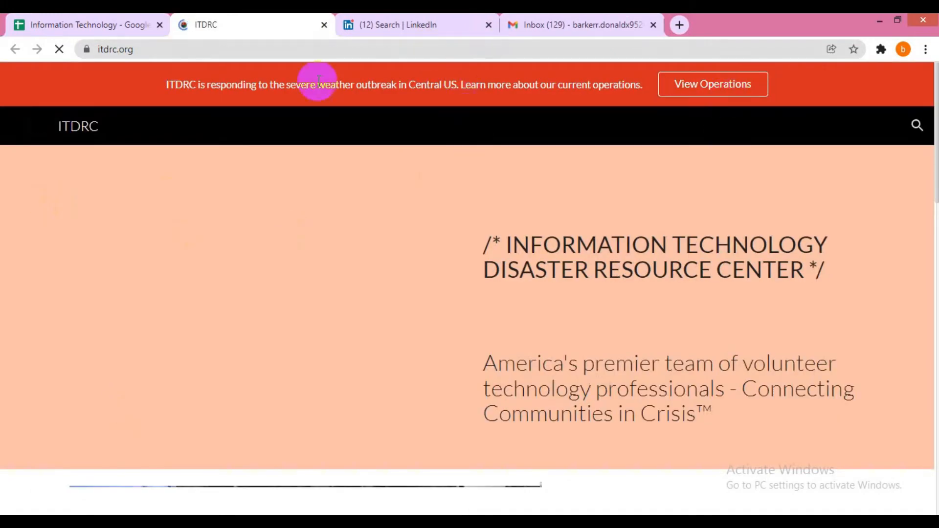
scroll(208, 223, "down", 3)
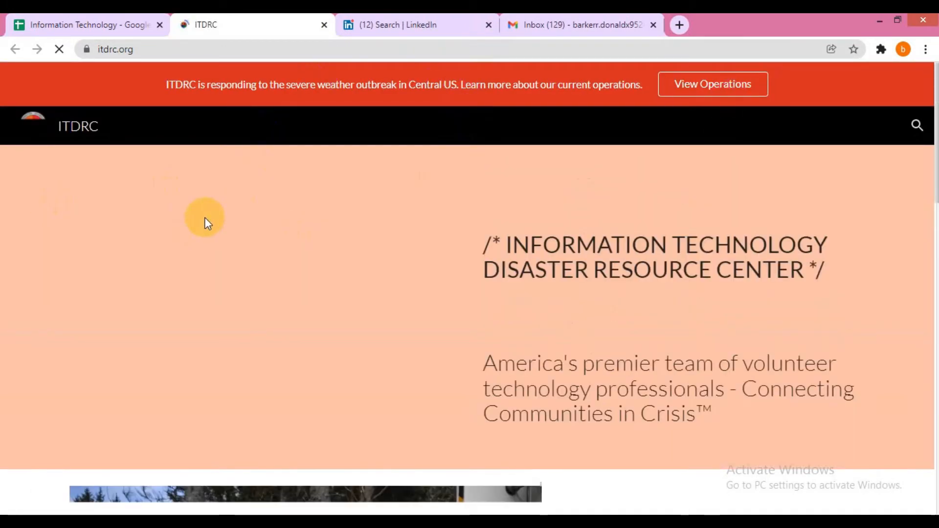
scroll(216, 204, "down", 8)
scroll(215, 204, "down", 2)
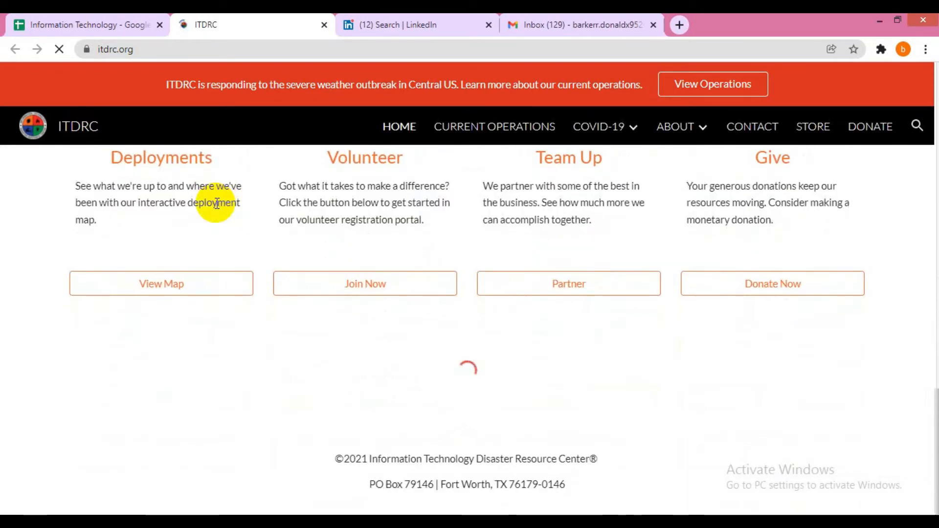
scroll(357, 254, "up", 10)
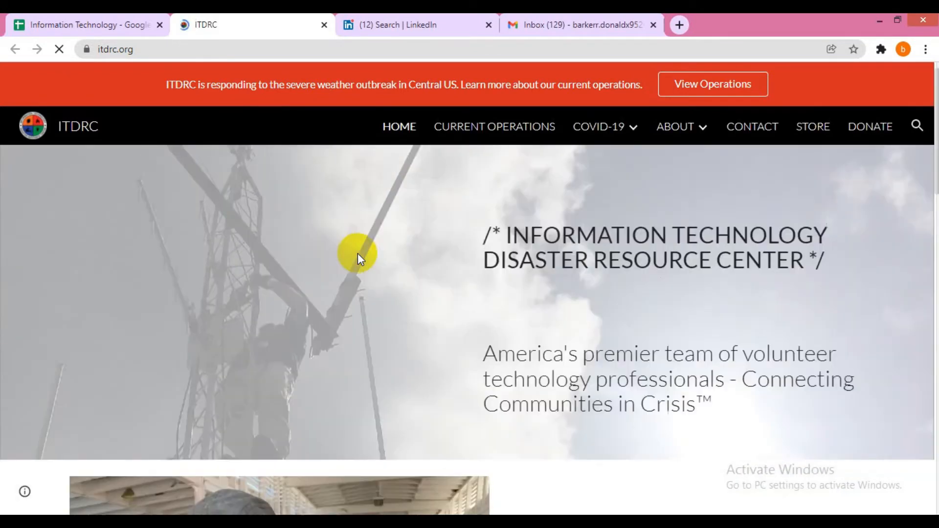
- Browse the ITDRC Partners page from the ABOUT menu
mouse_move(711, 133)
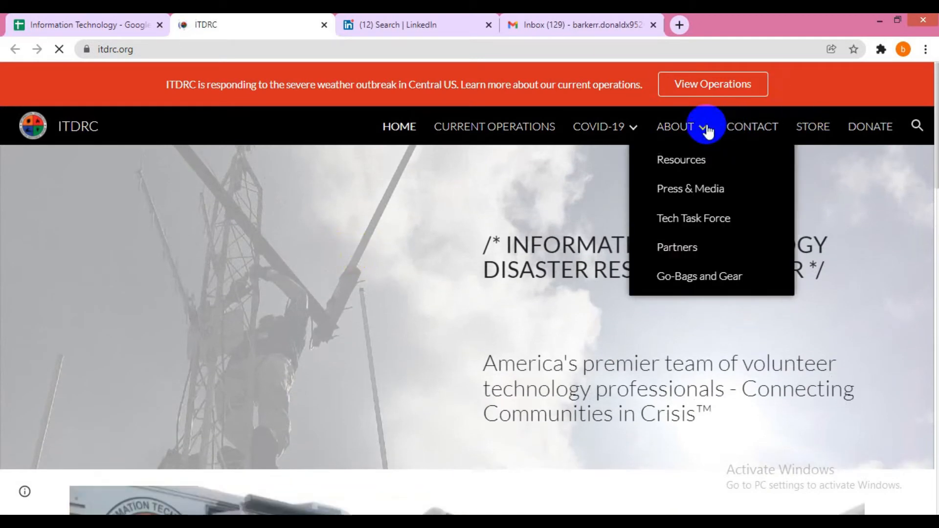
left_click(677, 248)
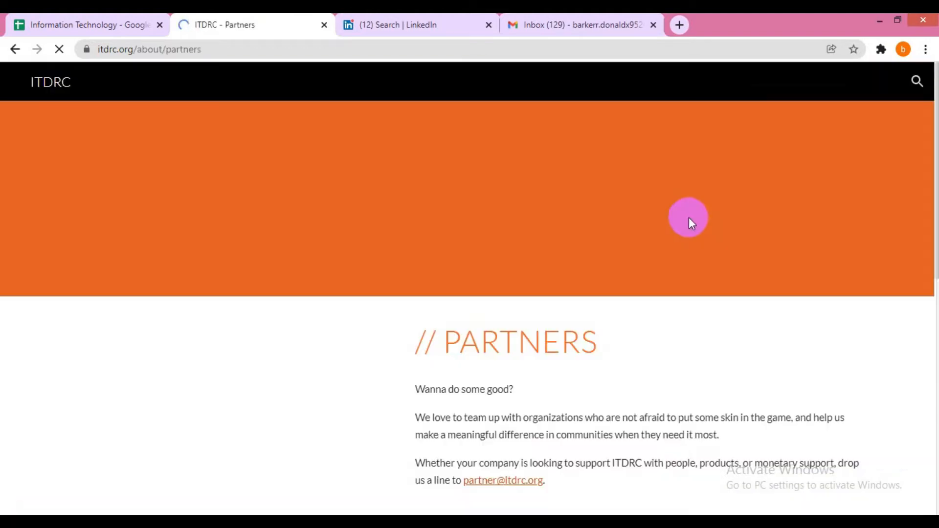
scroll(377, 291, "down", 4)
scroll(376, 292, "down", 5)
scroll(377, 292, "down", 10)
scroll(375, 285, "up", 20)
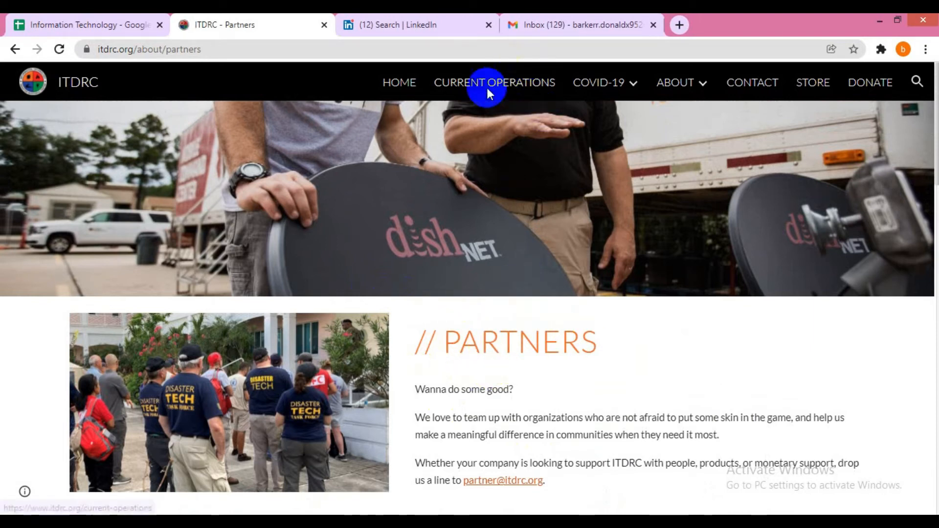
- Browse ITDRC's About Us page
mouse_move(621, 87)
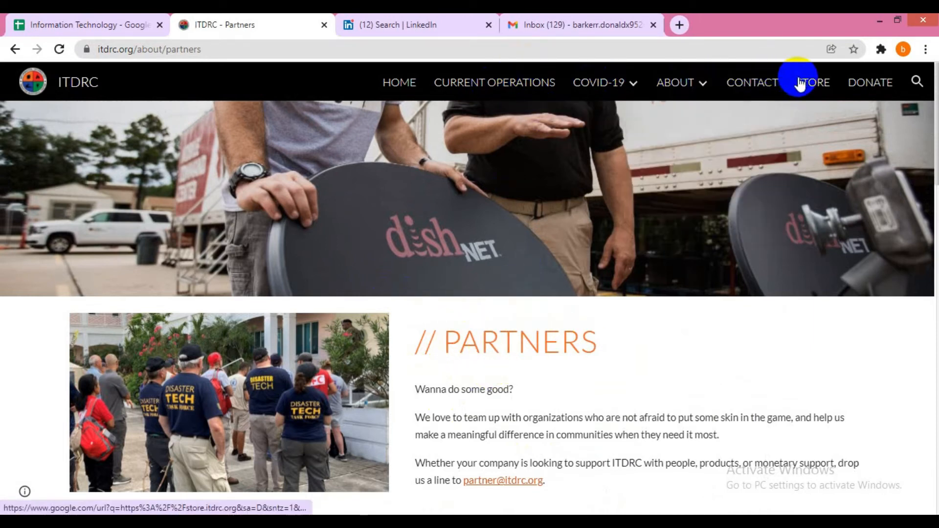
left_click(673, 84)
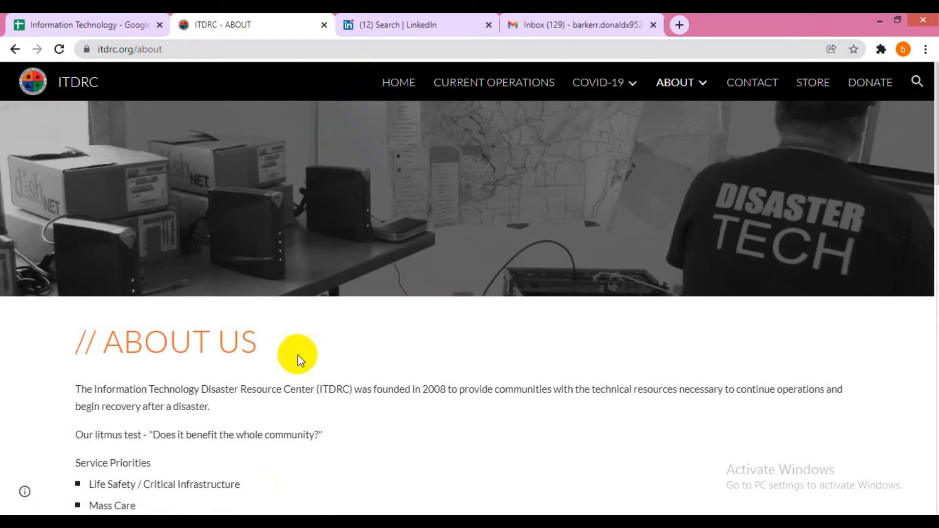
scroll(298, 342, "down", 3)
scroll(297, 330, "down", 12)
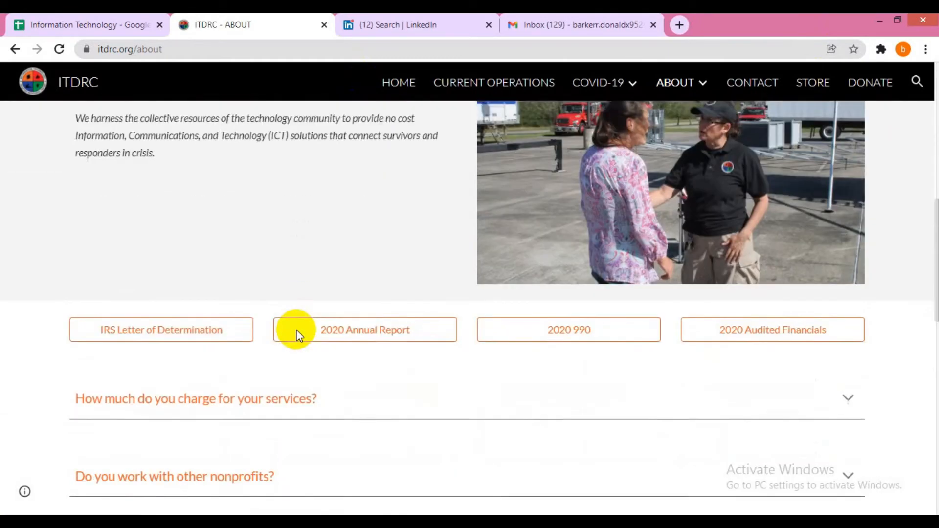
scroll(297, 333, "down", 9)
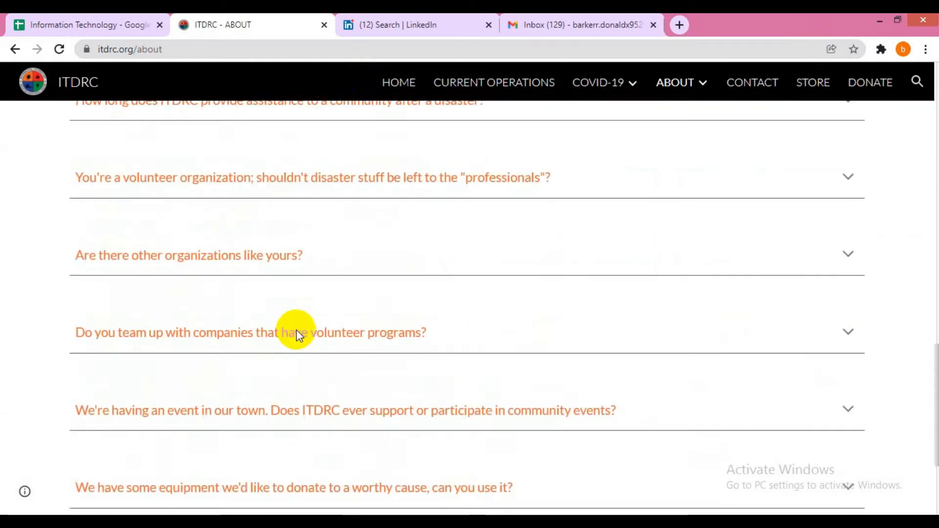
scroll(297, 336, "up", 20)
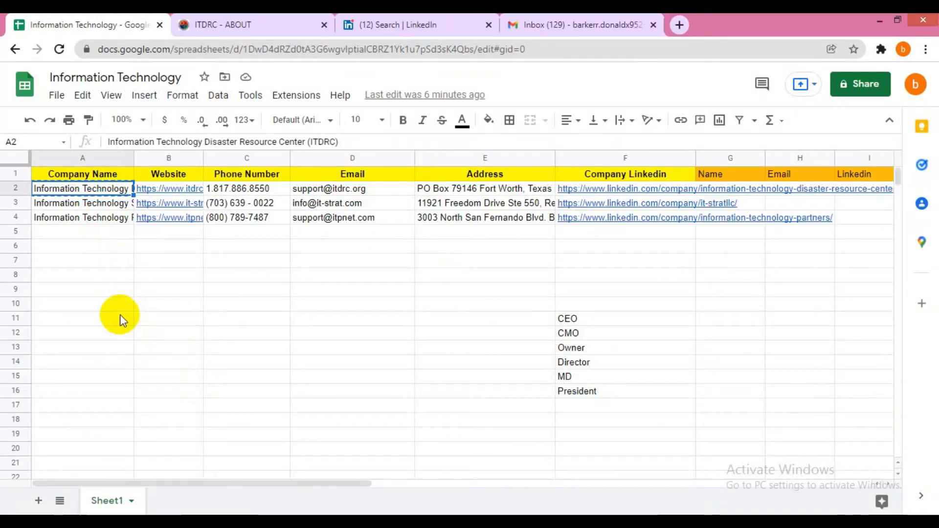
- Open a new Chrome tab showing the Google homepage
key("ctrl+t")
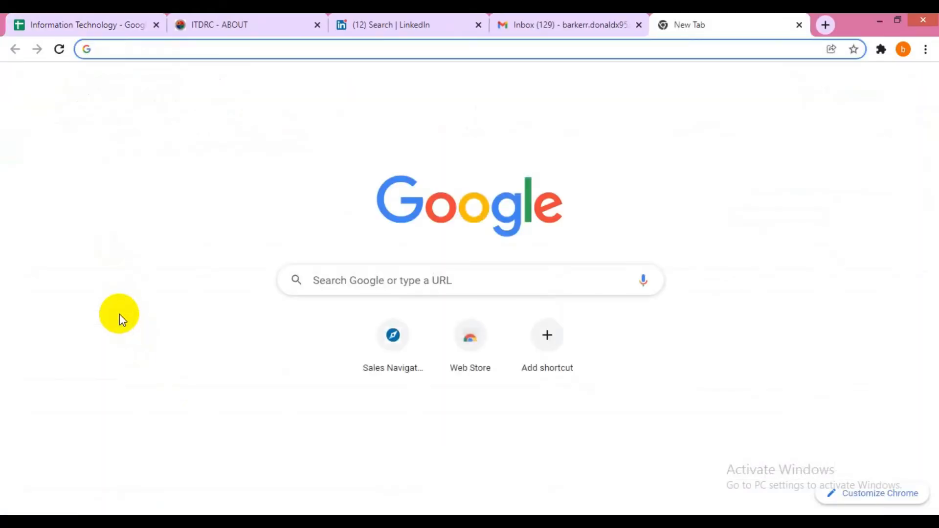
- Search Google for 'ceo at' plus the pasted ITDRC company name and 'linkedin'
type("ce")
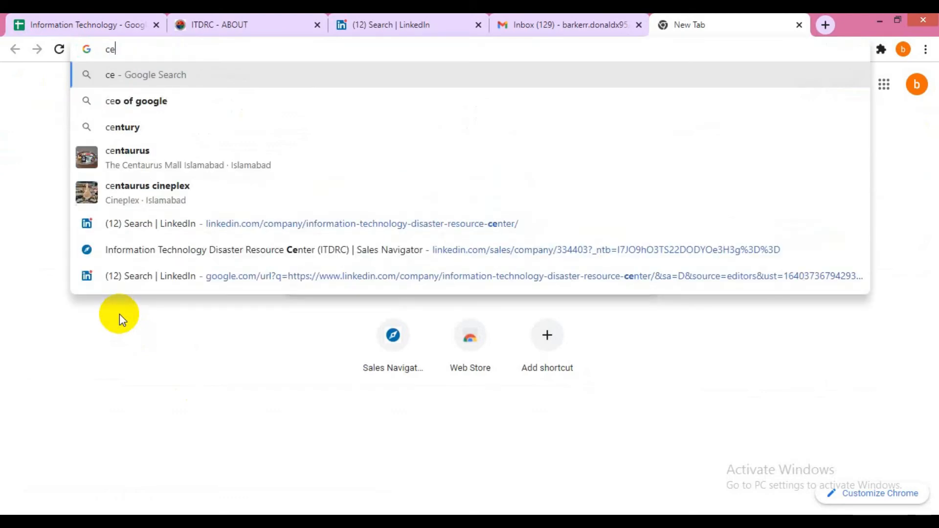
type("o at")
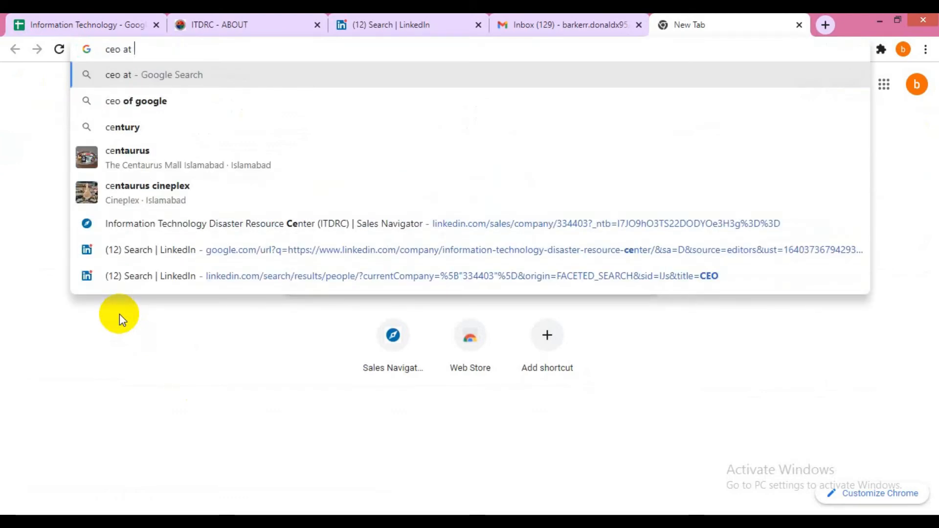
type("Information Technology Disaster Resource Center (ITDRC)")
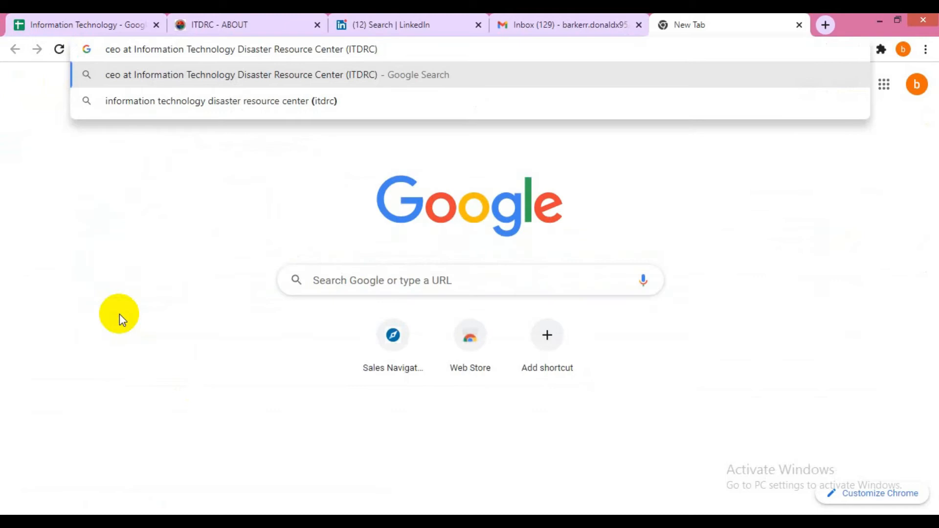
type("linkedin")
key("Return")
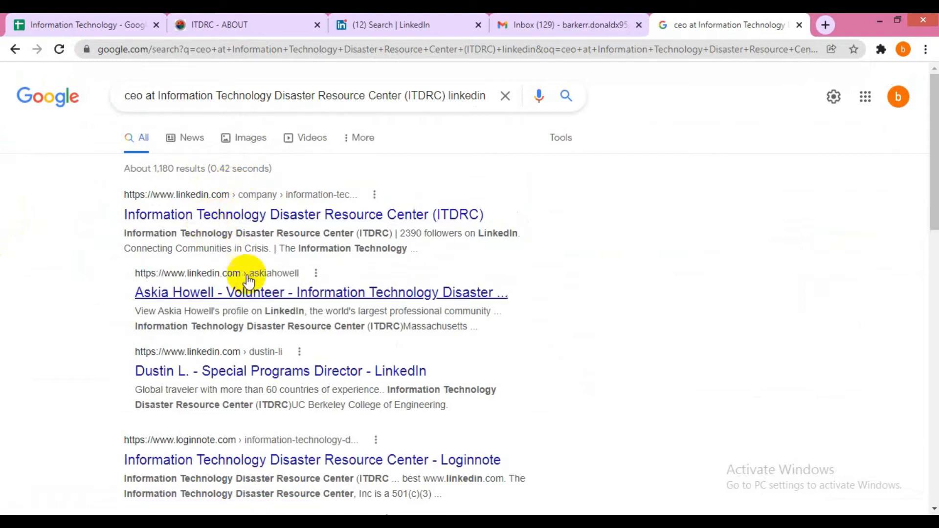
- Open the ITDRC volunteer's LinkedIn result in a background tab
scroll(315, 221, "down", 1)
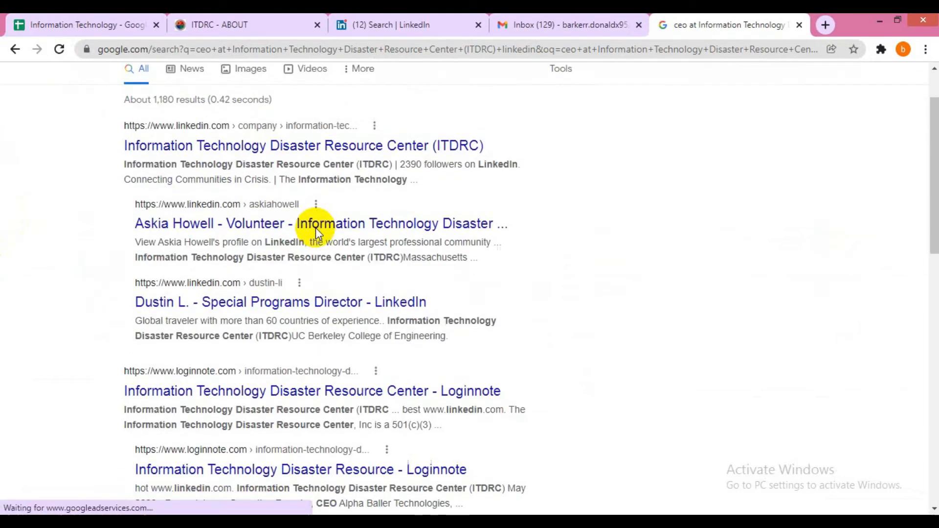
scroll(317, 235, "down", 1)
scroll(314, 227, "up", 2)
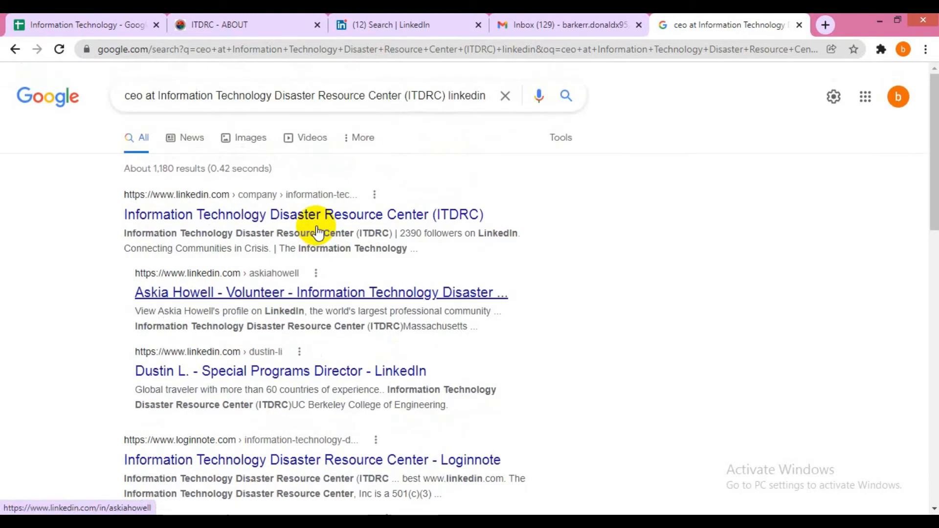
middle_click(240, 295)
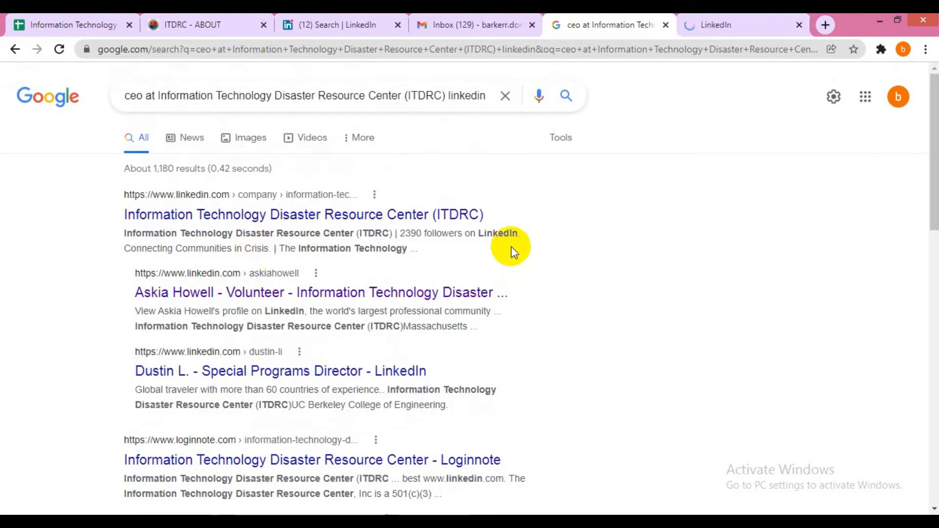
scroll(385, 224, "down", 1)
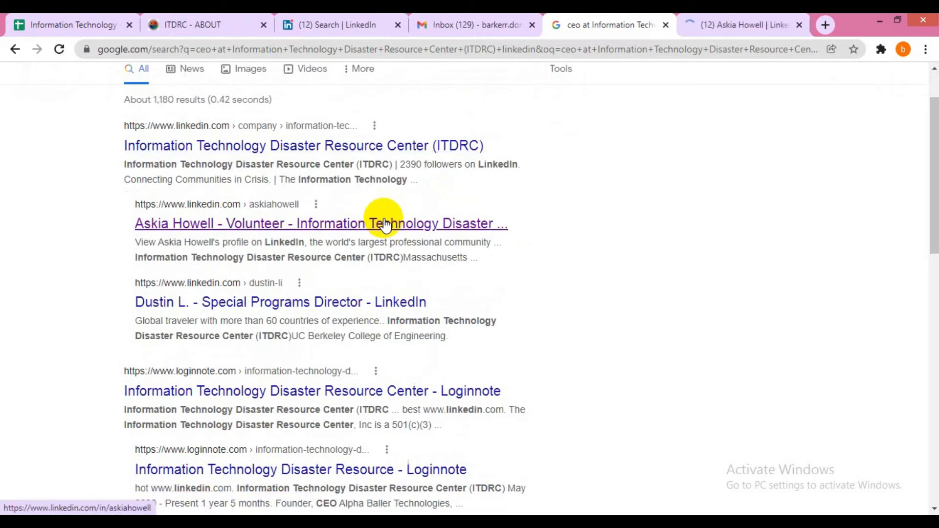
- Review the ITDRC volunteer's LinkedIn profile, an Alpha Baller Technologies founder
left_click(752, 21)
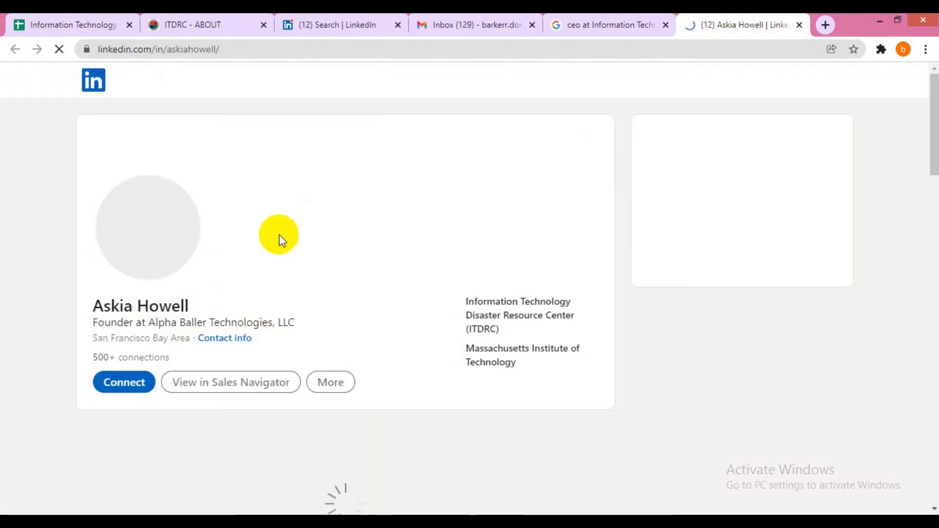
scroll(201, 249, "down", 5)
scroll(204, 254, "down", 5)
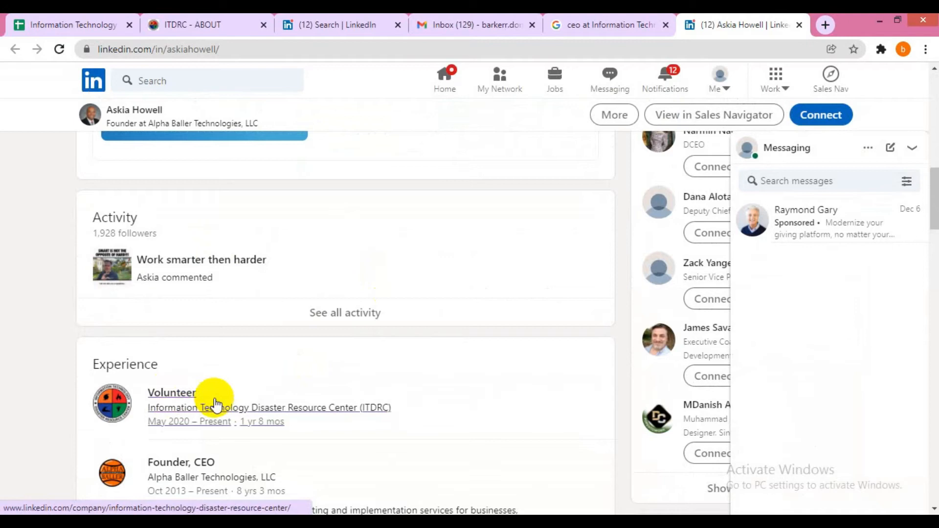
scroll(409, 313, "up", 5)
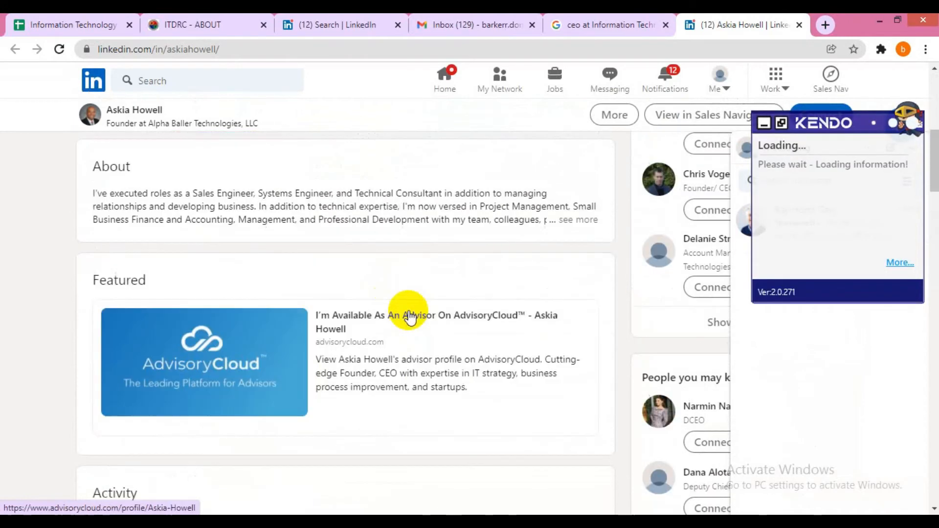
scroll(251, 245, "up", 5)
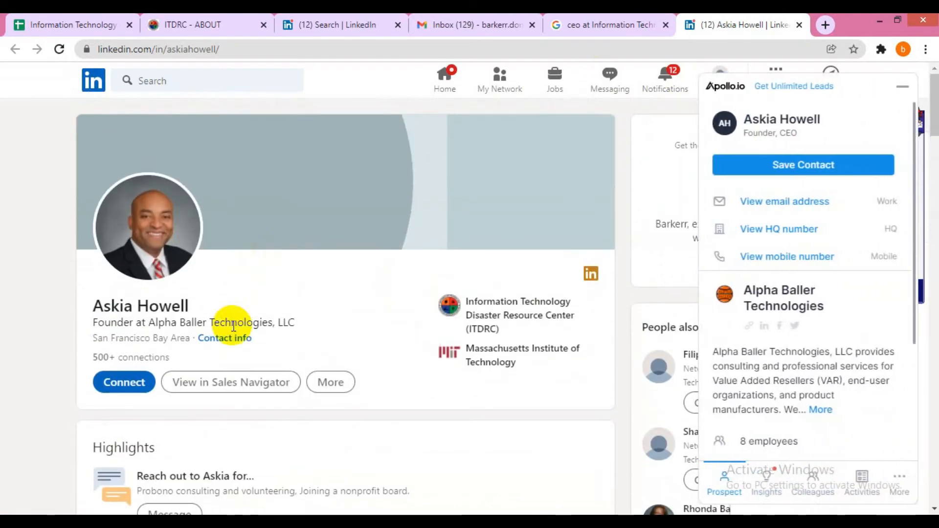
scroll(408, 278, "down", 5)
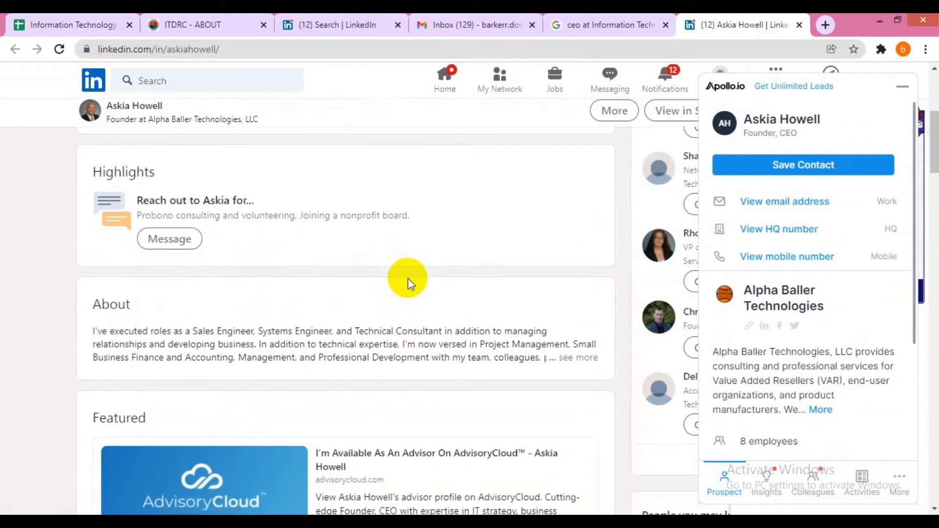
scroll(410, 269, "up", 5)
- Close the LinkedIn profile and rerun the ITDRC search with CMO instead of ceo
key("ctrl+w")
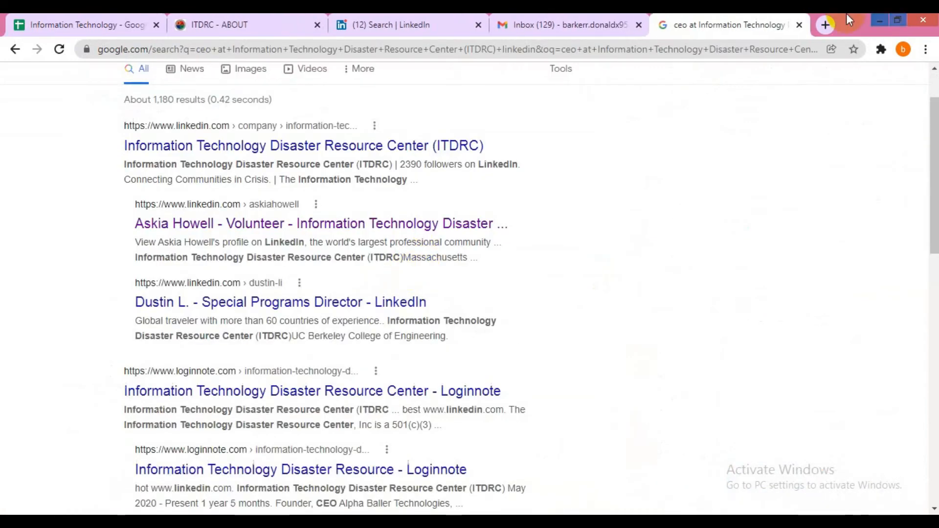
scroll(402, 294, "down", 3)
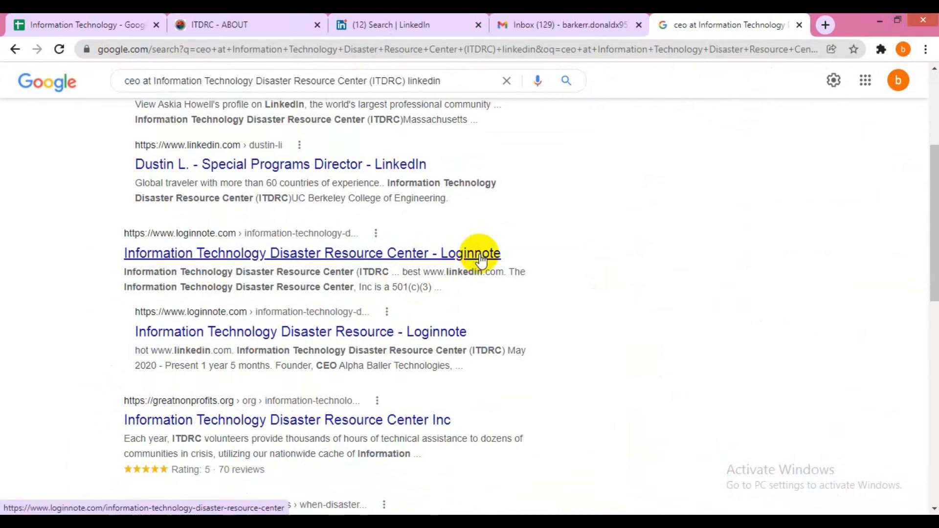
scroll(467, 303, "down", 4)
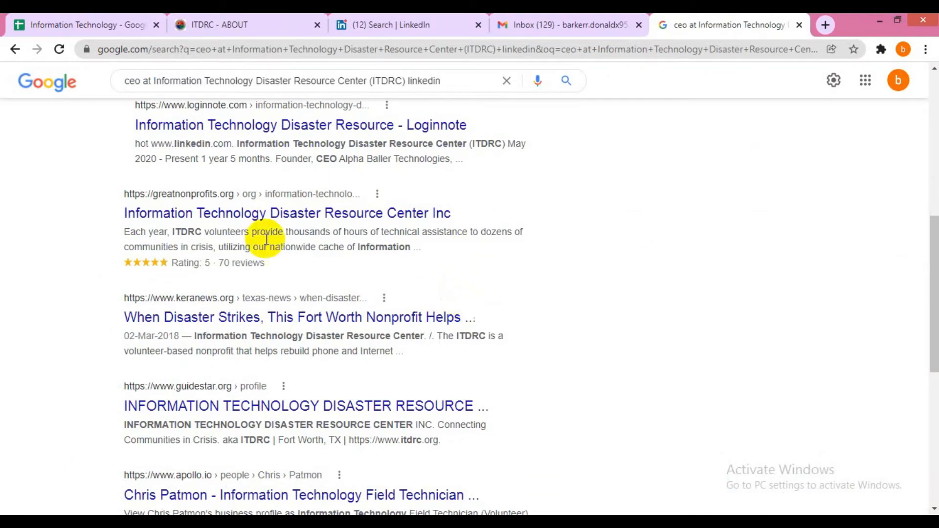
scroll(247, 236, "up", 8)
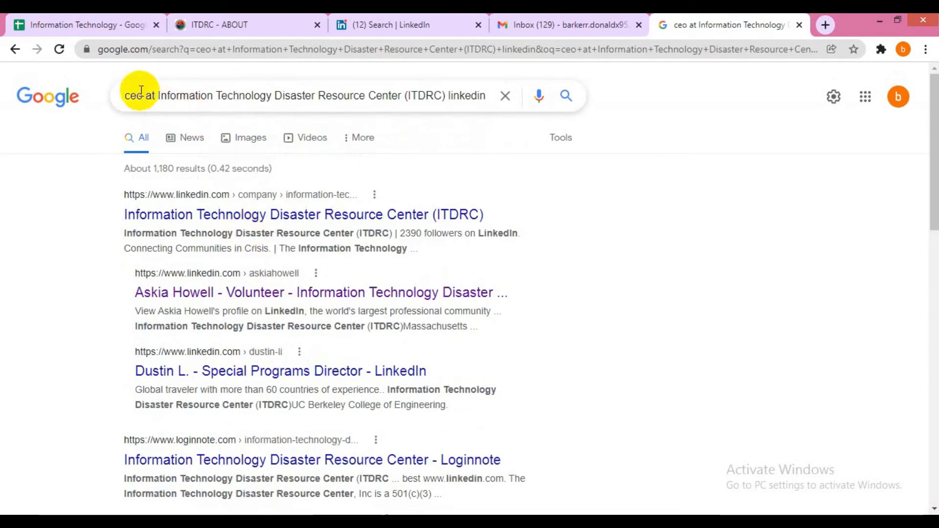
double_click(142, 93)
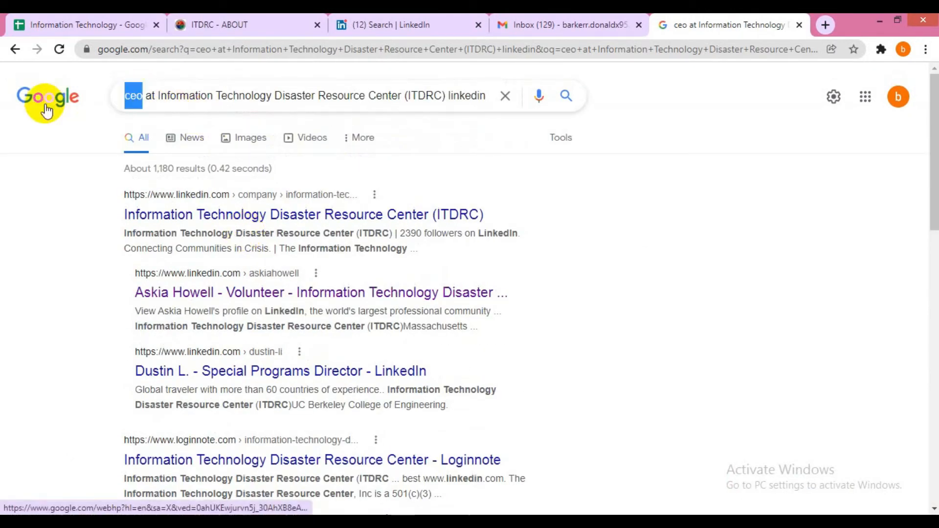
type("CMO")
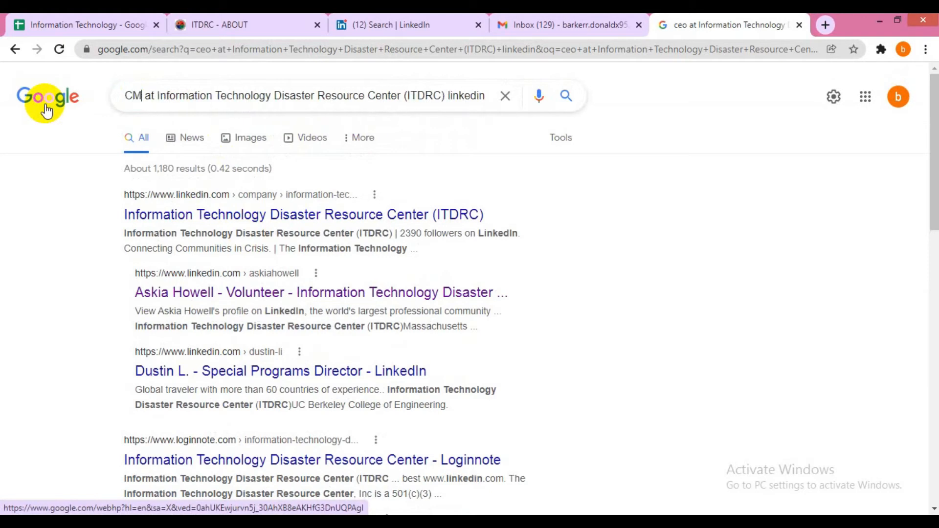
key("Return")
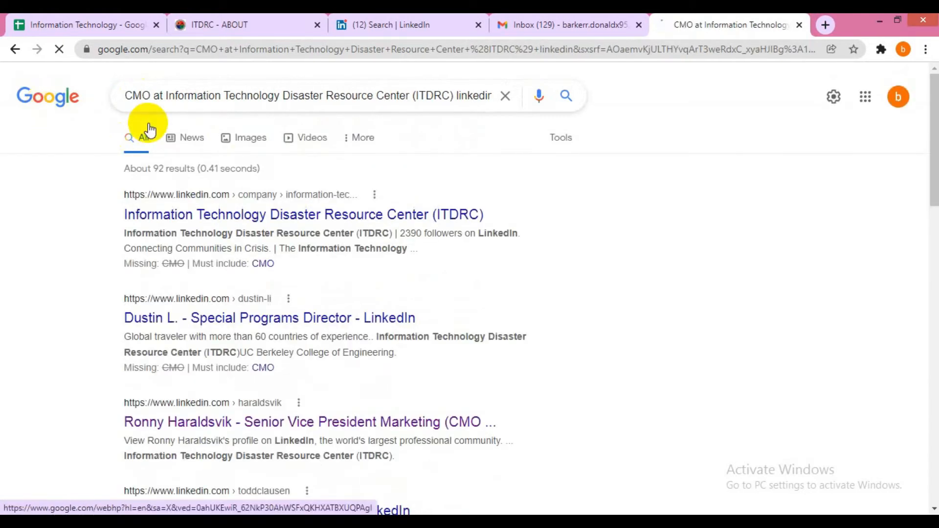
- Replace CMO with marketing in the ITDRC LinkedIn query and check the results
scroll(285, 242, "down", 3)
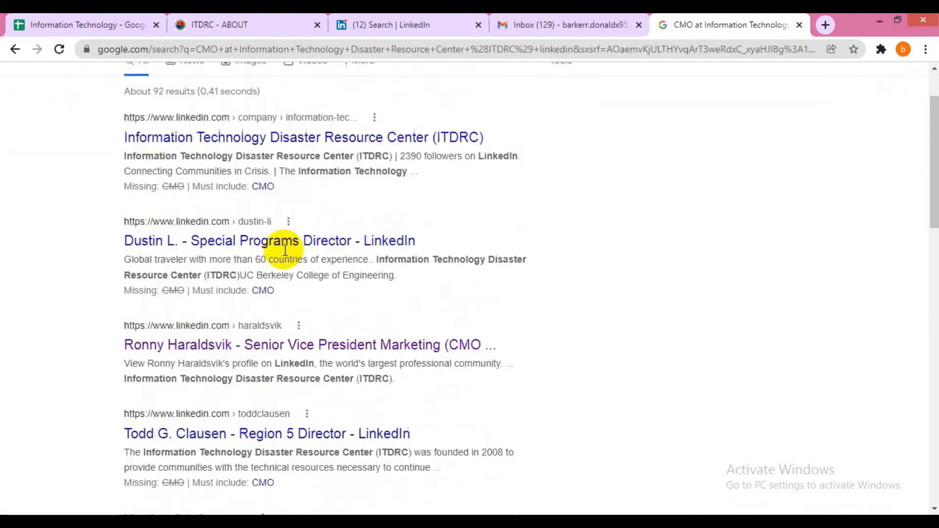
scroll(296, 181, "up", 3)
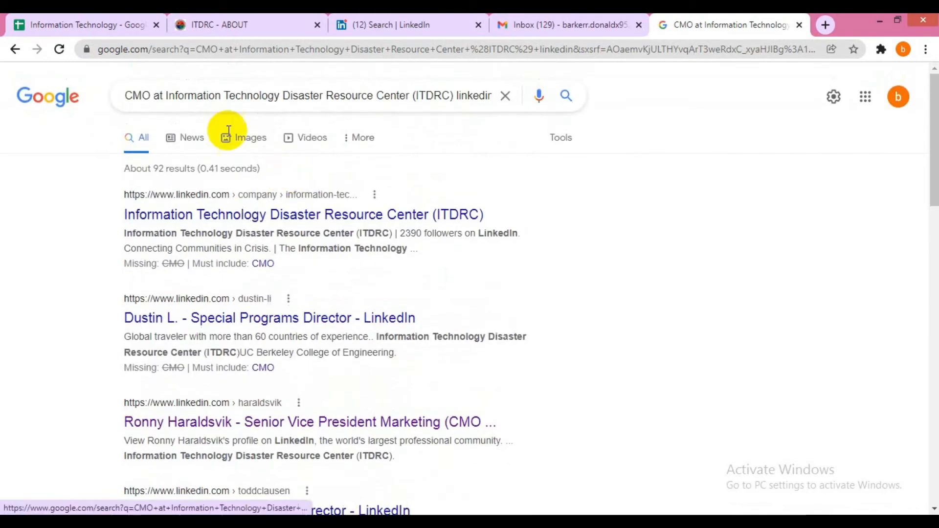
left_click_drag(153, 96, 111, 101)
type("marketing")
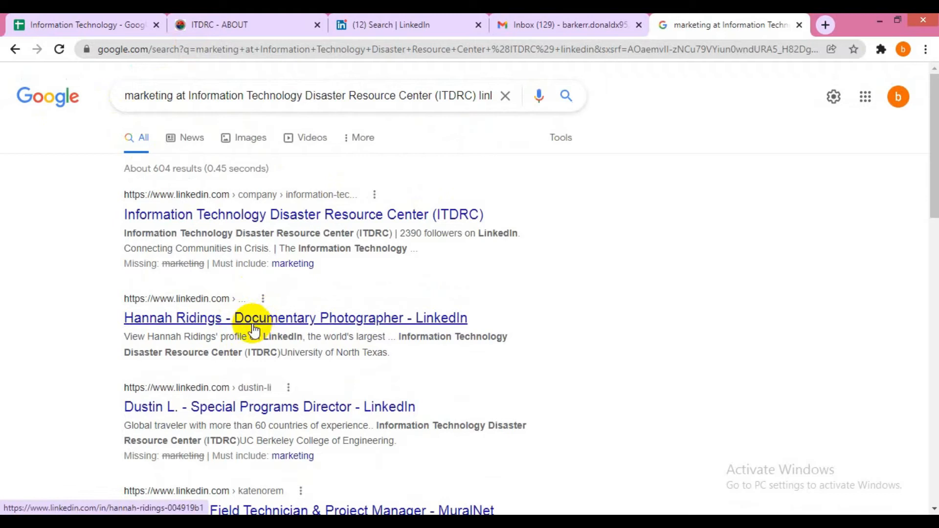
scroll(230, 247, "down", 1)
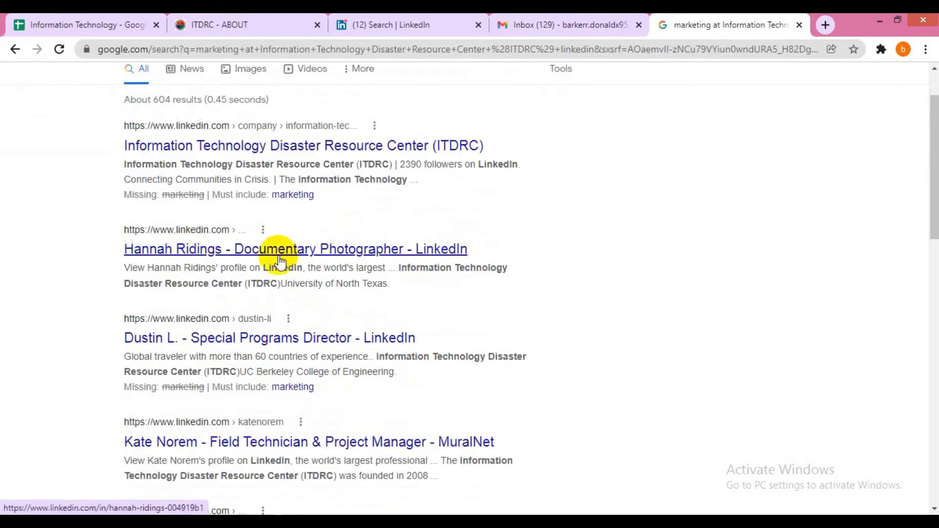
scroll(233, 260, "down", 2)
scroll(233, 260, "up", 3)
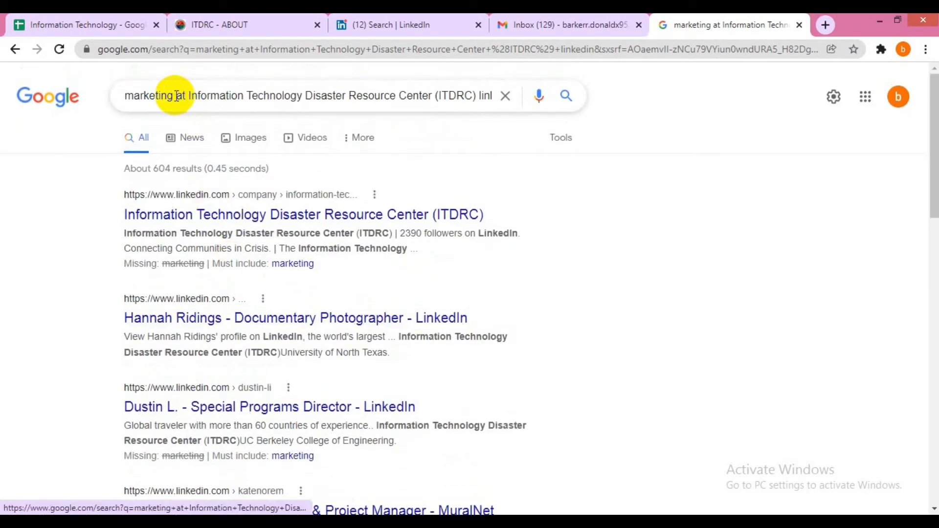
- Search 'founder at Information Technology Disaster Resource Center (ITDRC) linkedin' and scan the results
left_click_drag(173, 95, 115, 107)
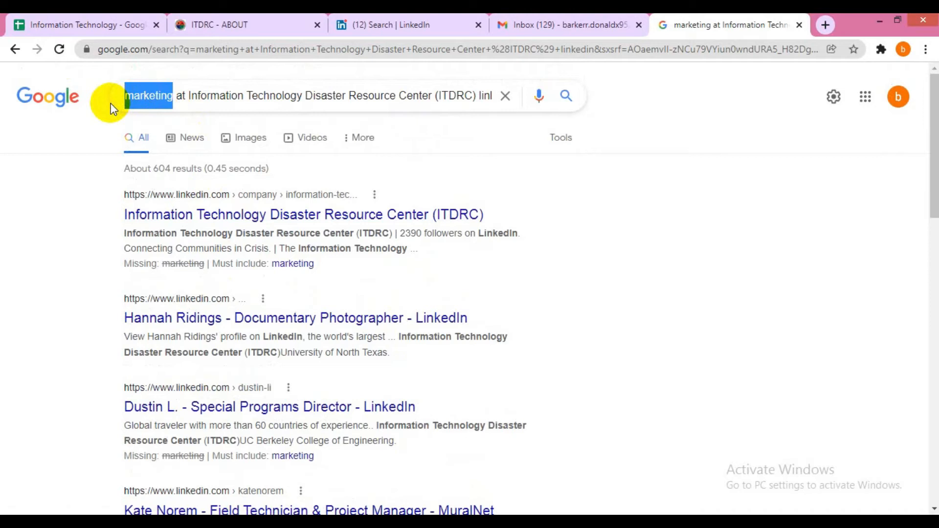
key("BackSpace")
type("founder")
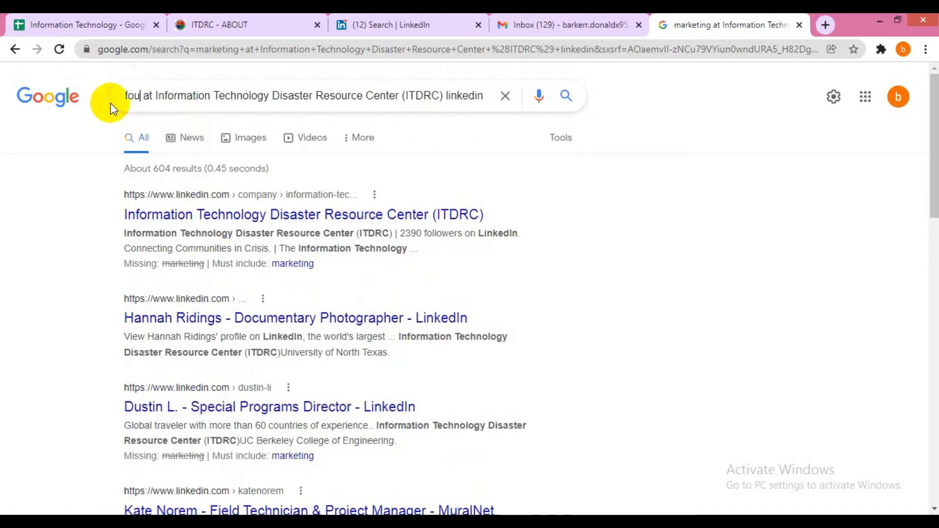
key("Return")
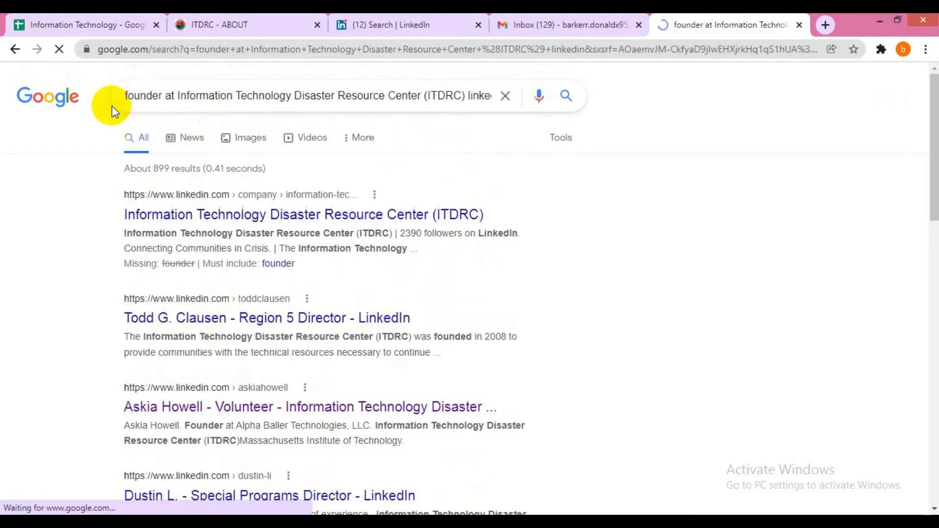
scroll(275, 213, "down", 3)
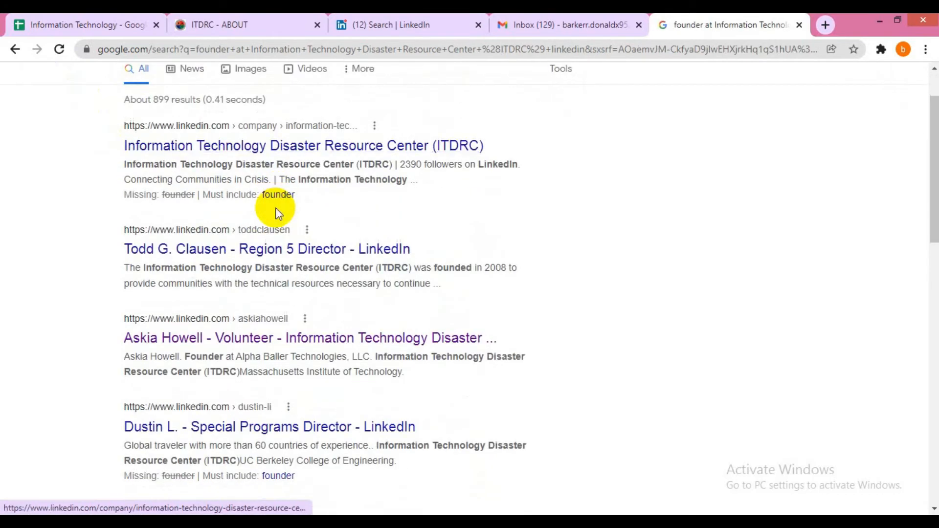
scroll(310, 266, "down", 4)
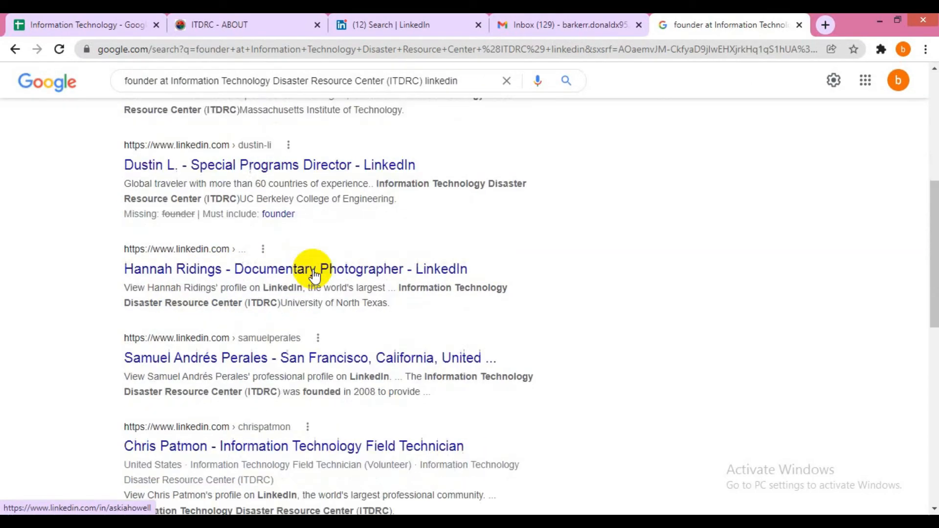
scroll(313, 272, "up", 7)
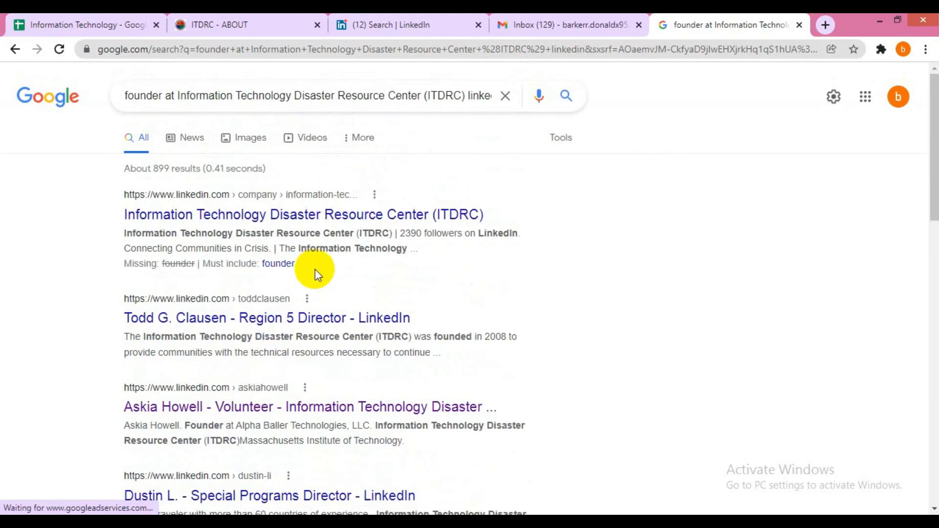
- Open ITDRC's LinkedIn company page from the F2 link in the spreadsheet
left_click(207, 13)
left_click(83, 13)
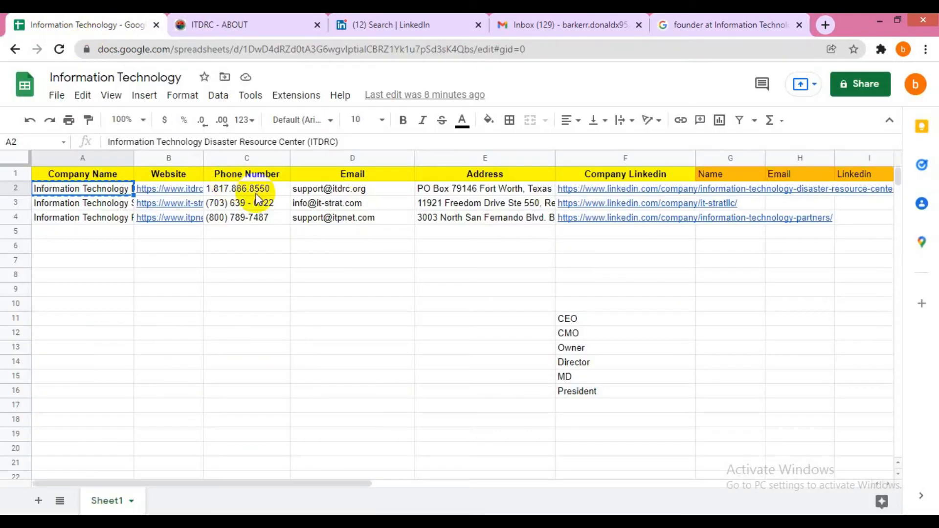
left_click(570, 191)
left_click(587, 215)
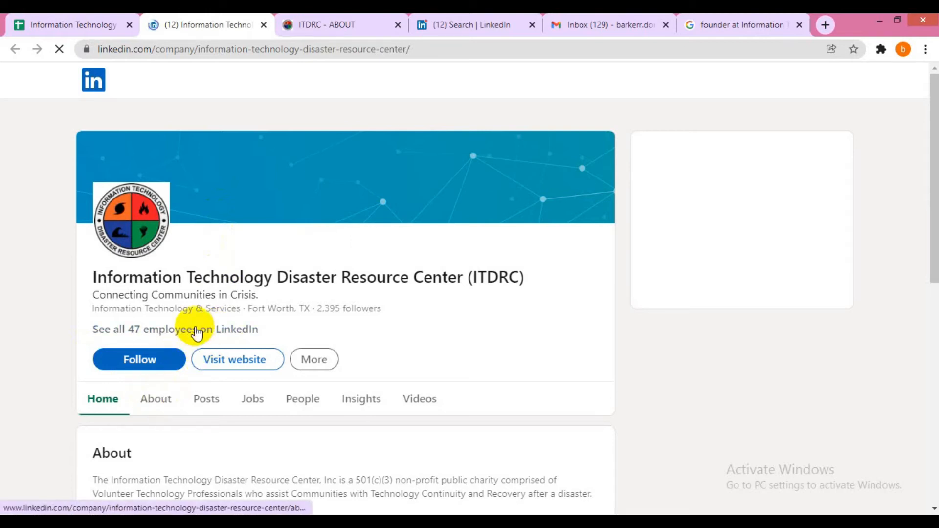
- List all 47 ITDRC employees and move to the second results page
left_click(194, 331)
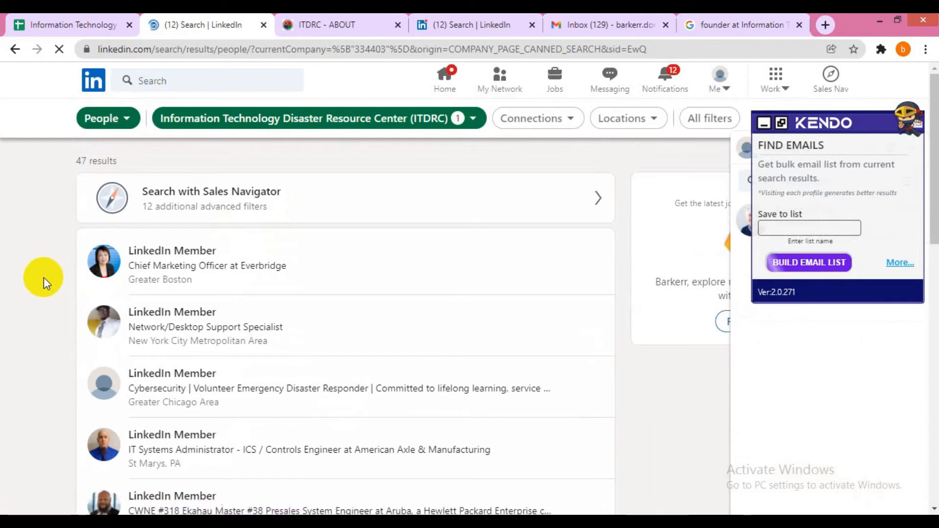
scroll(188, 229, "down", 3)
scroll(188, 230, "down", 5)
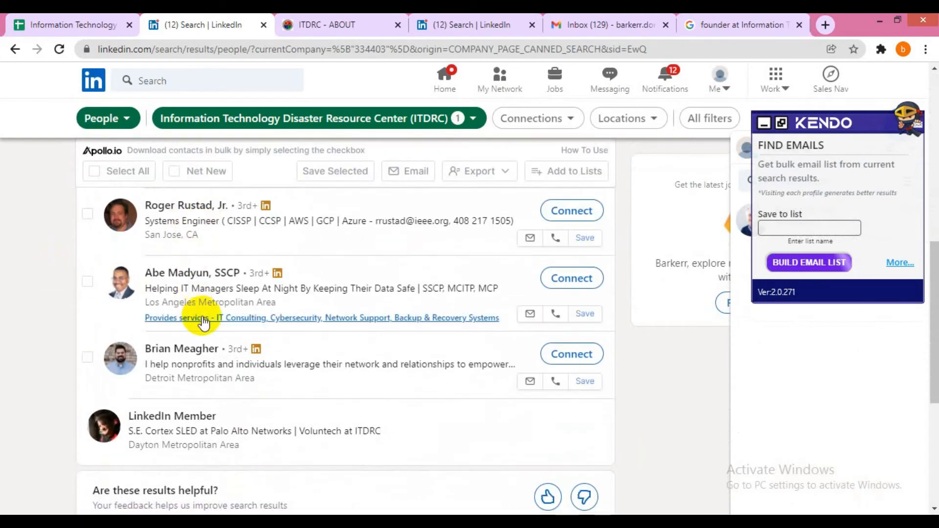
scroll(235, 318, "down", 4)
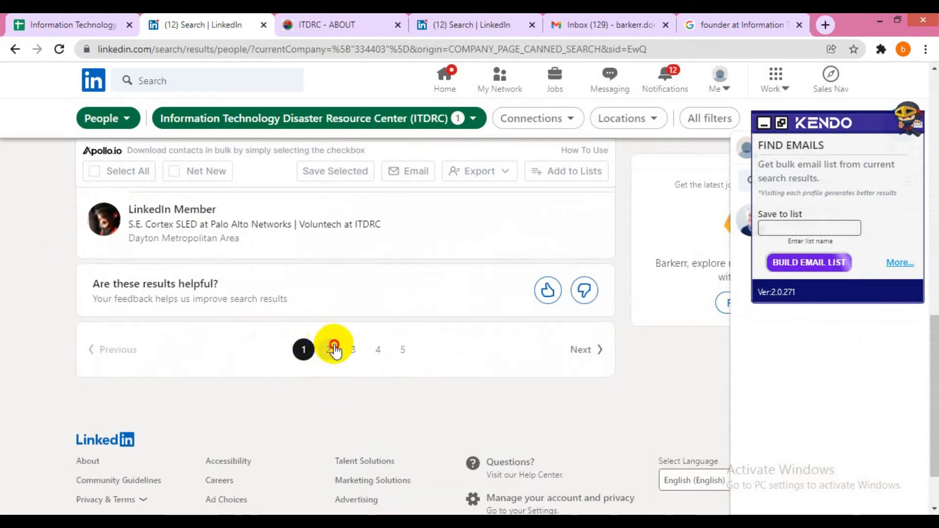
left_click(329, 349)
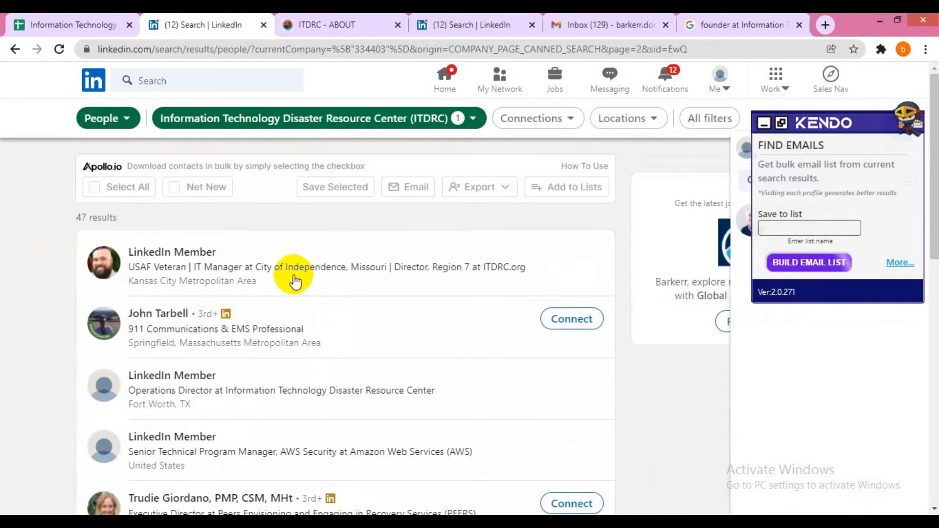
scroll(55, 293, "down", 1)
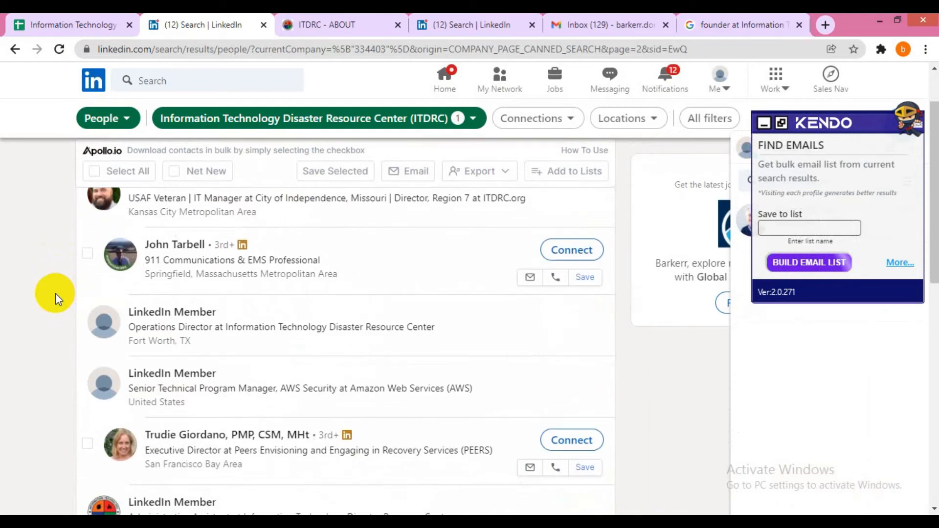
scroll(55, 294, "down", 1)
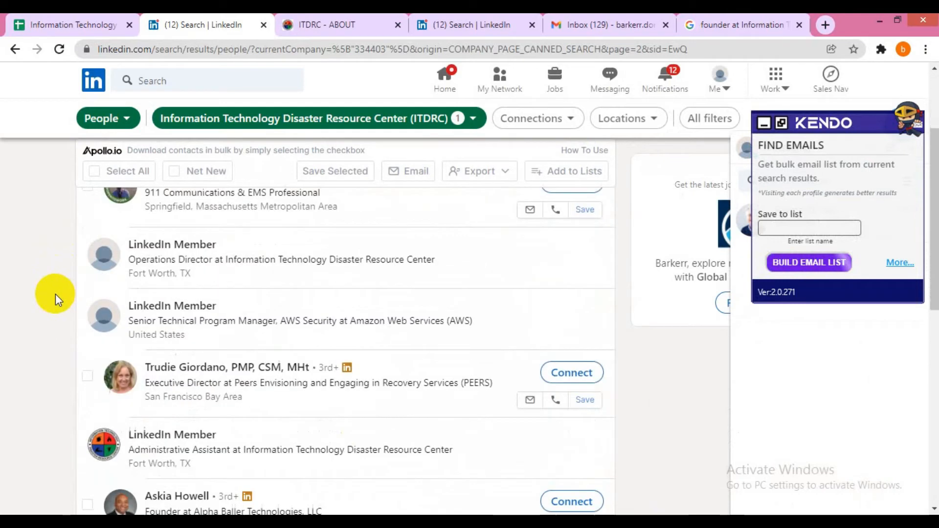
middle_click(170, 366)
scroll(12, 297, "down", 2)
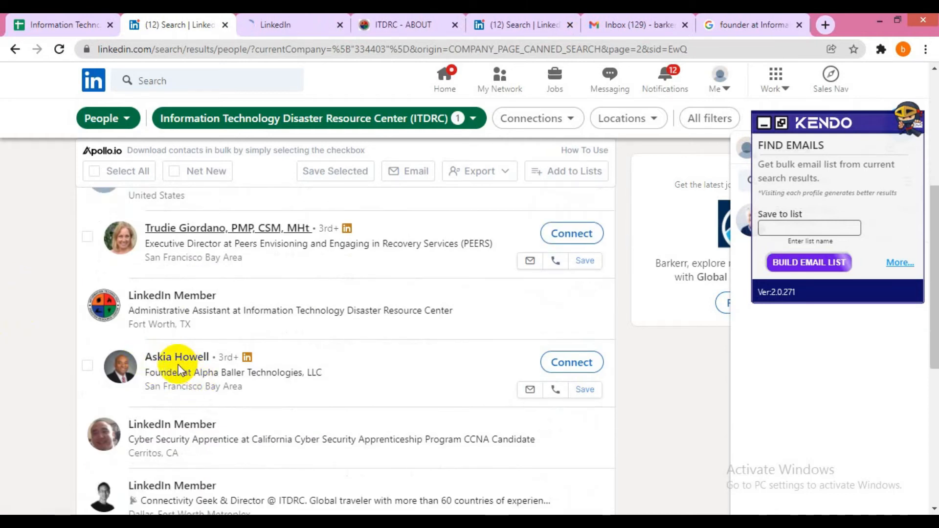
scroll(177, 365, "down", 2)
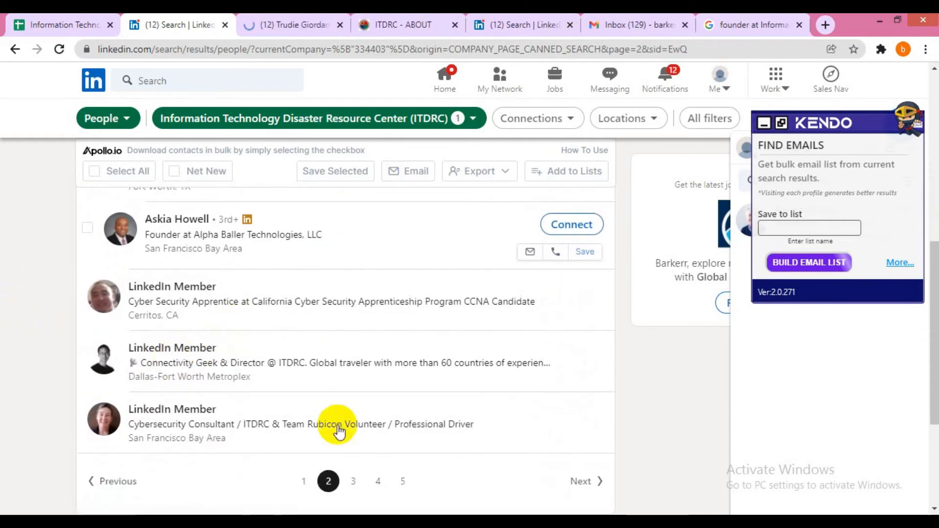
left_click(354, 482)
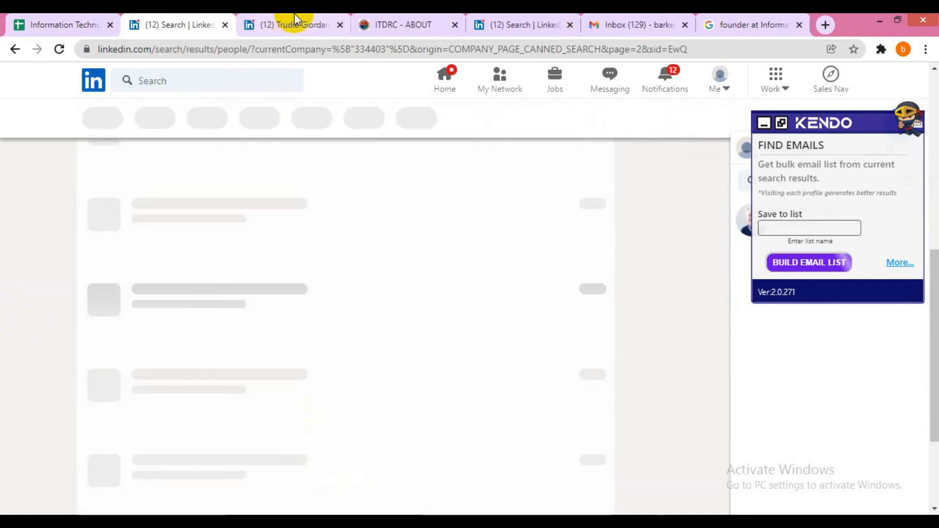
left_click(294, 24)
scroll(215, 308, "down", 10)
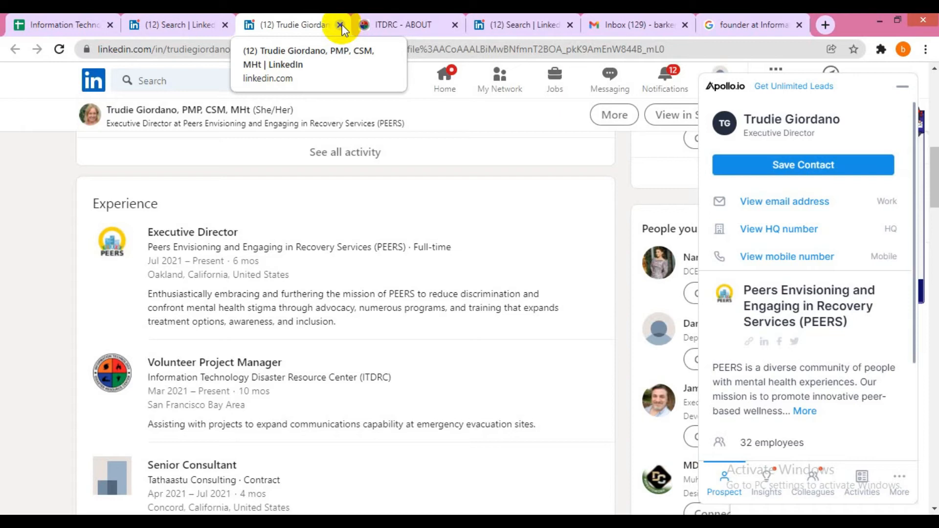
- Close the PEERS director's profile and go to page 4 of ITDRC's people results
scroll(308, 119, "up", 10)
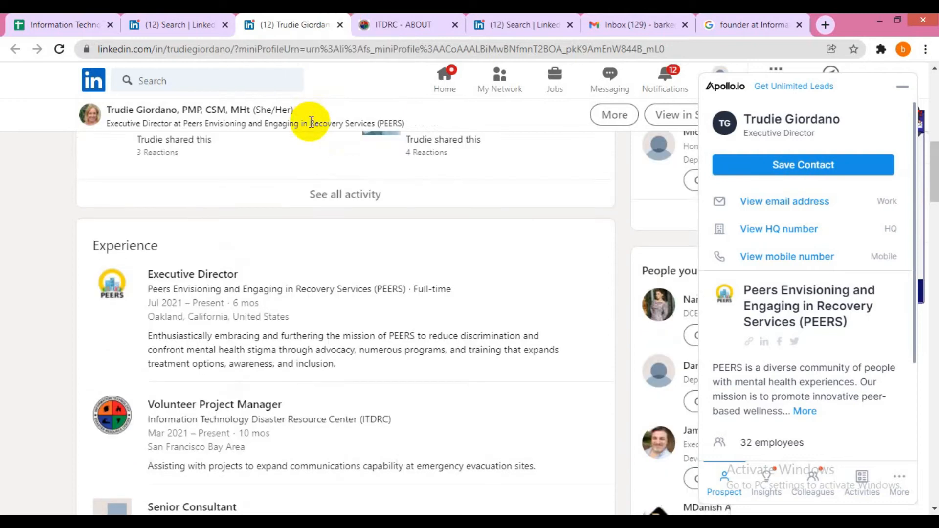
left_click(339, 26)
scroll(245, 291, "down", 4)
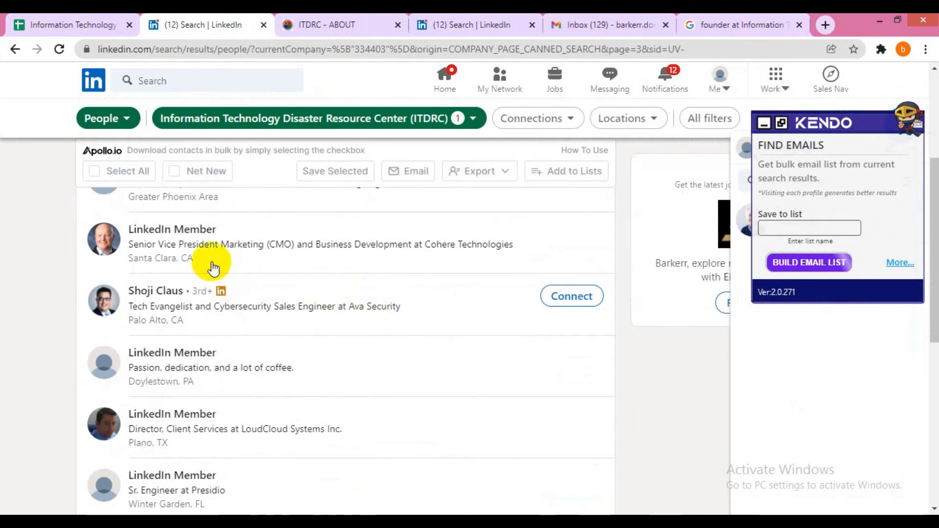
scroll(252, 318, "down", 5)
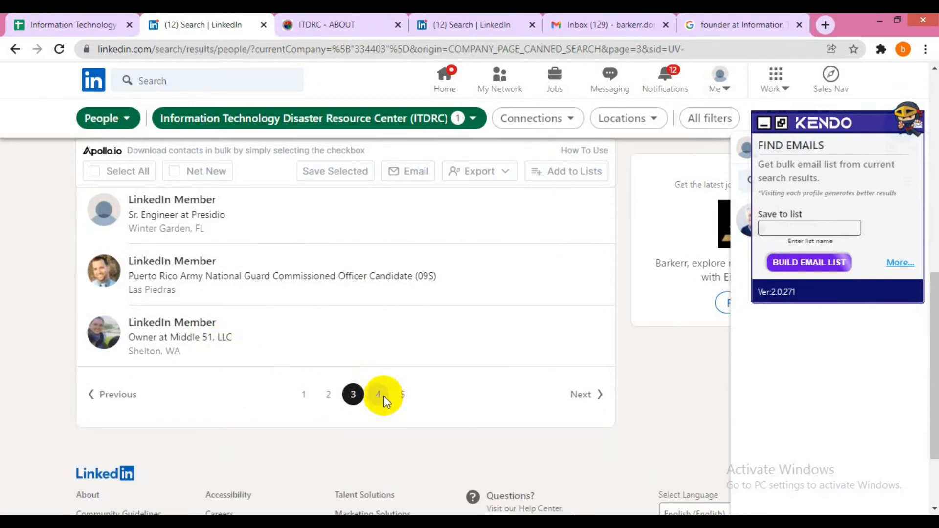
left_click(378, 395)
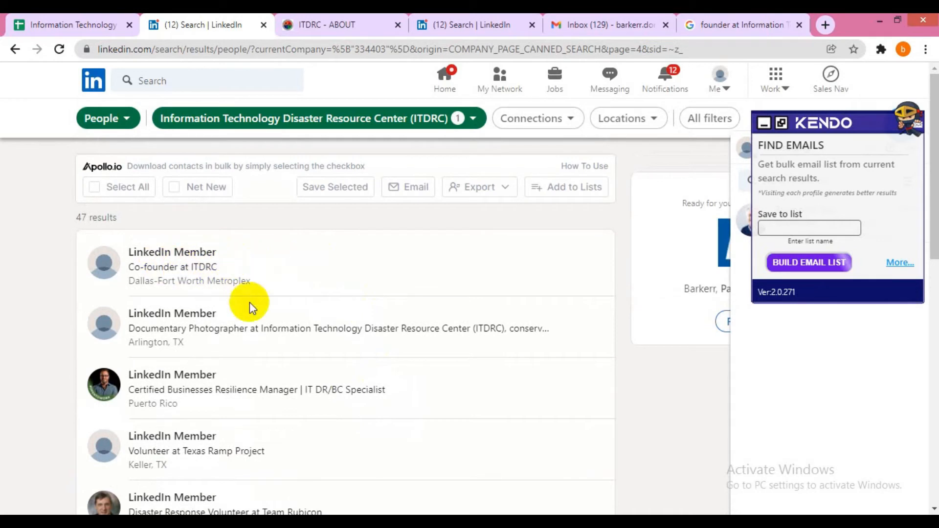
- Google the first anonymous result's text and open the ITDRC documentary photographer's LinkedIn profile
left_click_drag(250, 280, 128, 254)
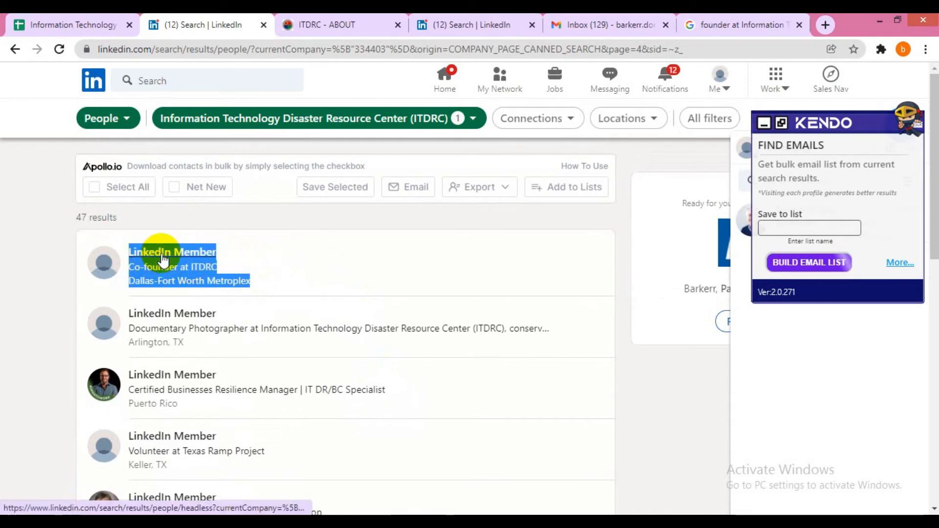
right_click(163, 260)
left_click(209, 391)
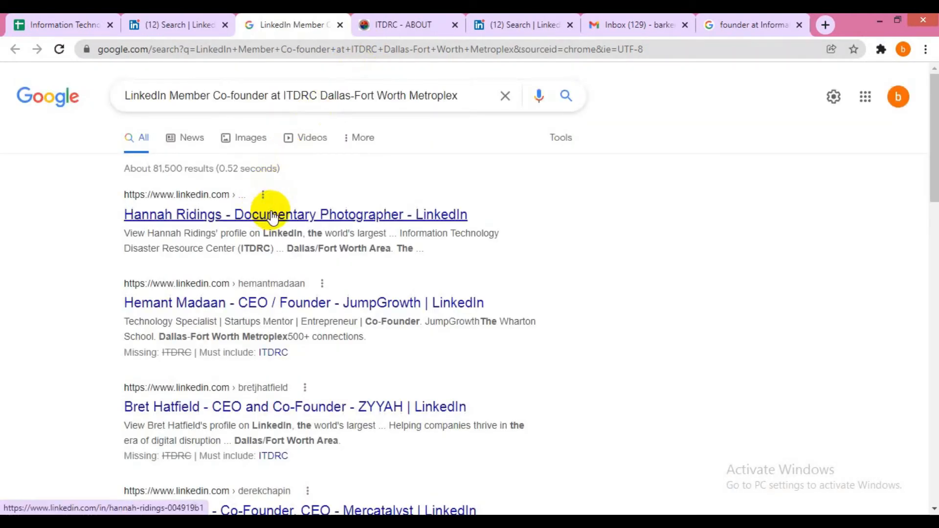
left_click(273, 216)
- Advance the ITDRC people results to page 5
left_click(190, 22)
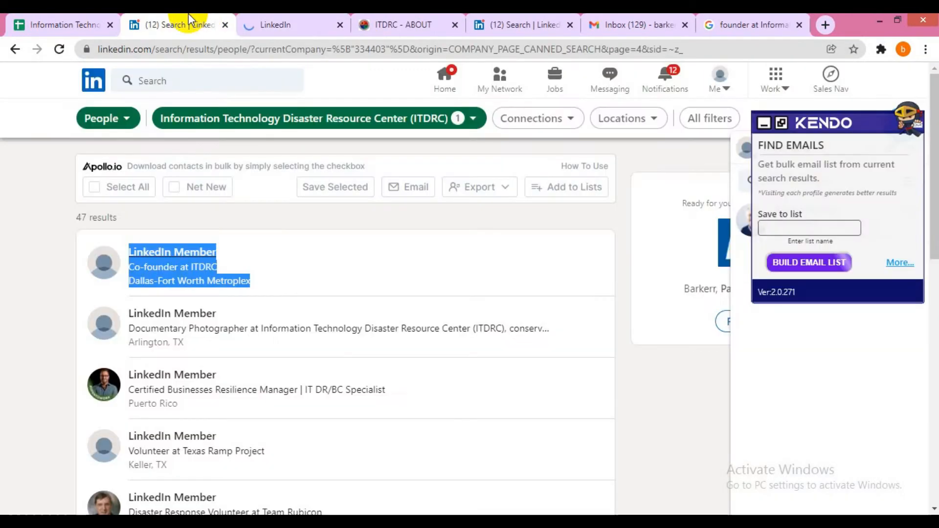
scroll(372, 260, "down", 4)
scroll(373, 259, "down", 5)
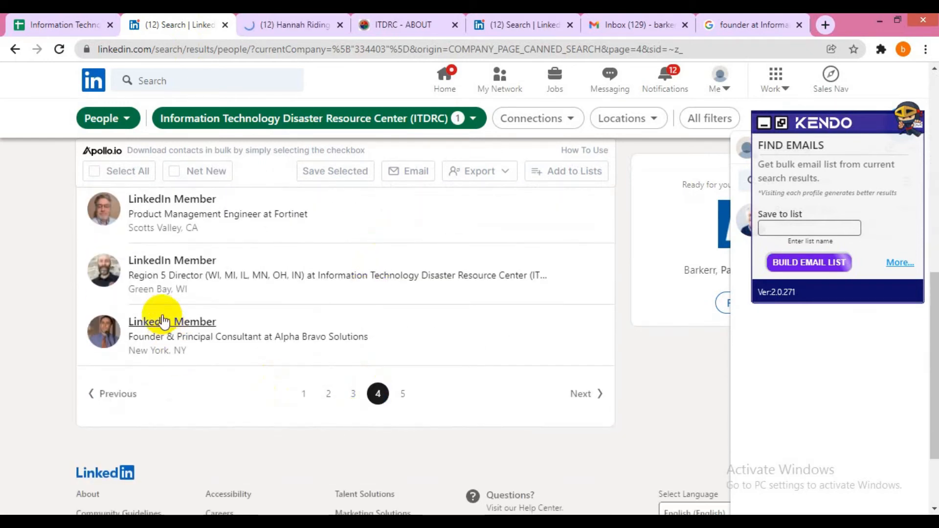
left_click(402, 393)
- Review and close the documentary photographer's profile, returning to the ITDRC About tab
left_click(274, 20)
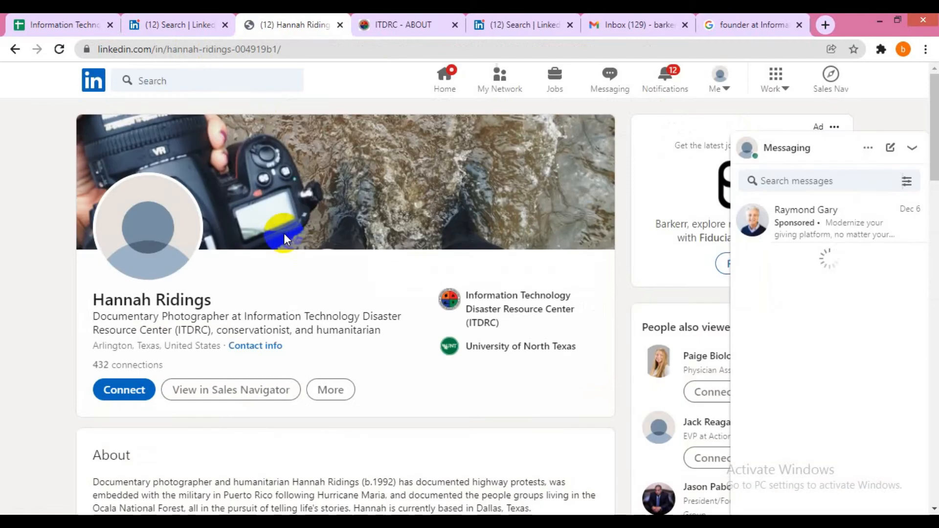
scroll(287, 237, "down", 10)
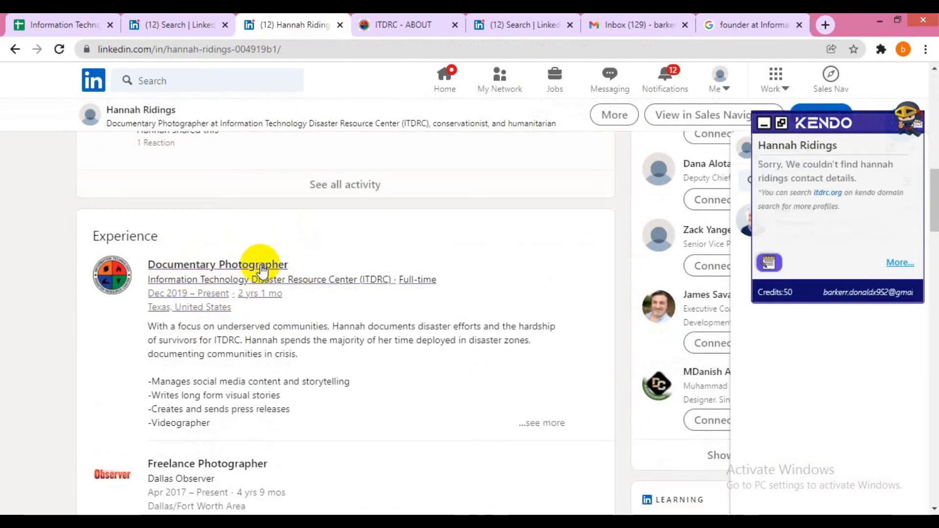
scroll(309, 217, "up", 6)
scroll(307, 216, "up", 5)
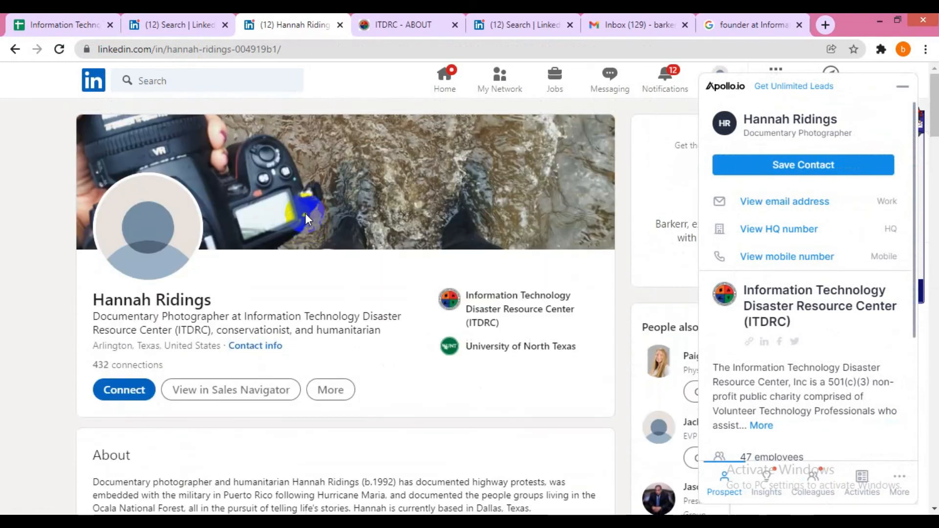
key("ctrl+w")
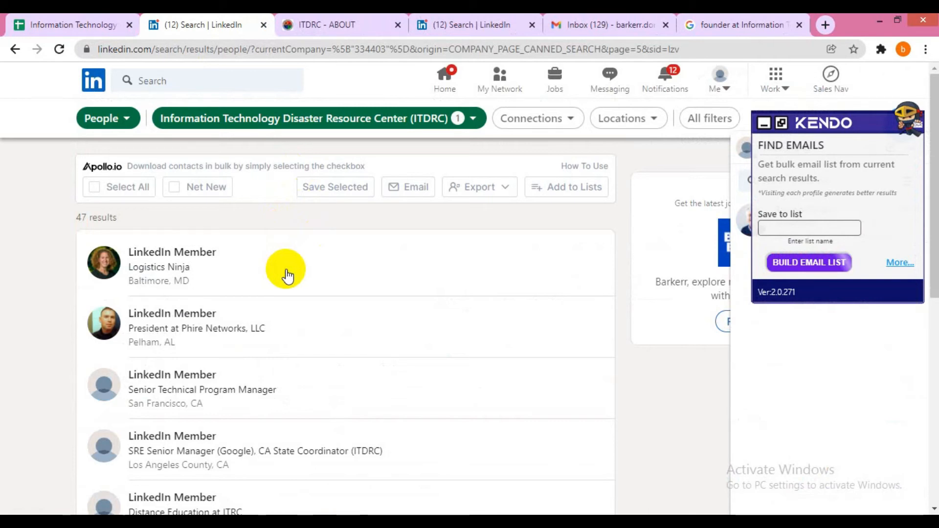
left_click(369, 19)
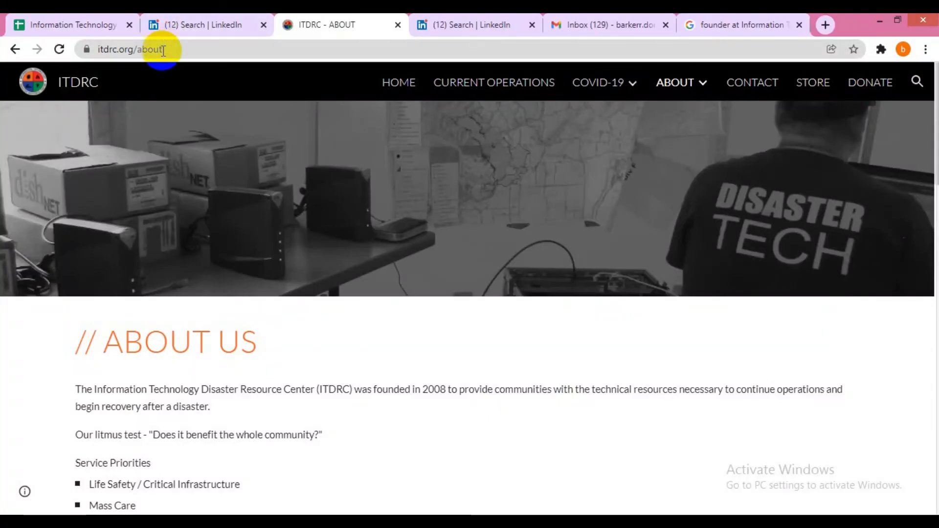
- Select 'itdrc.org' in the itdrc.org/about address bar, then switch to the Gmail tab
left_click(161, 49)
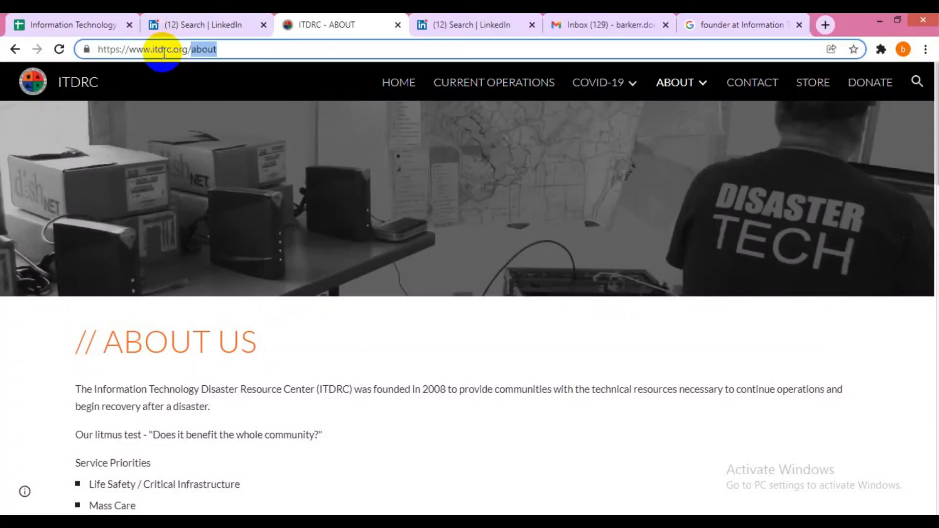
left_click_drag(152, 49, 180, 49)
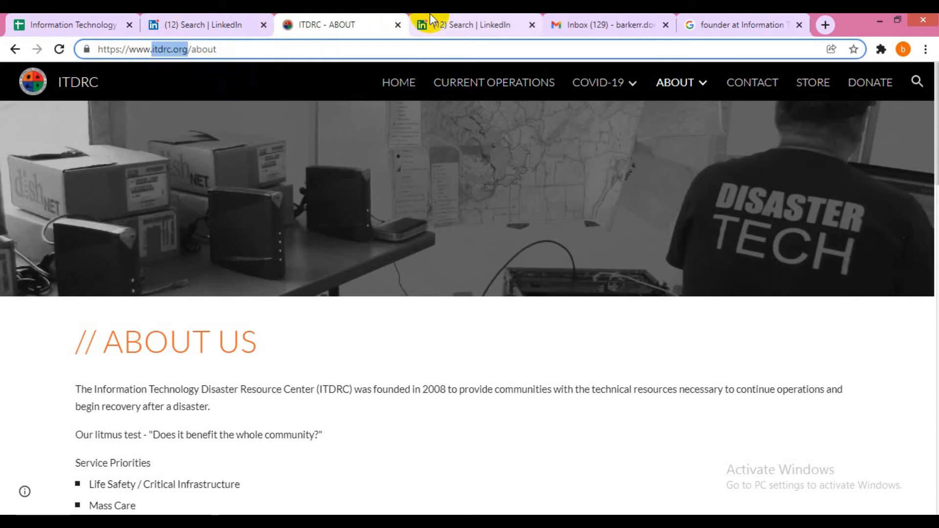
left_click(627, 20)
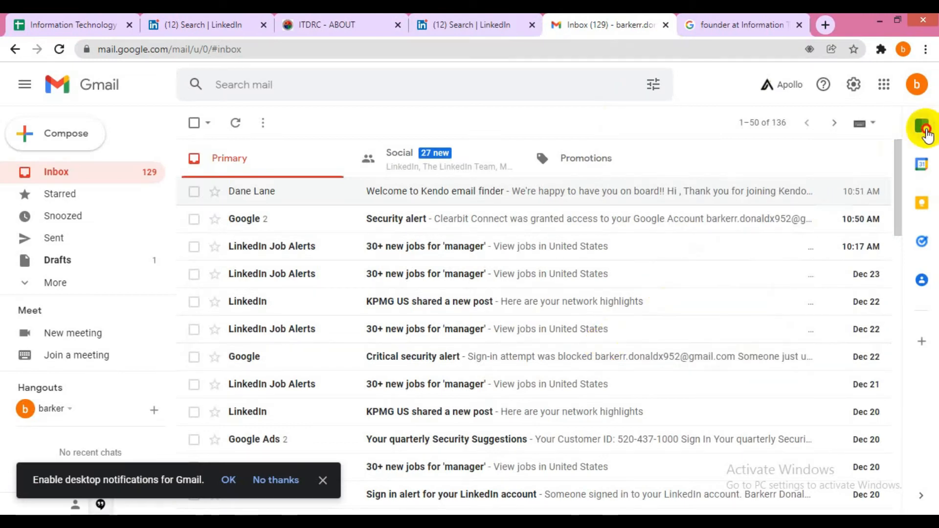
- Search itdrc.org in Clearbit's Find emails panel, which returns no results
left_click(924, 128)
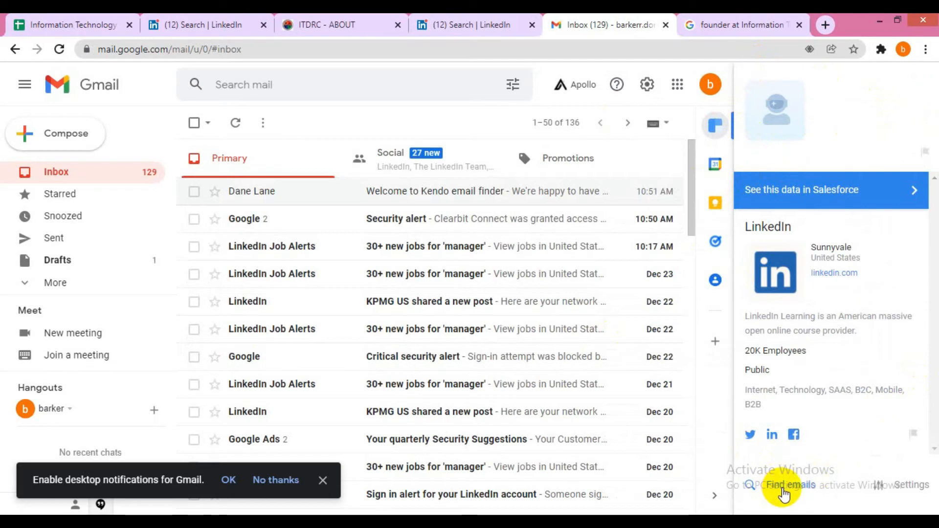
left_click(782, 489)
type("itdrc.org")
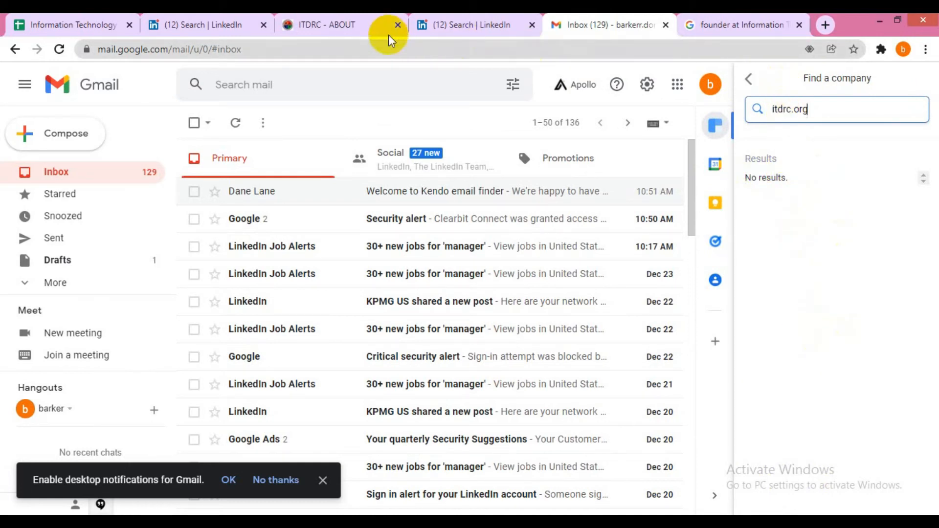
- Close the ITDRC About and LinkedIn search tabs, returning to the spreadsheet
left_click(368, 19)
key("ctrl+w")
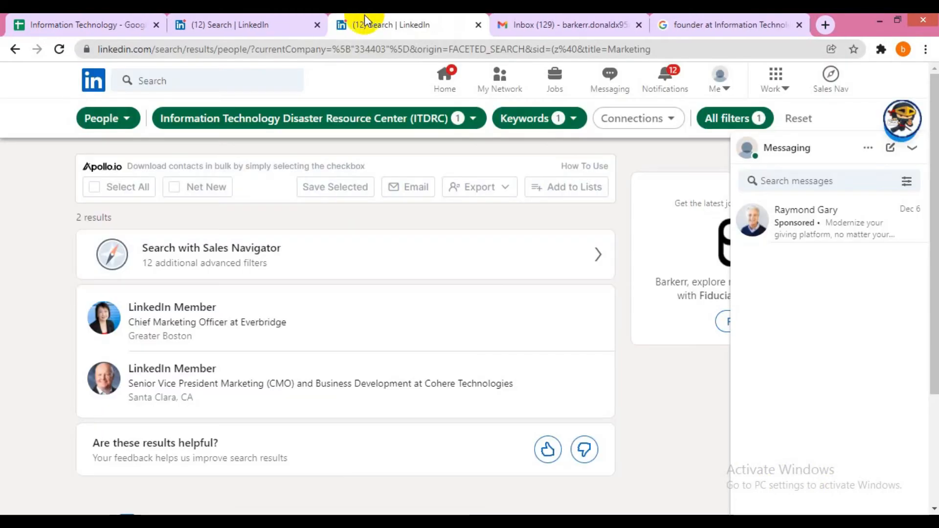
key("ctrl+w")
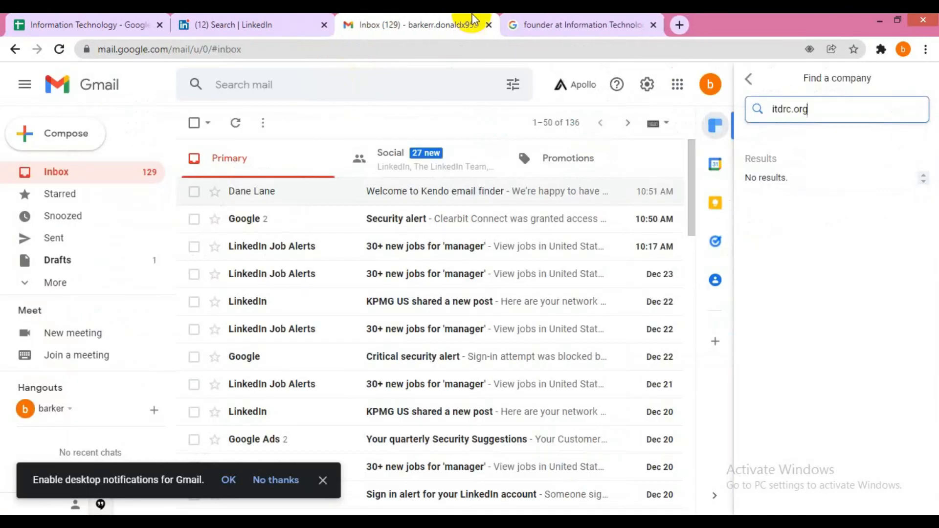
left_click(514, 22)
left_click(237, 22)
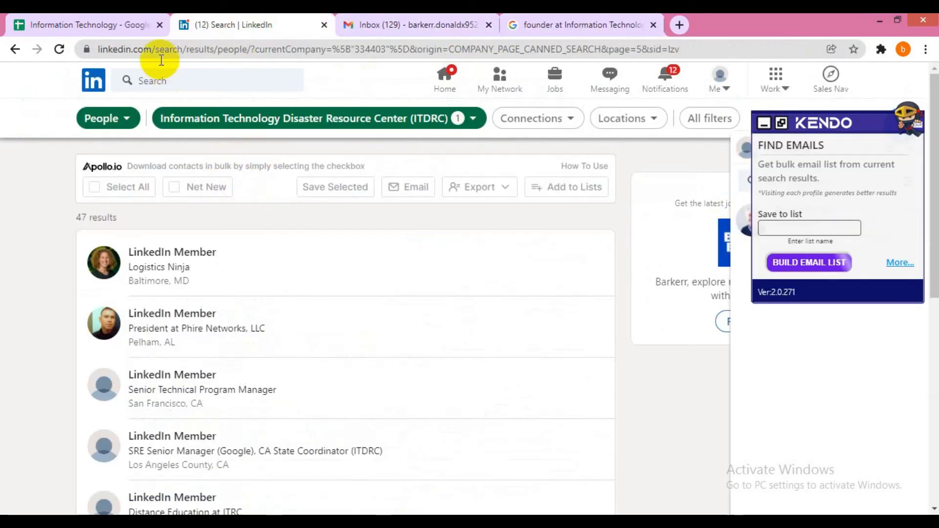
key("ctrl+w")
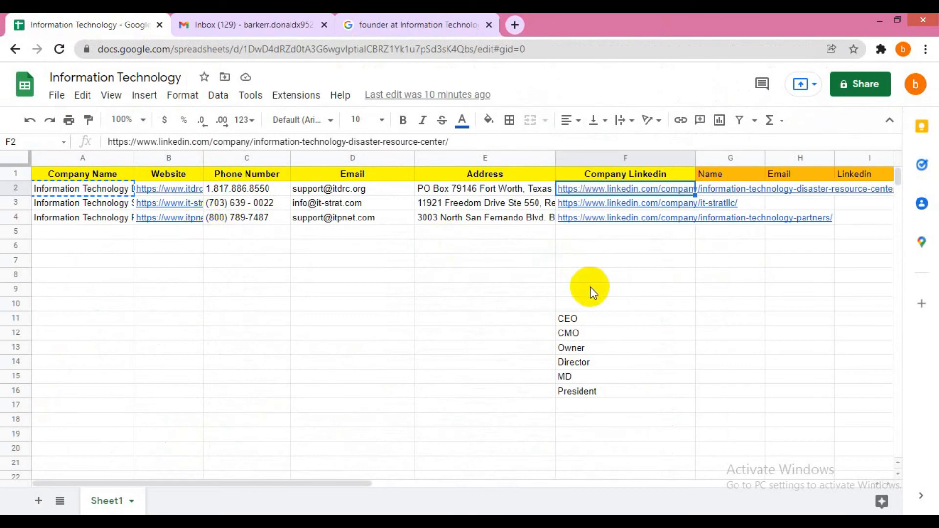
- Enter a Status header in J1 and 'Required person Not Available' in J2 for ITDRC
key("Right")
left_click(16, 188)
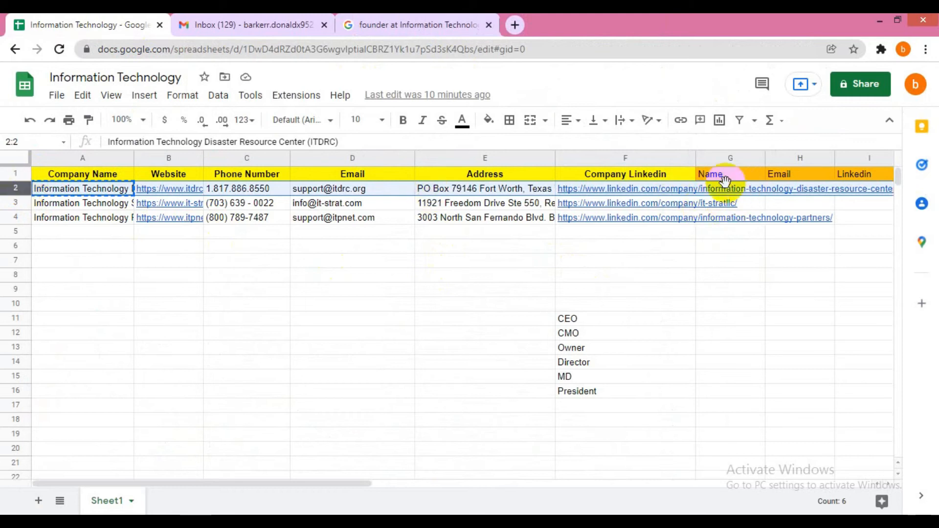
left_click(676, 189)
key("Right")
key("Right")
key("Right")
key("Right")
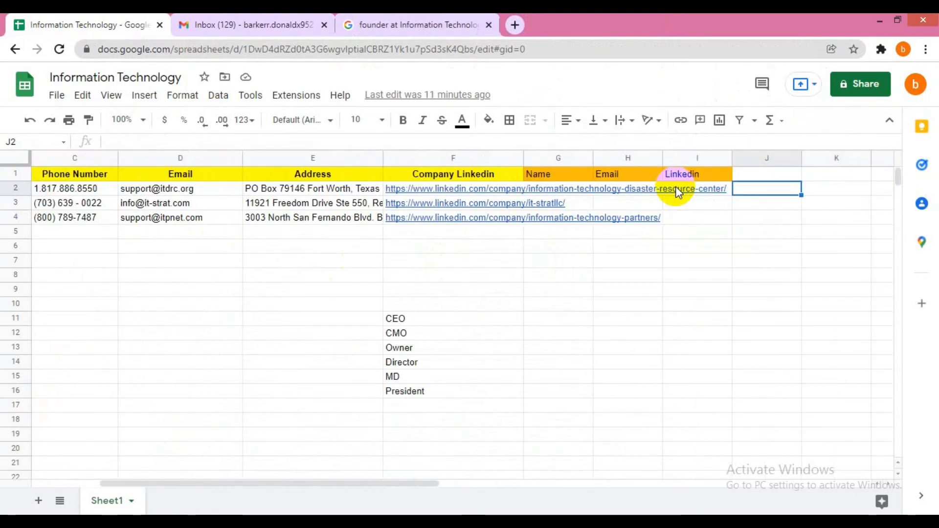
left_click(775, 172)
type("Status")
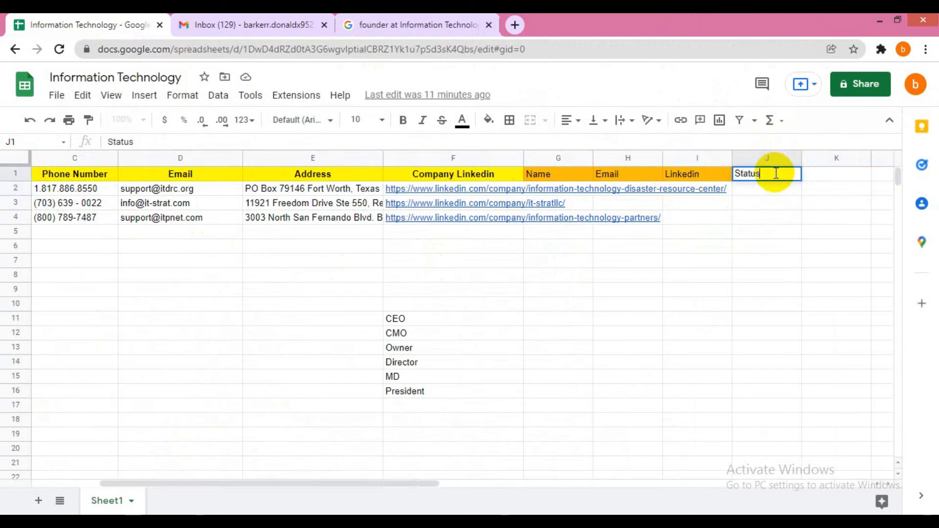
key("Return")
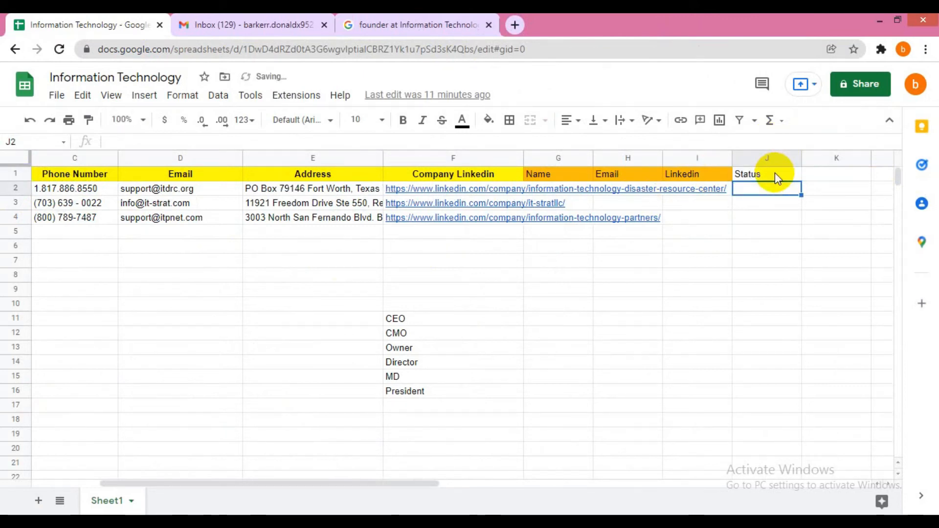
type("Required person No")
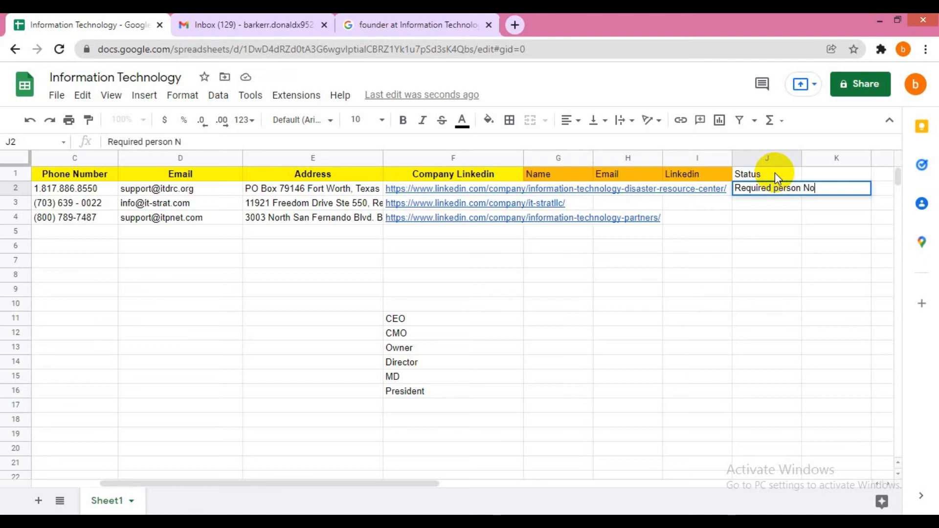
type("t Ava")
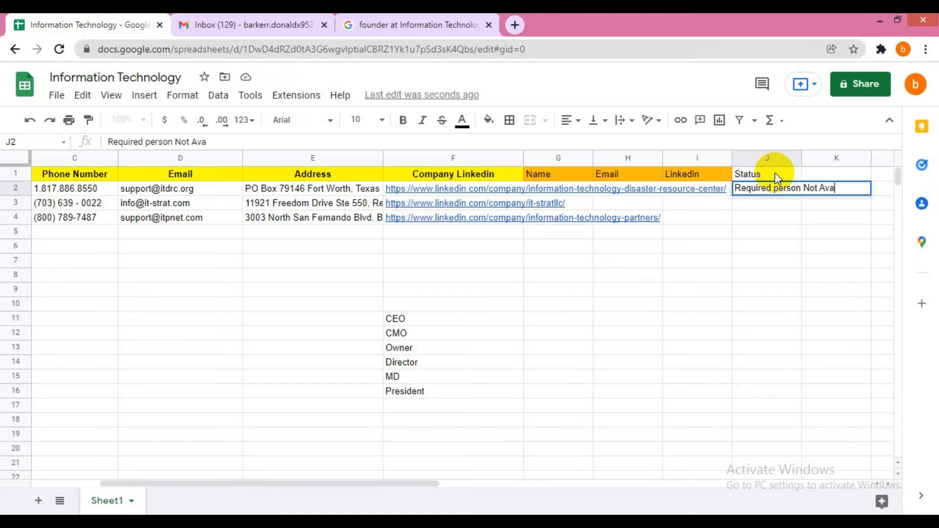
type("ilable")
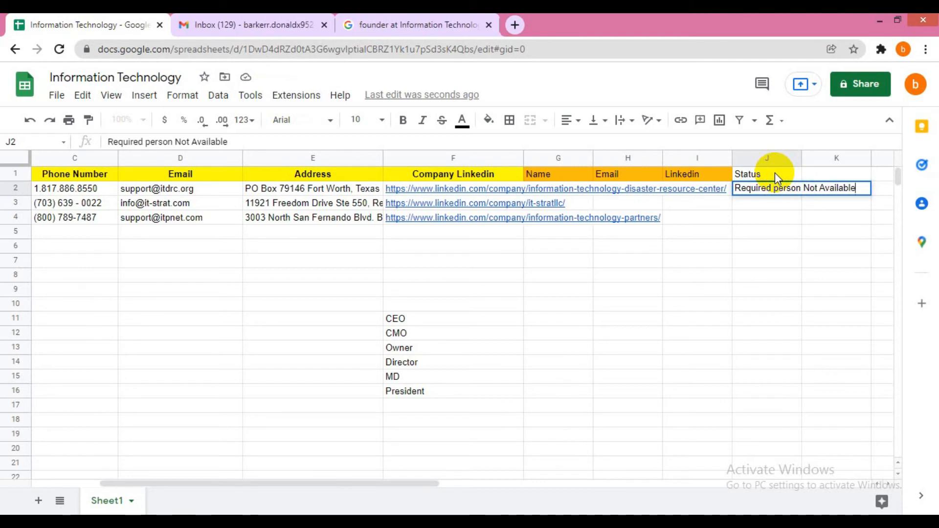
key("Tab")
- Widen column J to fit the note and fill the Status header cell red
left_click_drag(803, 155, 879, 156)
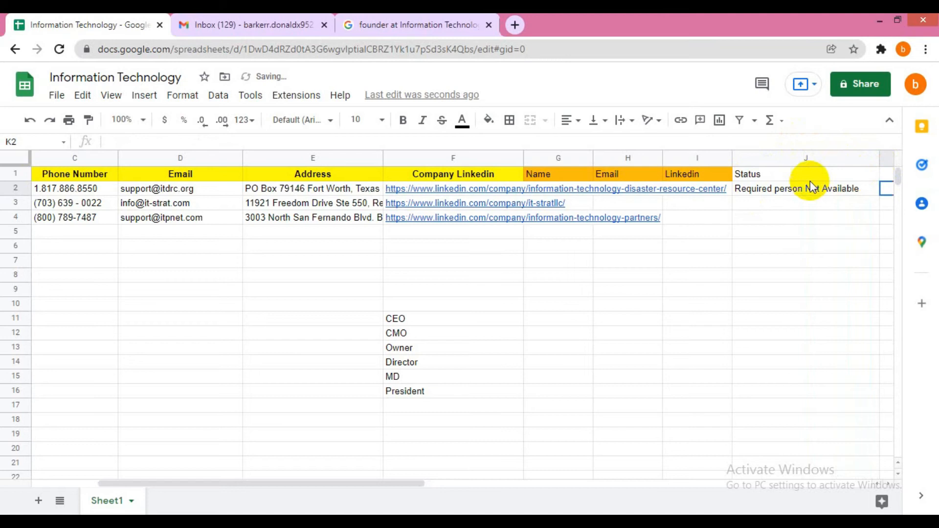
left_click(805, 175)
left_click(488, 120)
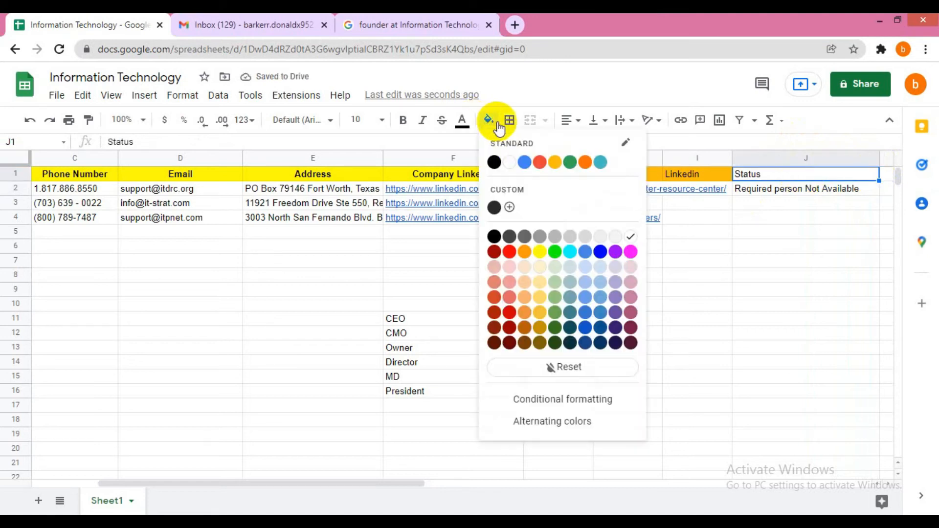
left_click(540, 162)
left_click(724, 204)
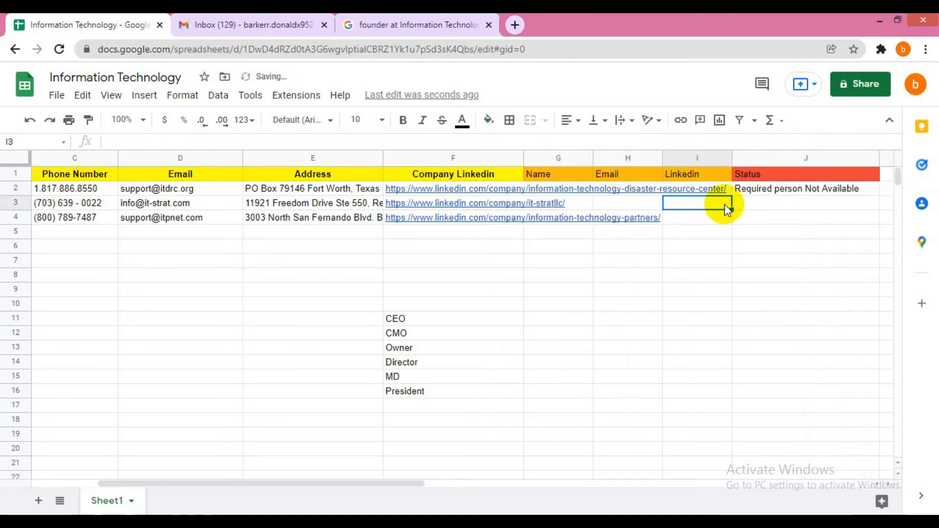
key("Left")
key("Left")
key("Left")
key("Left")
key("Left")
key("Left")
key("Left")
key("Left")
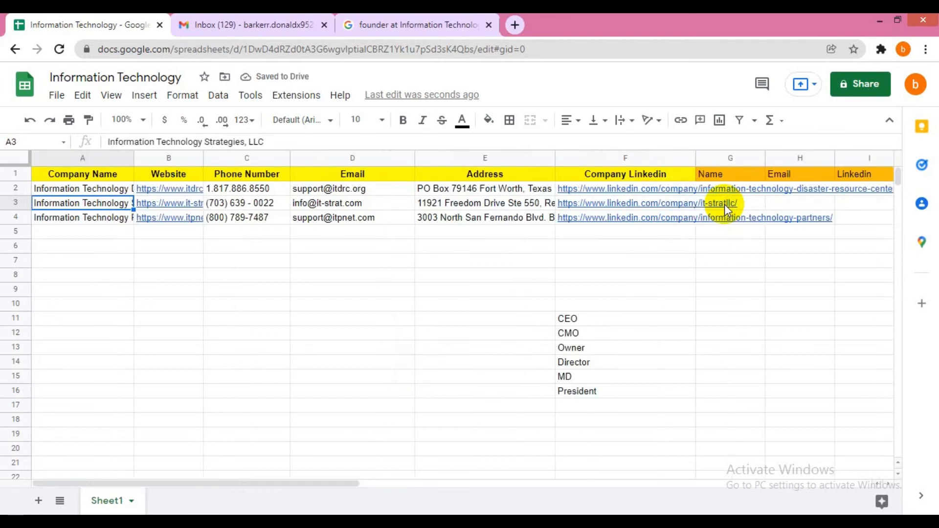
key("Right")
key("Right")
key("Right")
key("Right")
key("Right")
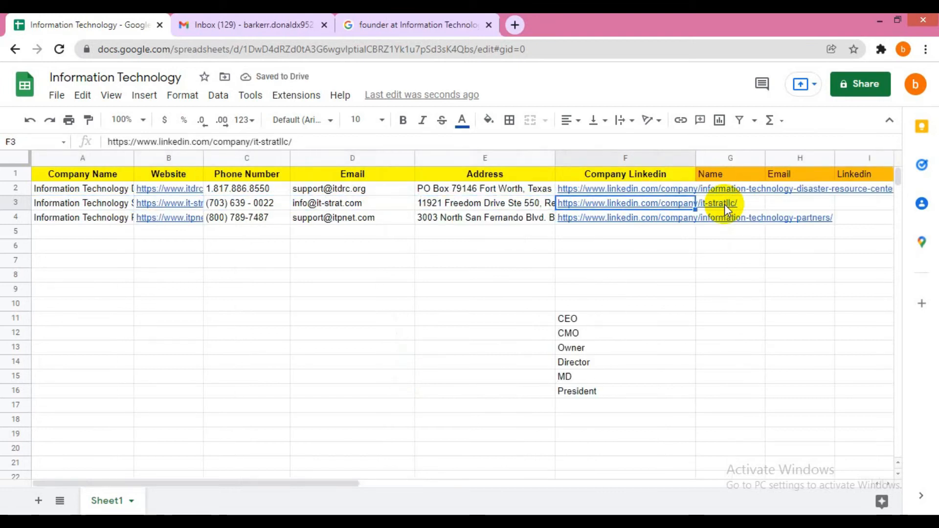
- Open Information Technology Strategies, LLC's LinkedIn page from F3 and list its 40 employees
left_click(623, 225)
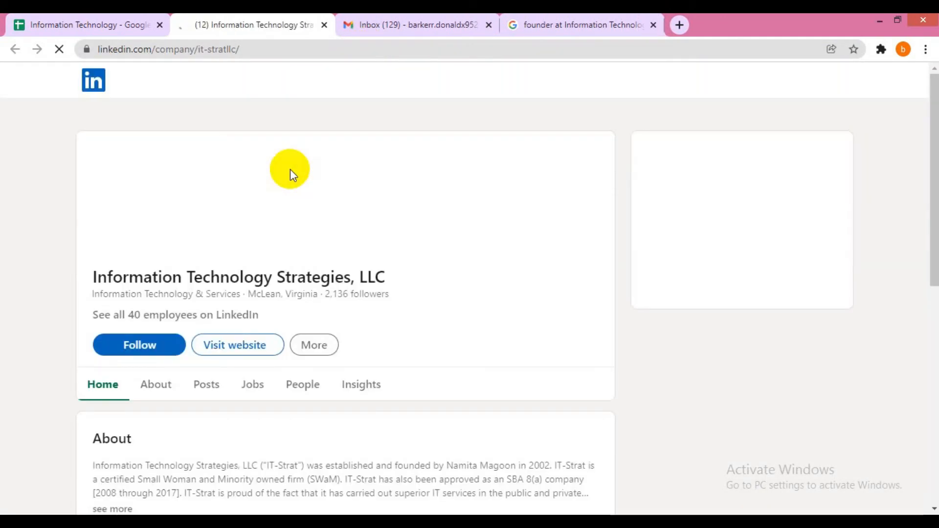
left_click(155, 315)
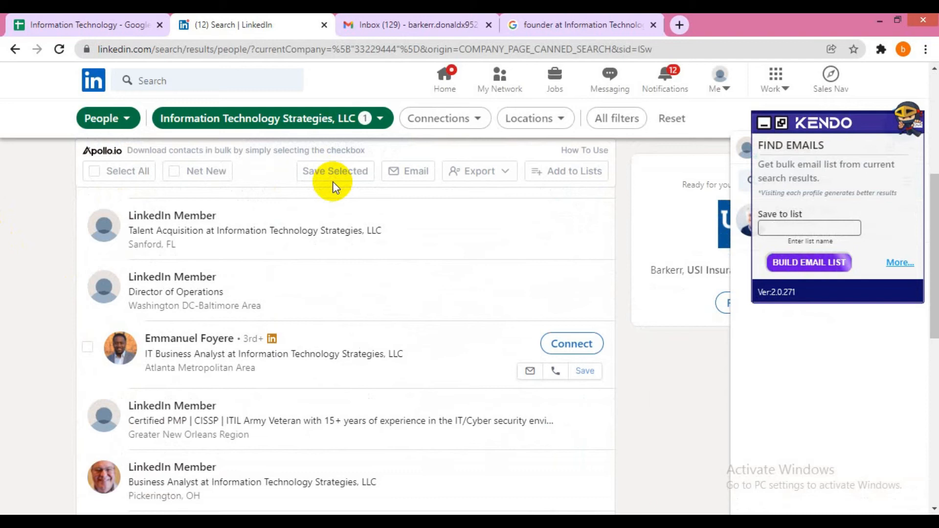
scroll(332, 181, "up", 4)
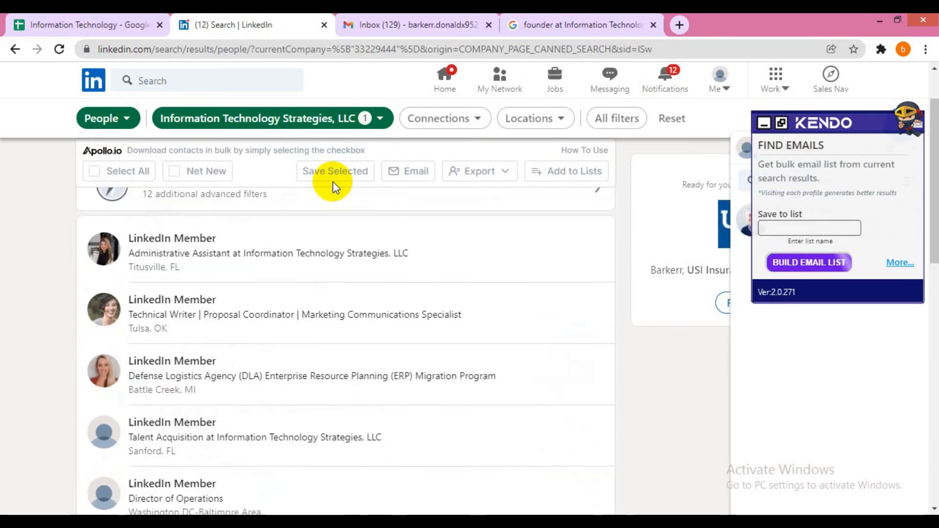
left_click(617, 118)
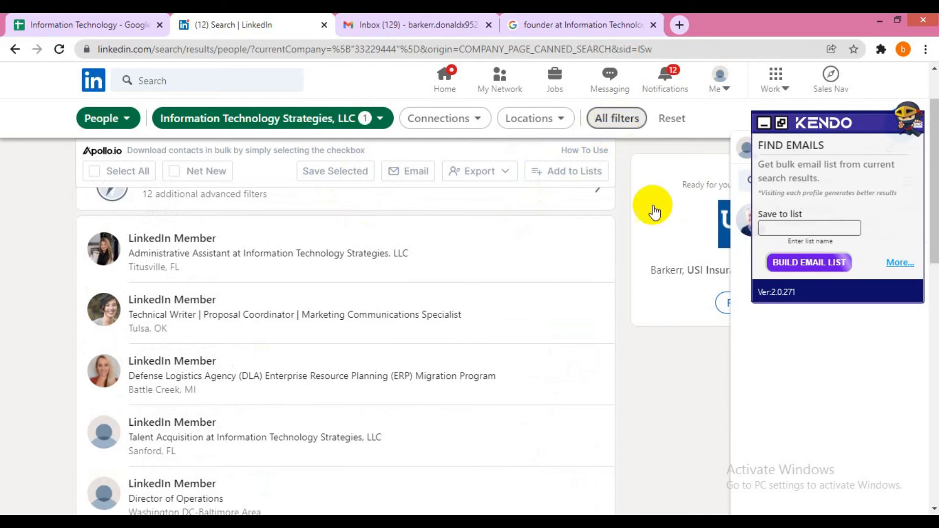
scroll(695, 343, "down", 5)
scroll(697, 347, "down", 4)
left_click(597, 430)
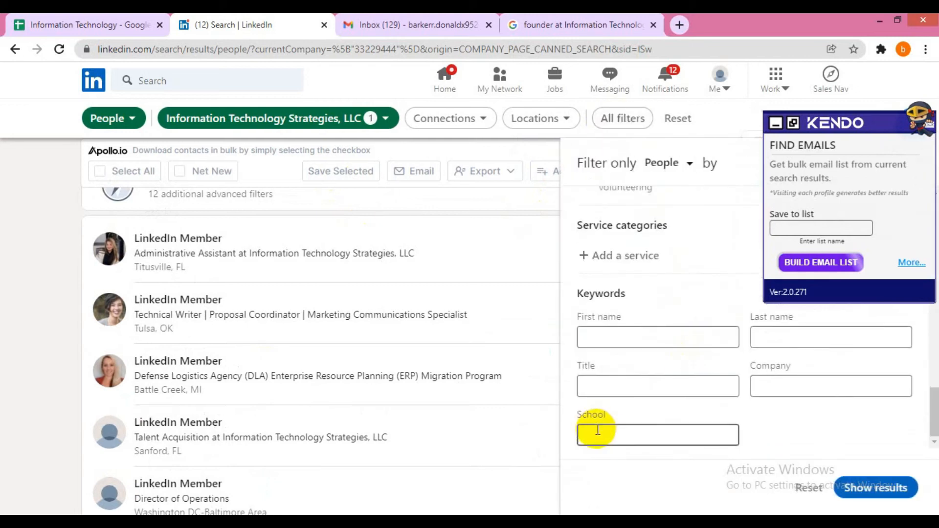
left_click(614, 387)
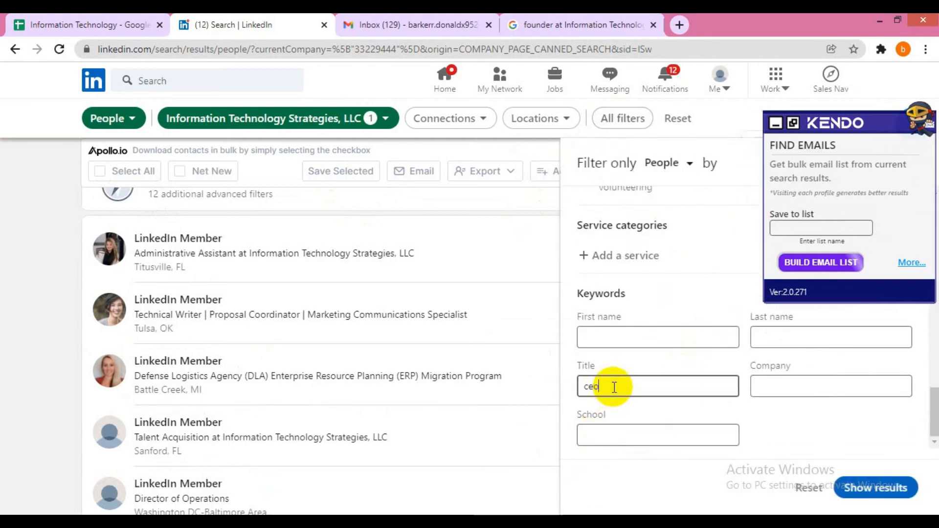
left_click(845, 480)
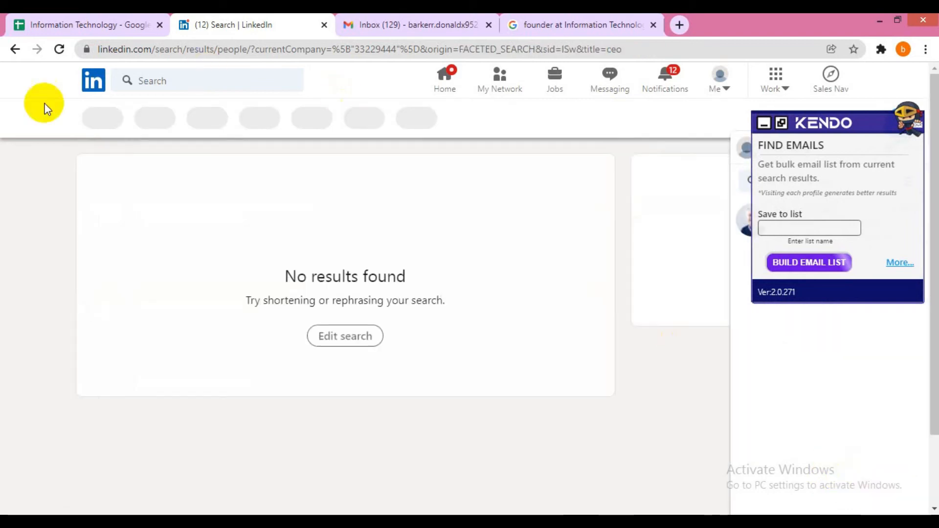
left_click(447, 118)
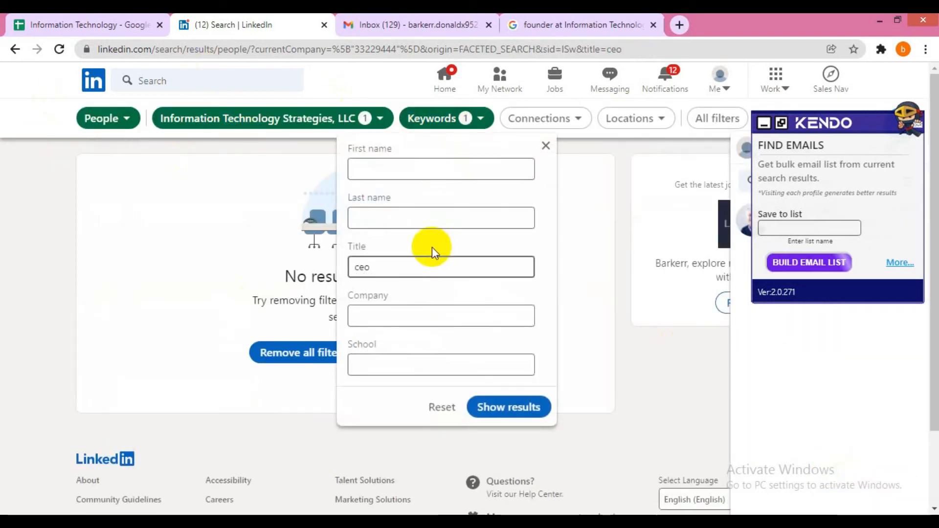
double_click(413, 264)
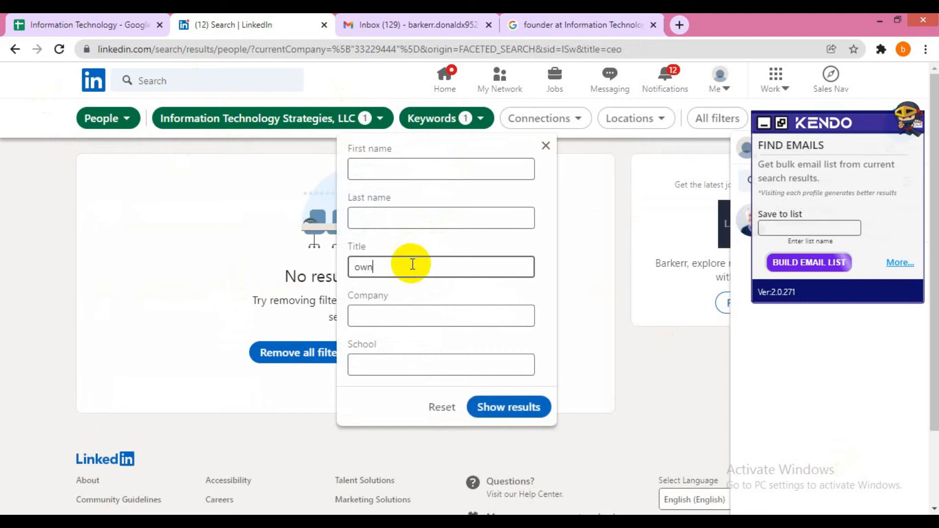
type("owner")
left_click(508, 407)
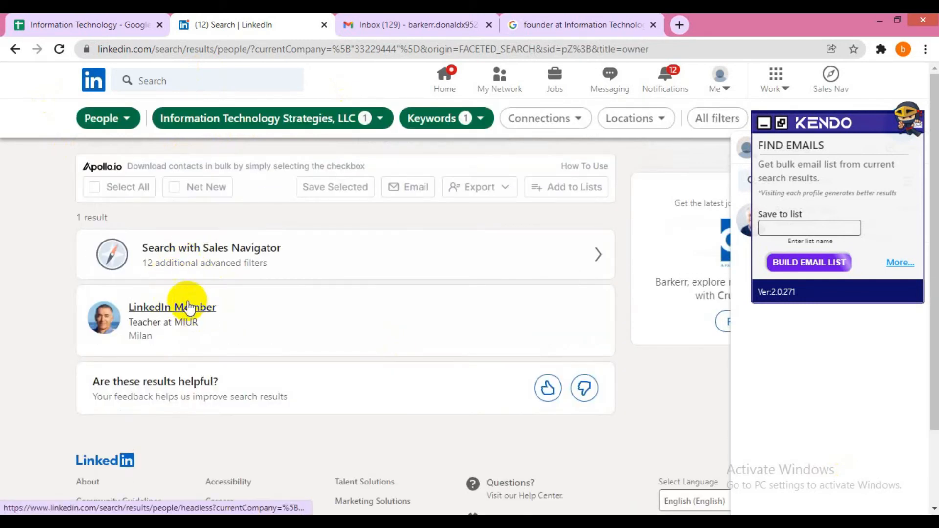
left_click(419, 118)
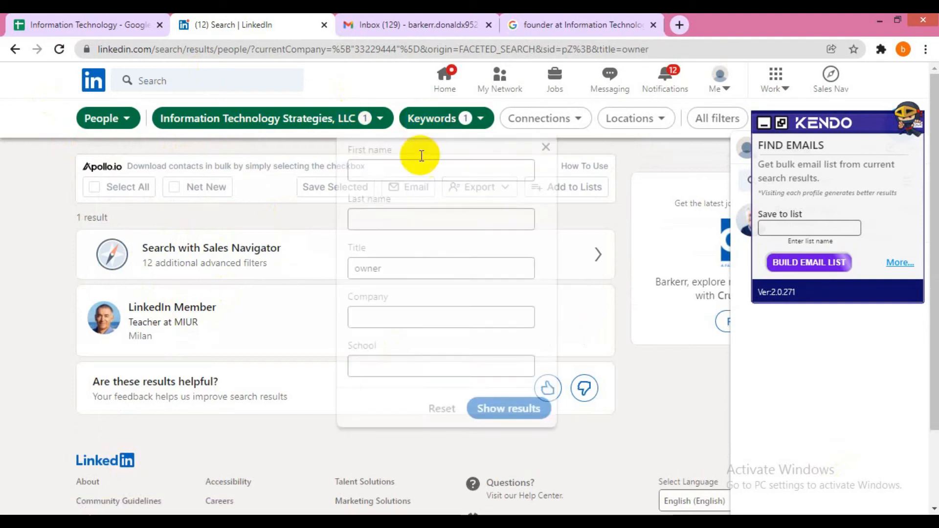
left_click(407, 267)
double_click(407, 266)
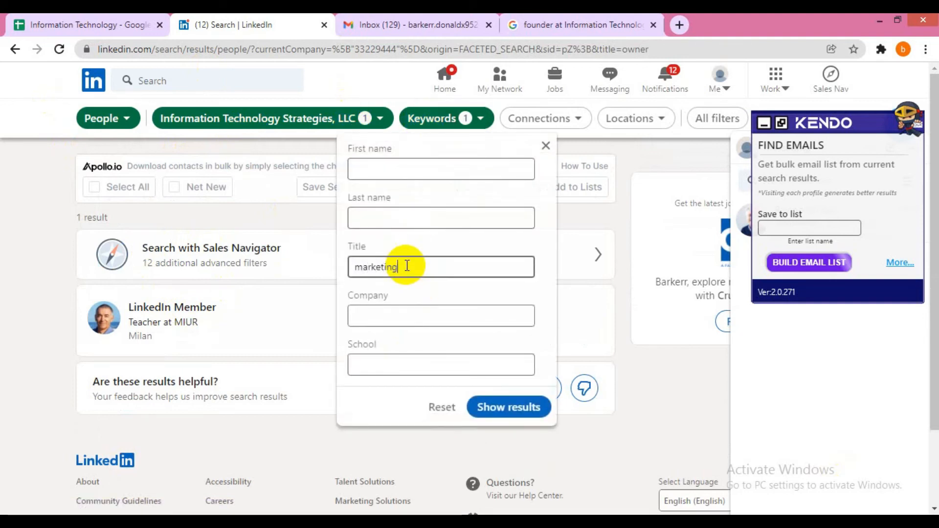
left_click(499, 406)
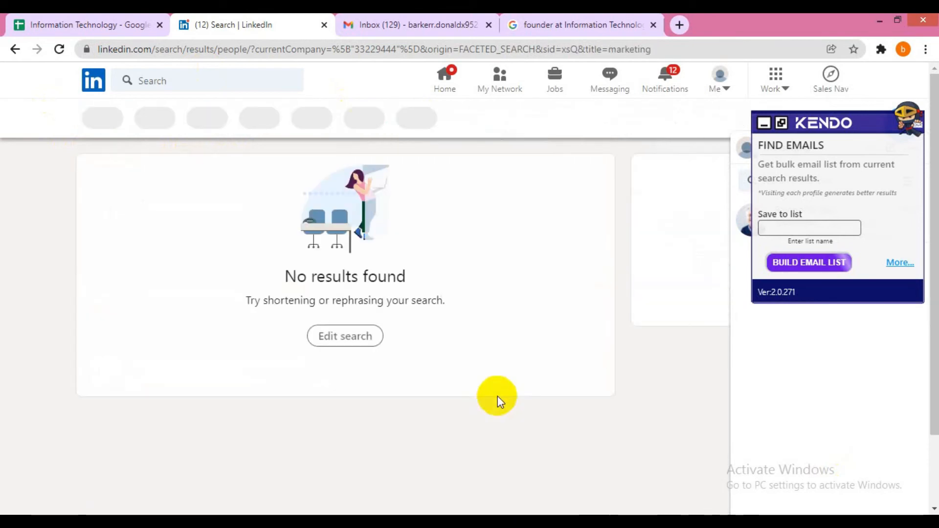
left_click(441, 119)
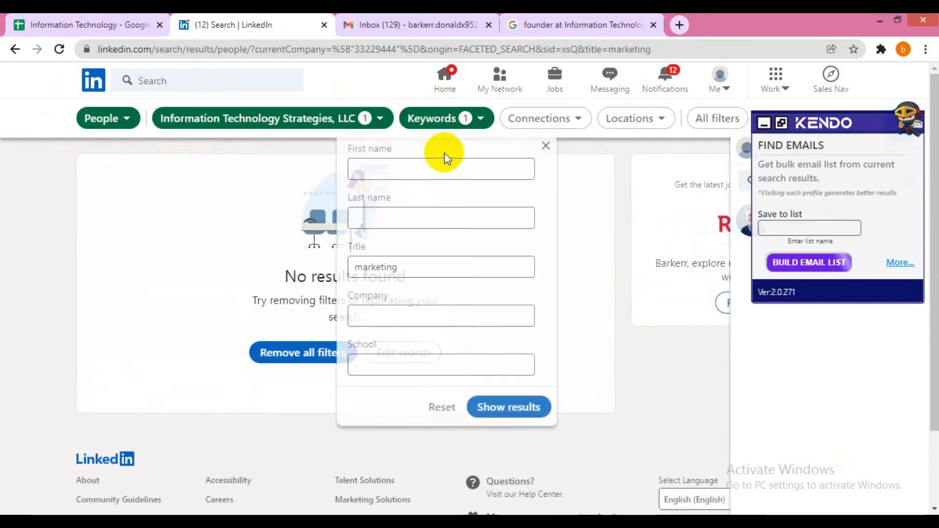
double_click(407, 268)
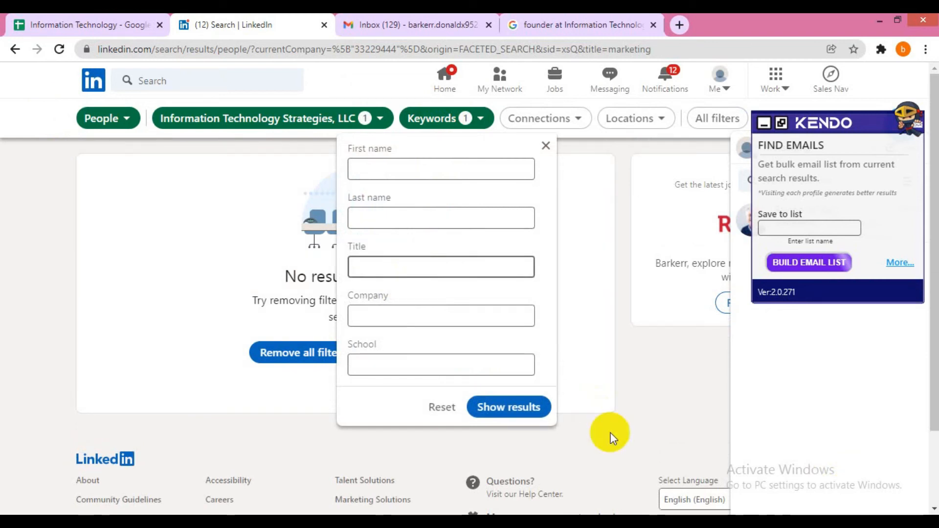
left_click(505, 411)
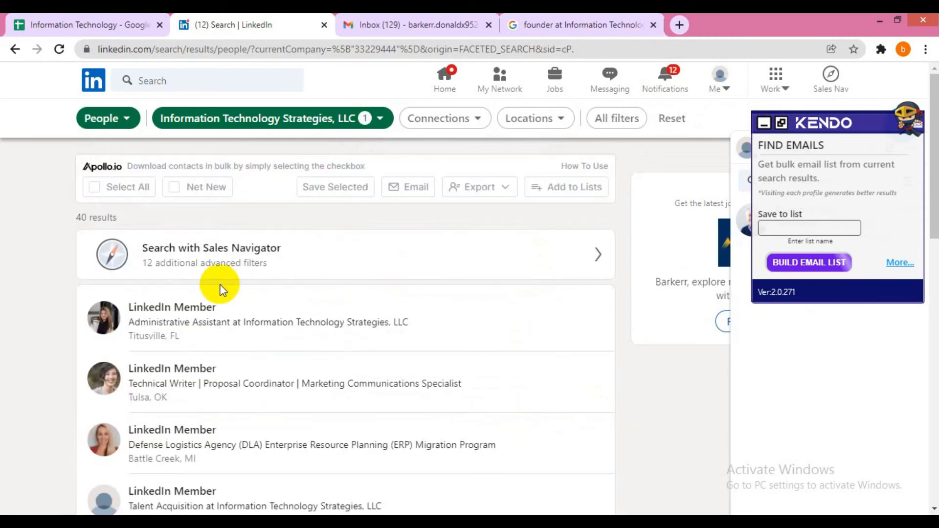
- Search Google for the first result's headline and location to find the administrative assistant's profile
left_click_drag(181, 337, 128, 308)
right_click(142, 317)
left_click(183, 356)
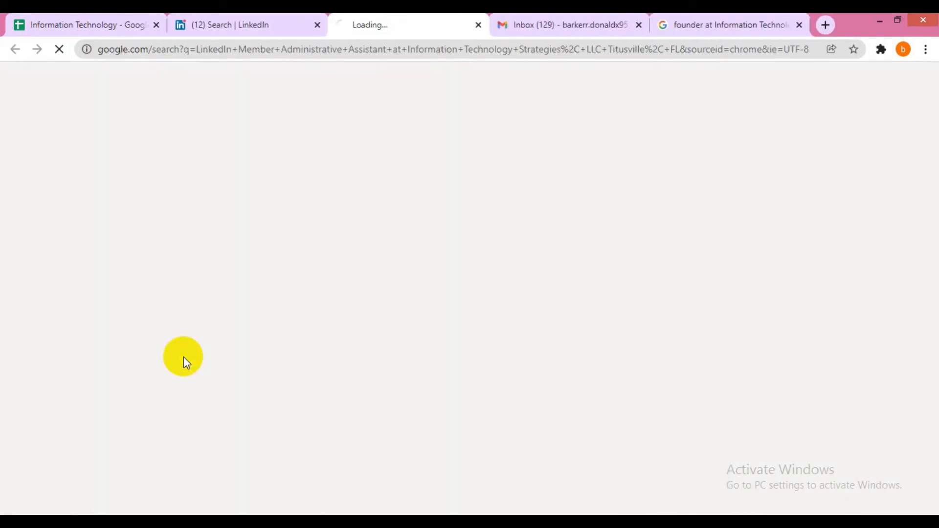
scroll(270, 239, "down", 4)
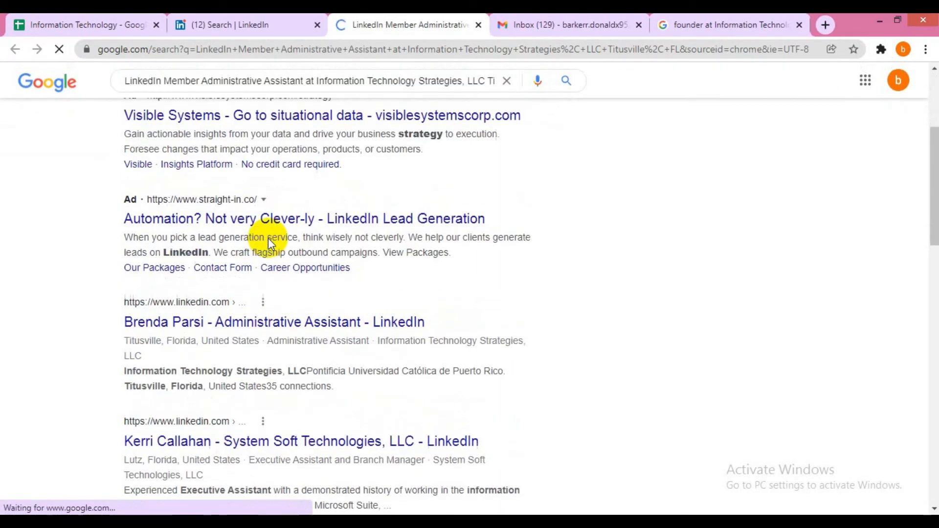
scroll(254, 243, "down", 1)
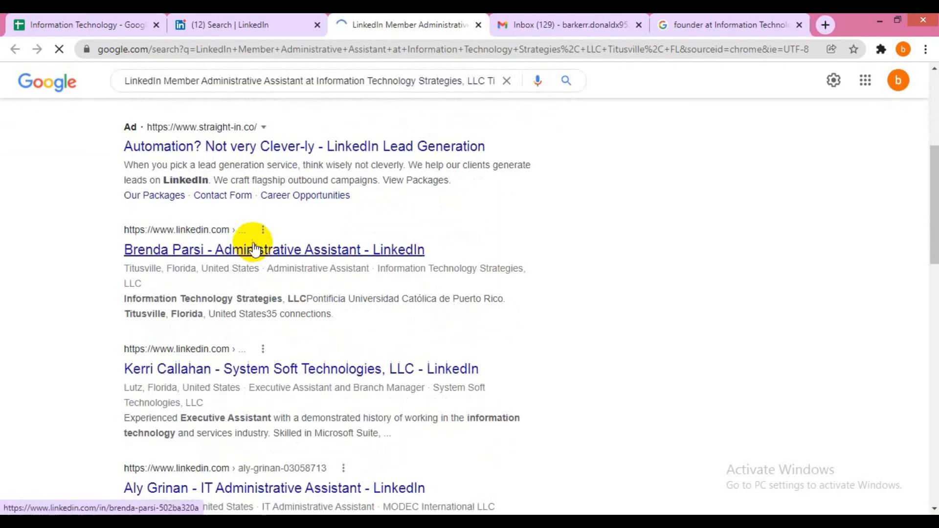
left_click(191, 250)
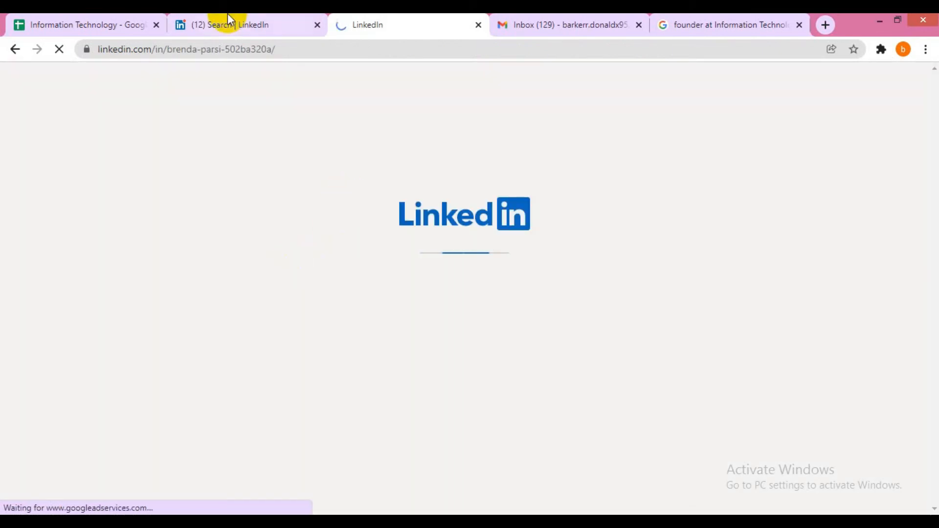
- Open another employee's profile from the company people search in a background tab
left_click(227, 15)
scroll(289, 247, "down", 3)
scroll(324, 381, "down", 2)
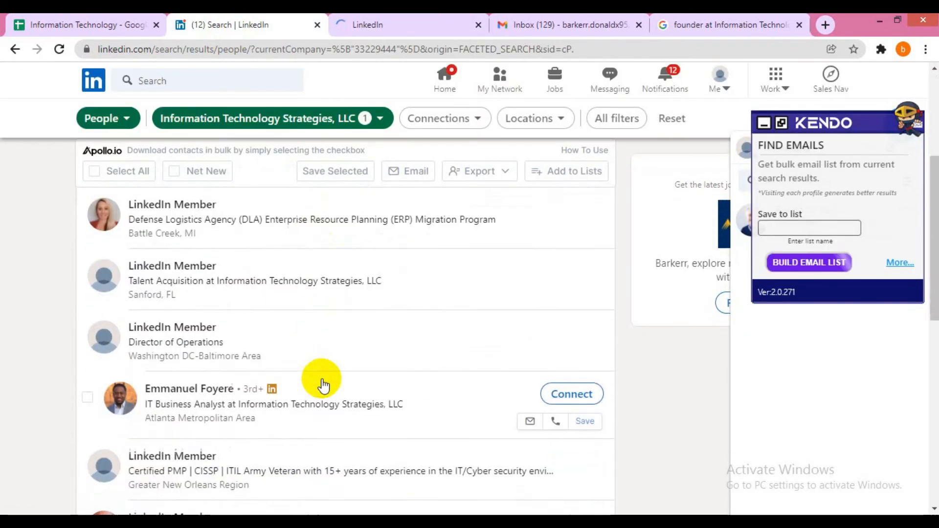
scroll(323, 387, "down", 1)
middle_click(191, 336)
left_click(372, 25)
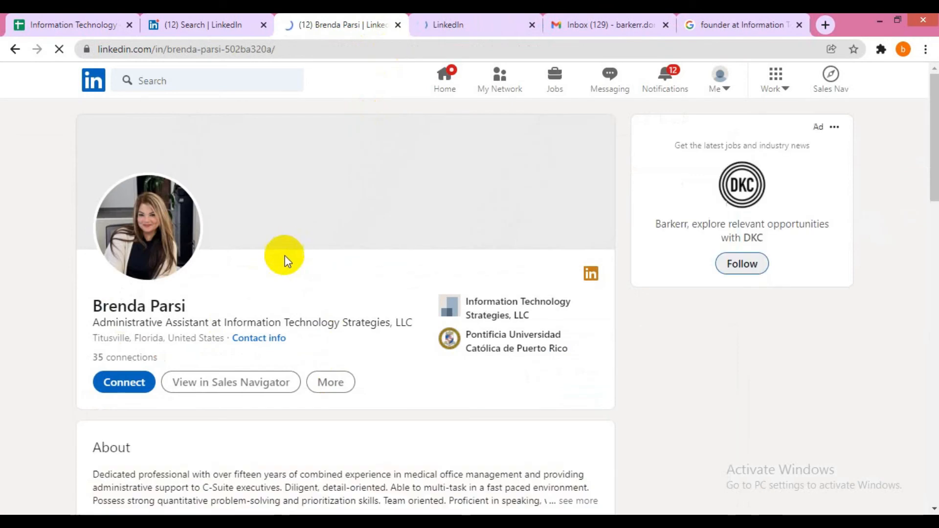
- Check her Administrative Assistant role under Experience and select her full name to copy
scroll(285, 255, "down", 10)
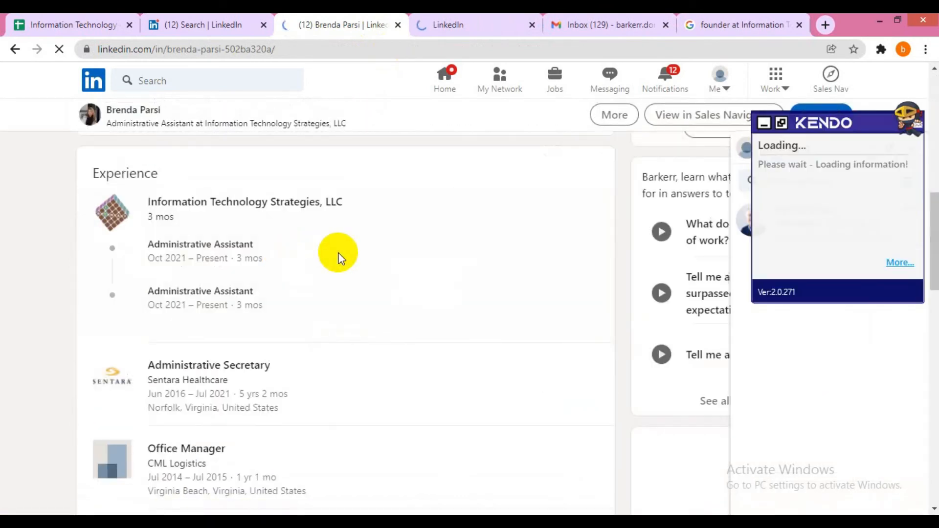
left_click_drag(147, 244, 248, 245)
left_click(188, 256)
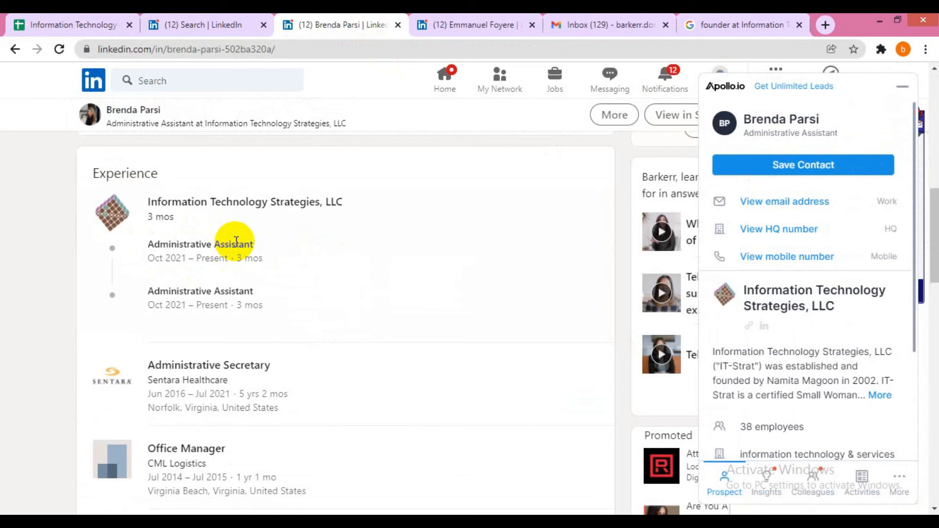
scroll(237, 247, "up", 10)
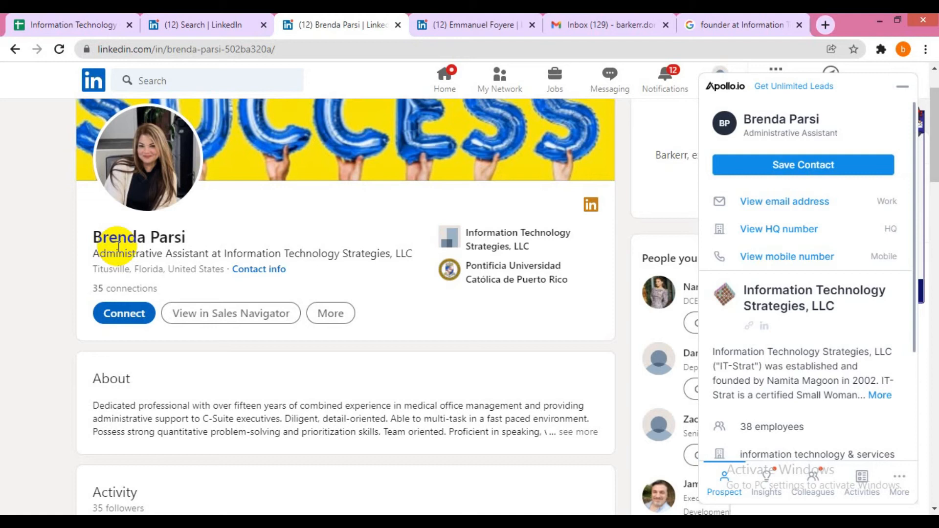
left_click_drag(97, 240, 189, 243)
key("ctrl+c")
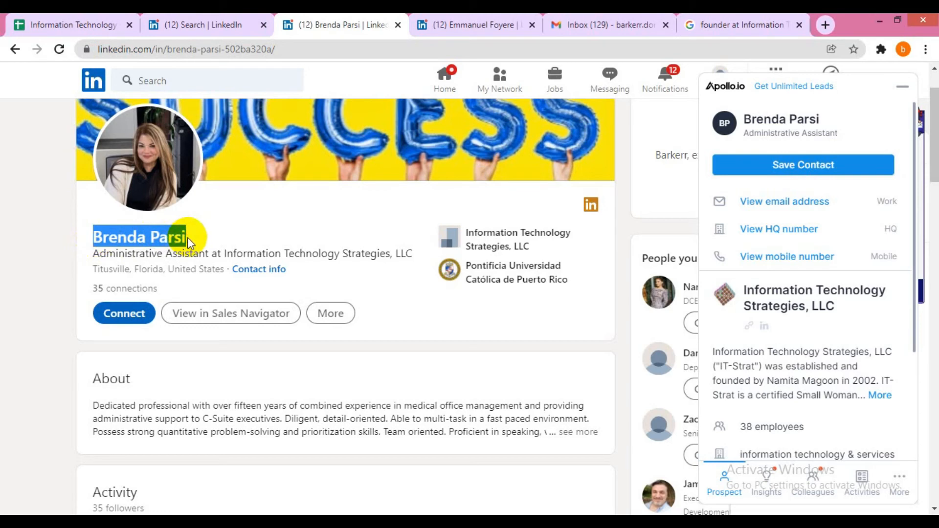
left_click(596, 22)
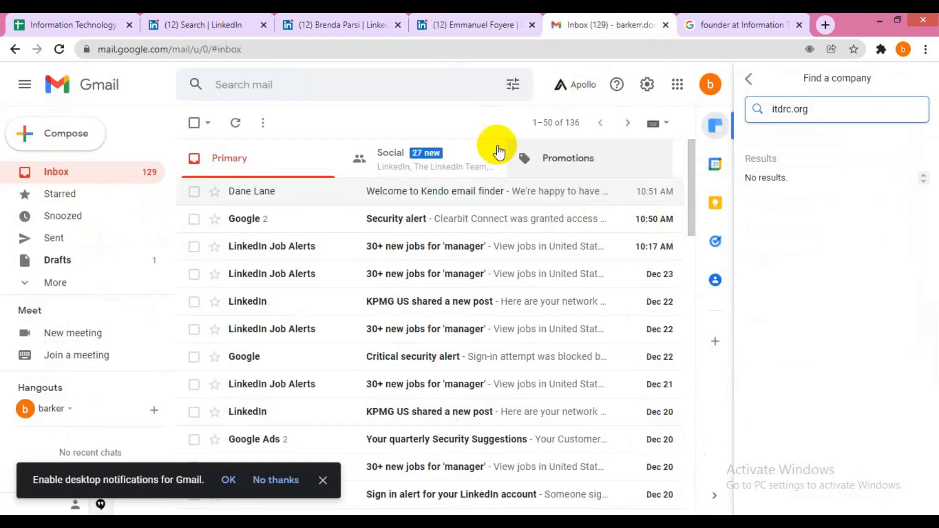
- Start a new Gmail message with the contact's name pasted as the recipient
left_click(73, 140)
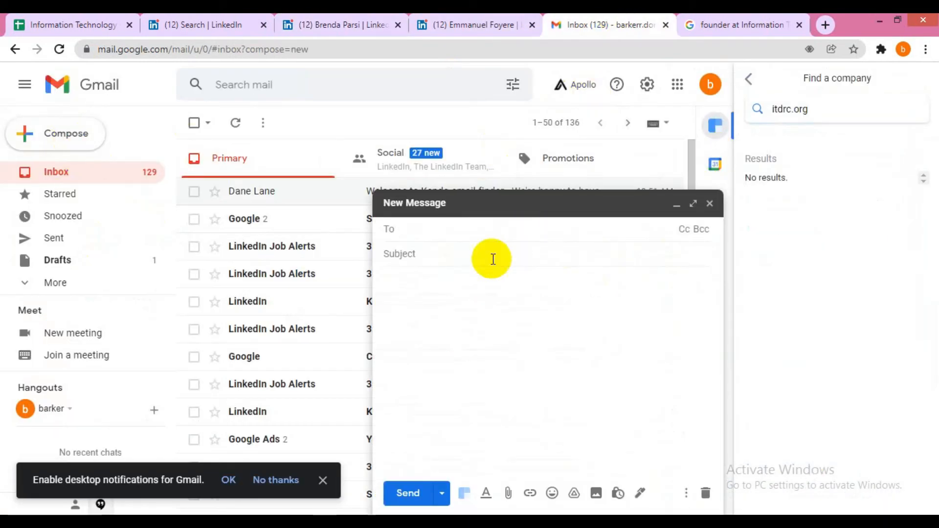
key("ctrl+v")
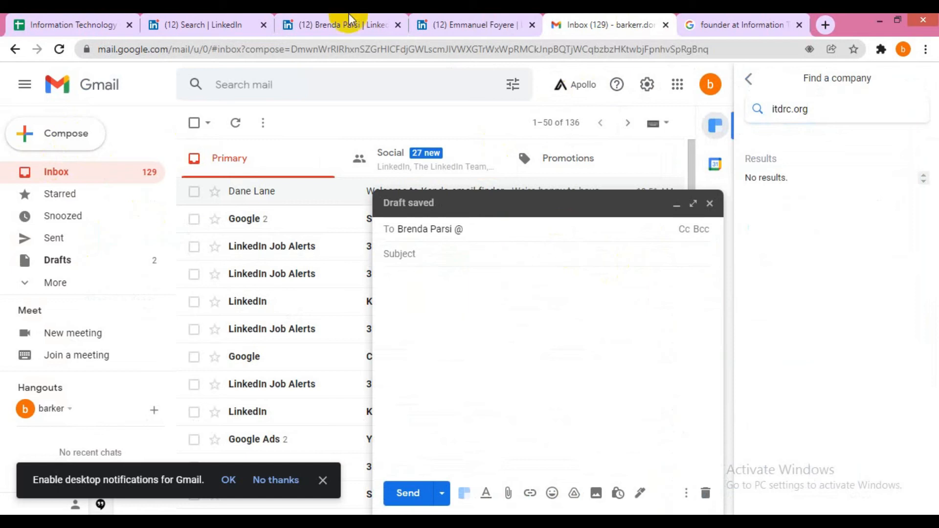
left_click(195, 24)
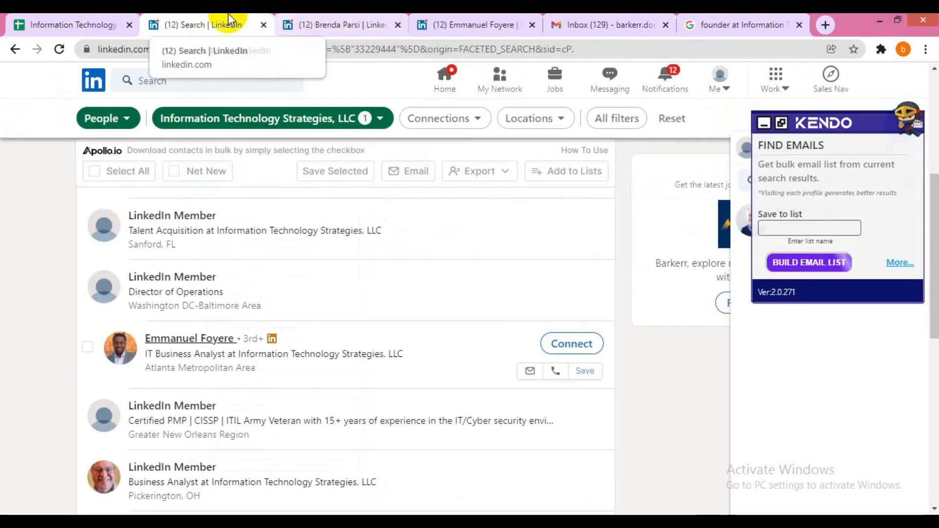
left_click(117, 15)
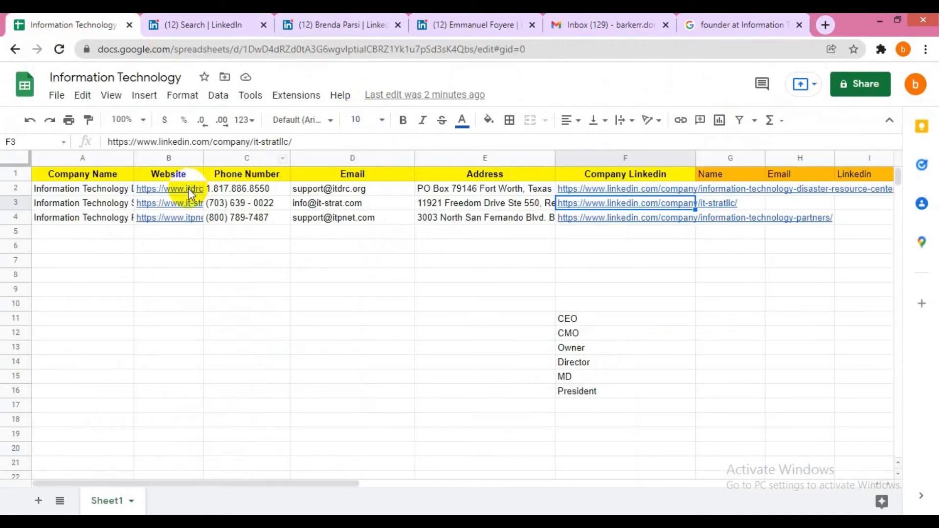
- Copy the it-strat.com domain from the company website in B3 and paste it after the name
left_click(175, 201)
left_click(207, 224)
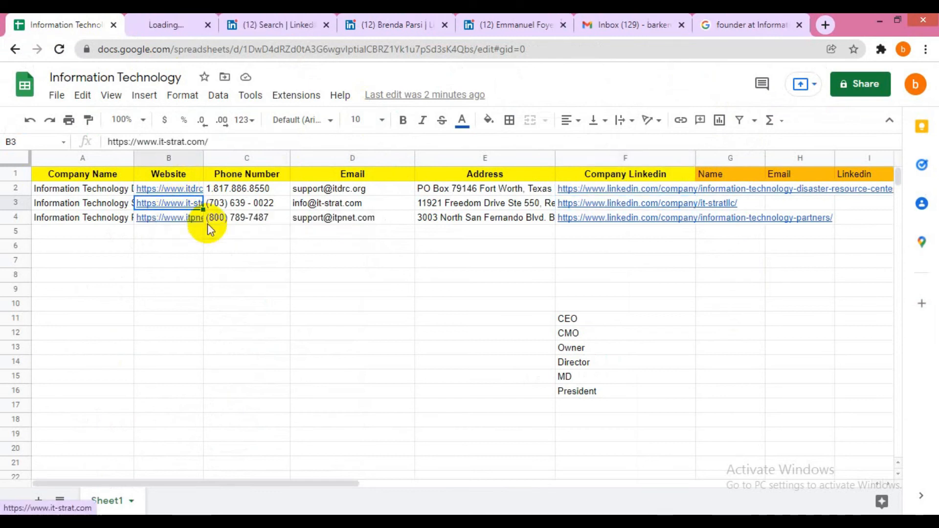
left_click(179, 30)
left_click(172, 48)
double_click(174, 49)
key("ctrl+shift+Left")
key("ctrl+c")
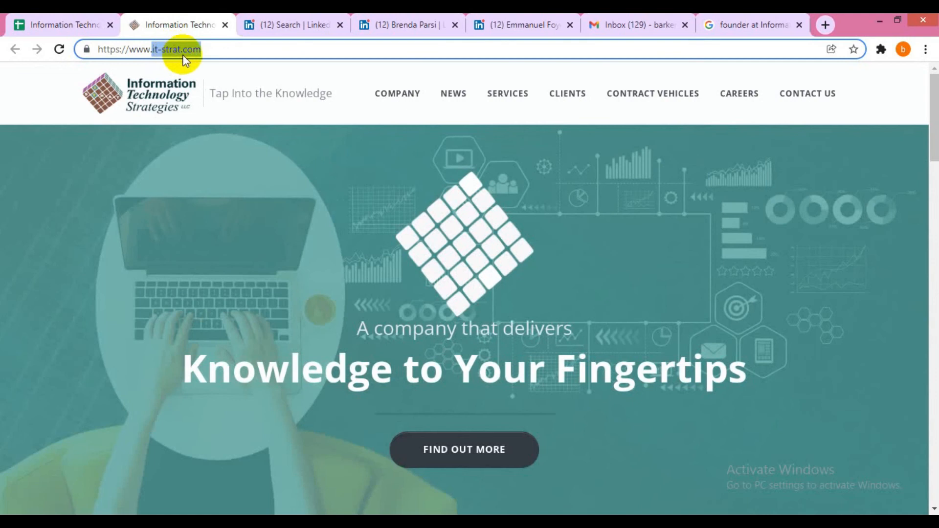
left_click(17, 25)
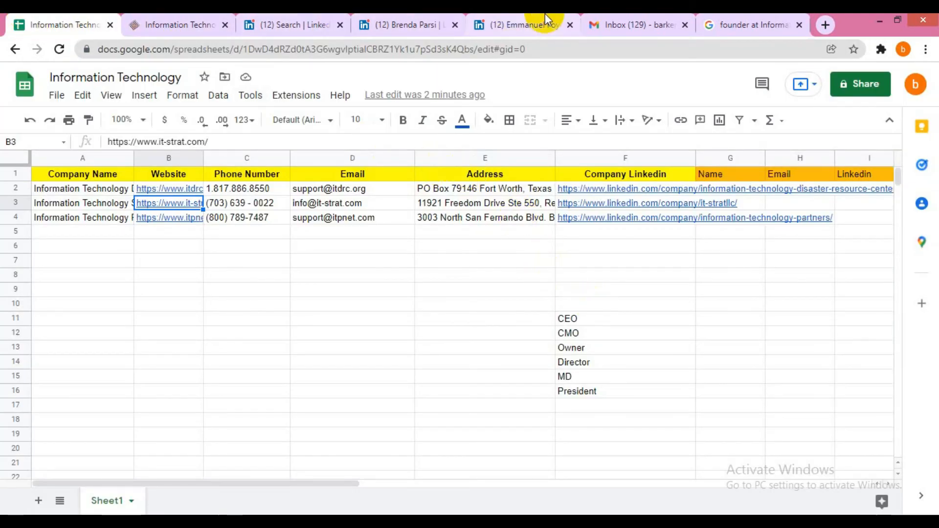
left_click(617, 25)
key("ctrl+v")
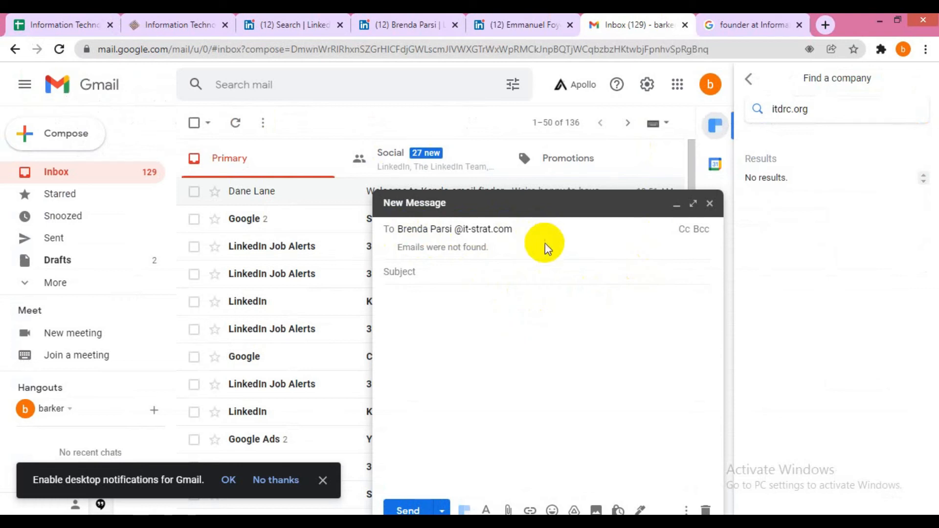
- Search Clearbit's company finder for it-strat.com and pick Information Technology Strategies
left_click(776, 118)
double_click(779, 113)
left_click(747, 77)
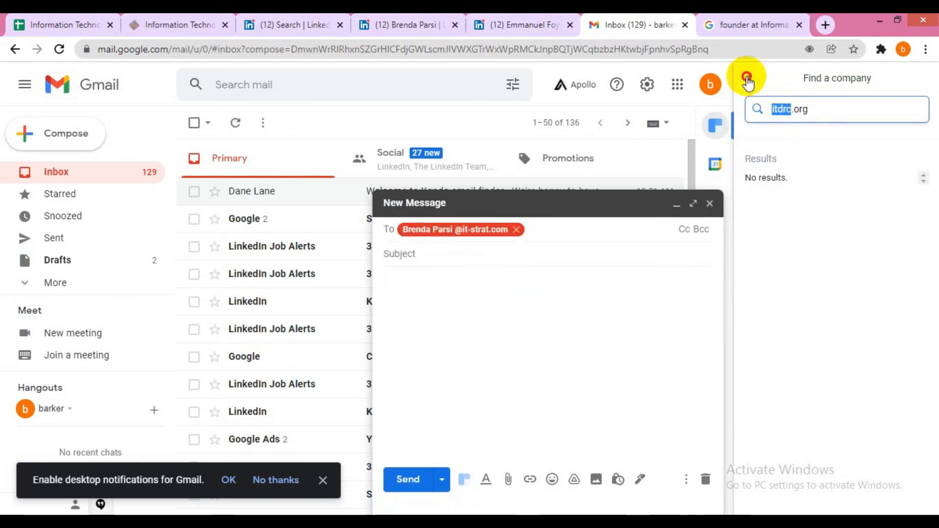
left_click(805, 152)
key("ctrl+v")
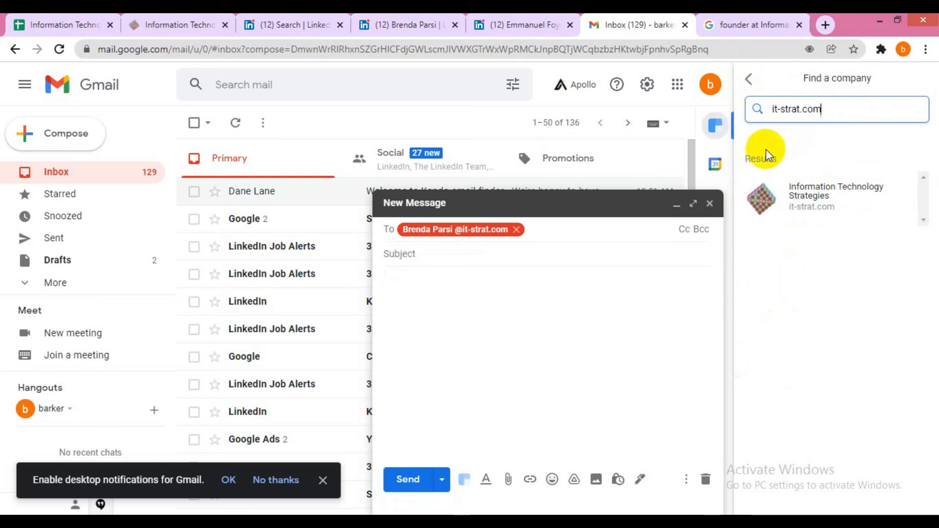
left_click(808, 211)
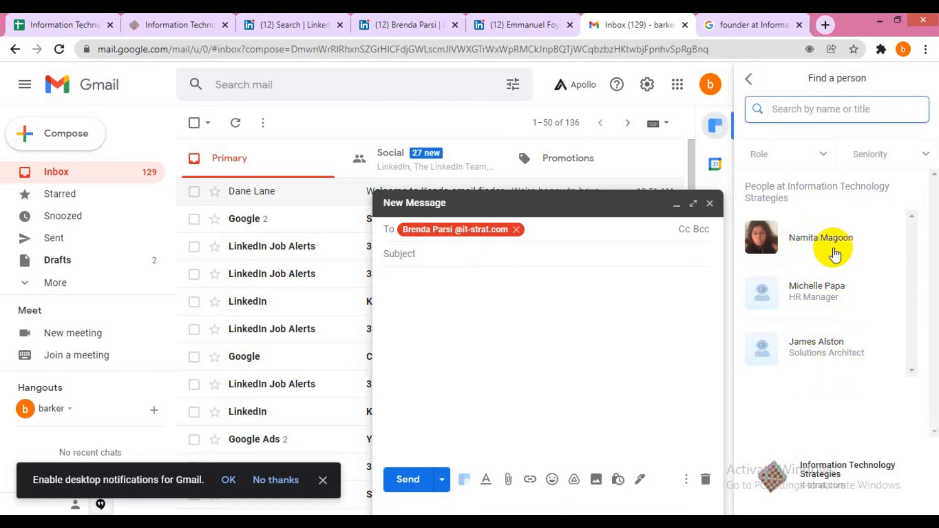
- Open the HR Manager's contact card and her LinkedIn profile
left_click(824, 304)
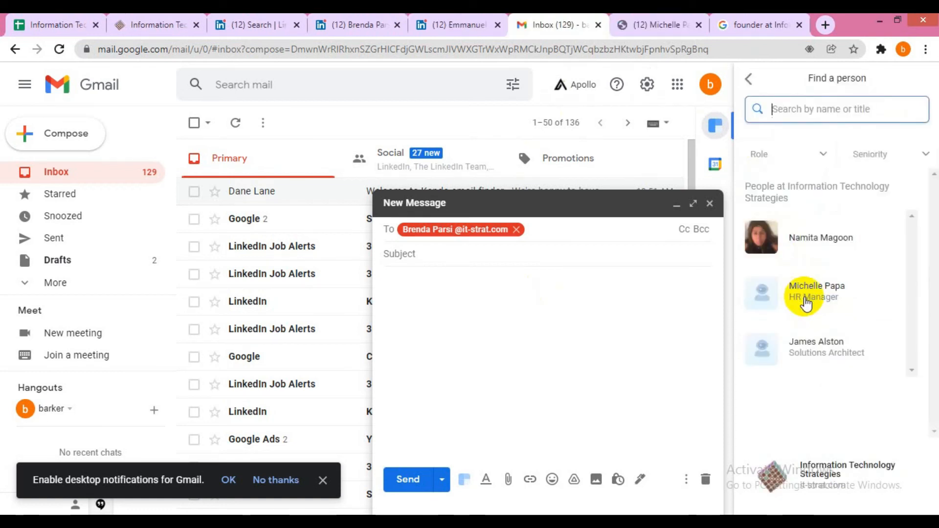
left_click(805, 301)
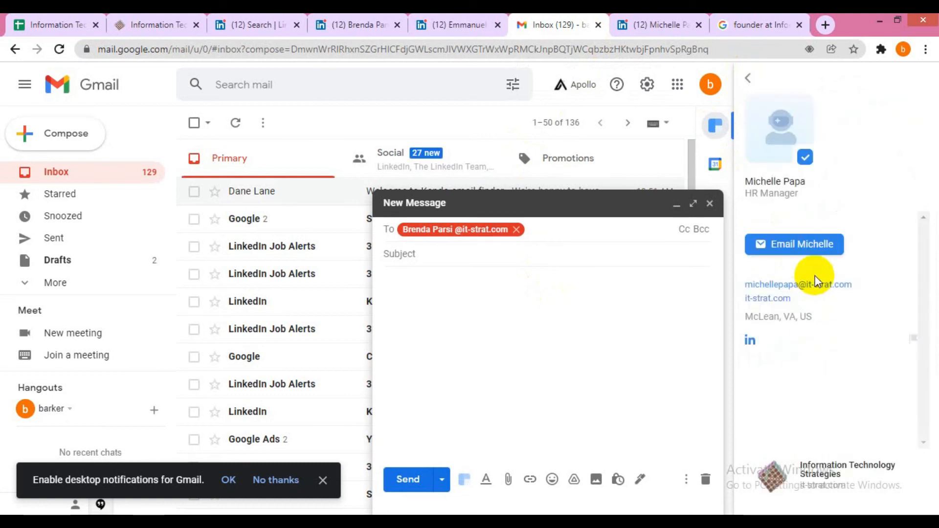
left_click(751, 342)
left_click(662, 24)
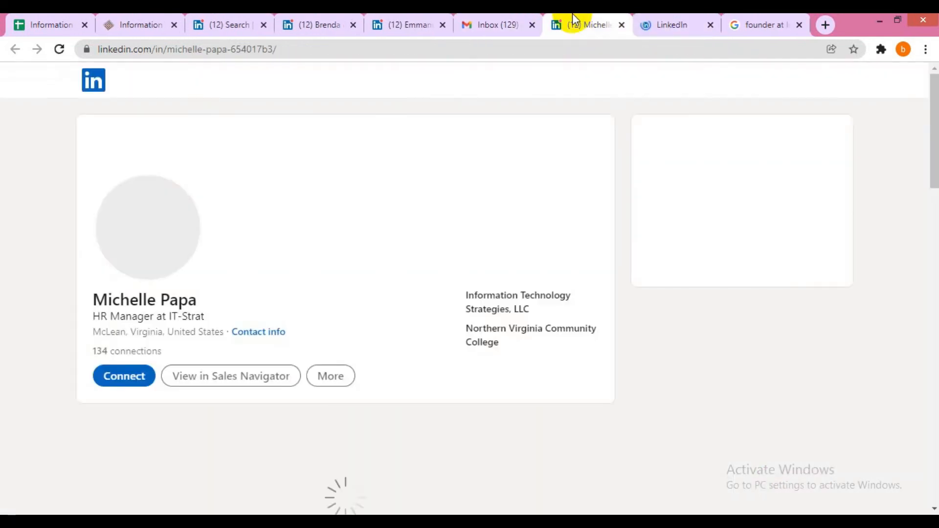
- Confirm the HR Manager's role since Dec 2014, then select her name in the Clearbit card
left_click(621, 24)
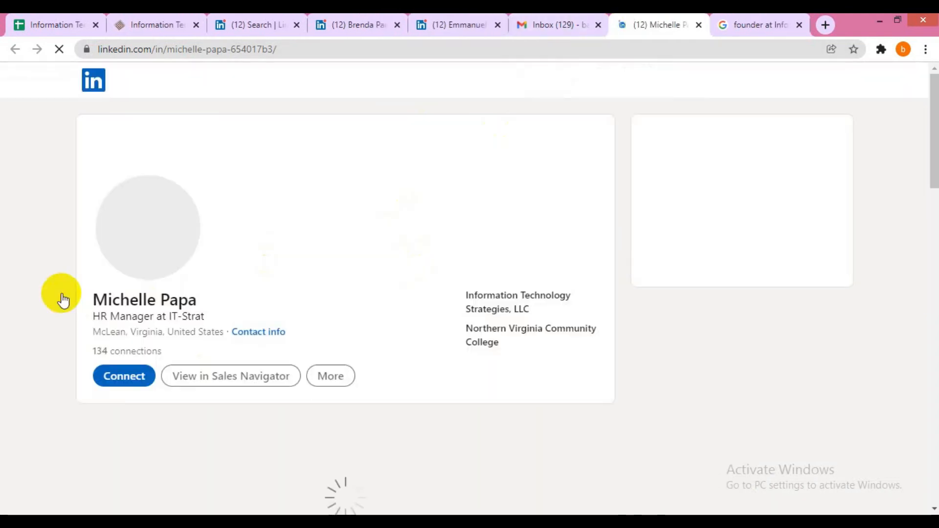
scroll(101, 286, "down", 5)
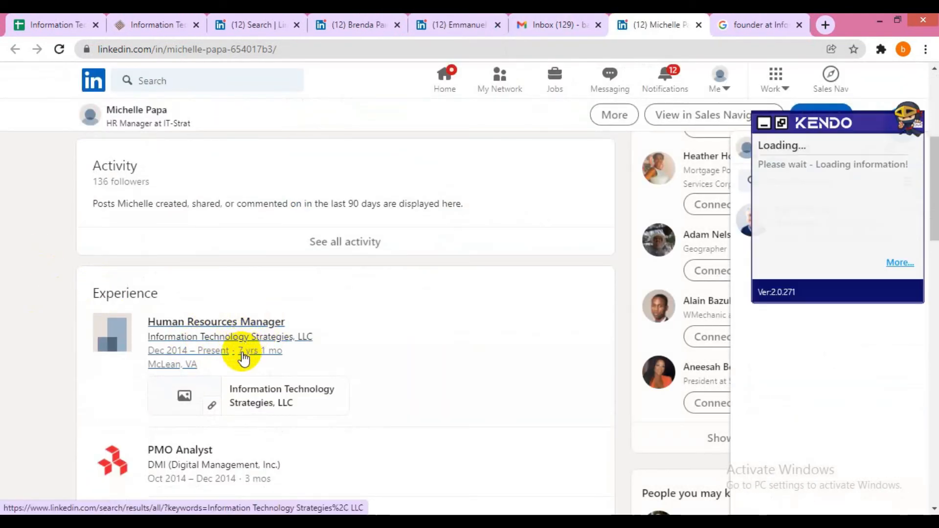
scroll(176, 319, "up", 3)
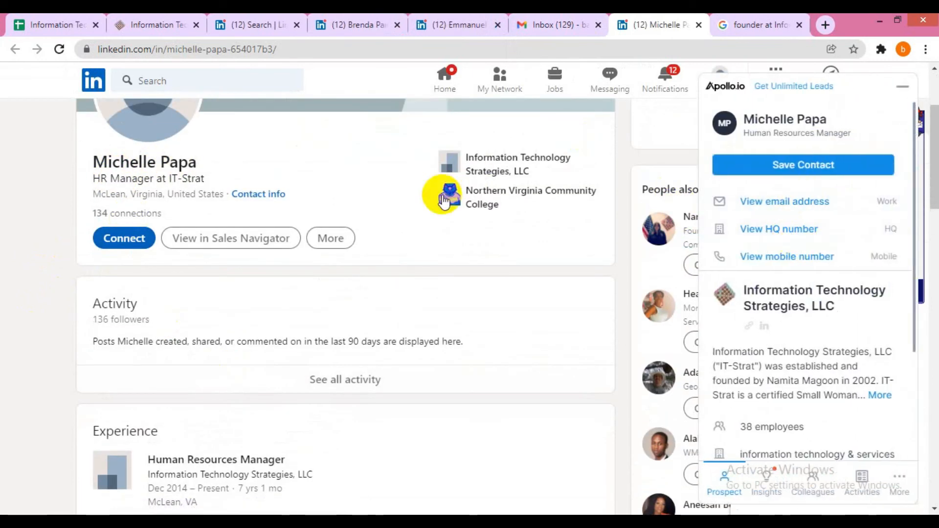
left_click(563, 24)
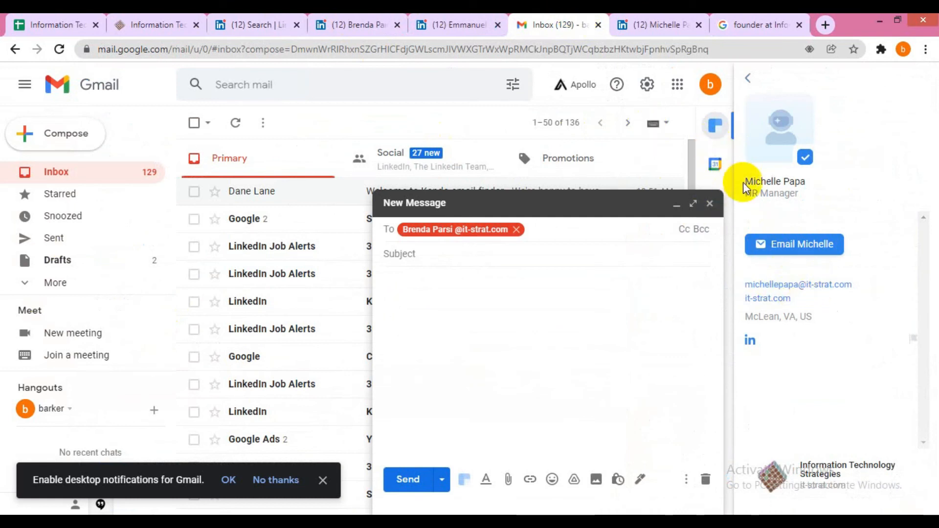
left_click_drag(747, 183, 806, 181)
key("ctrl+c")
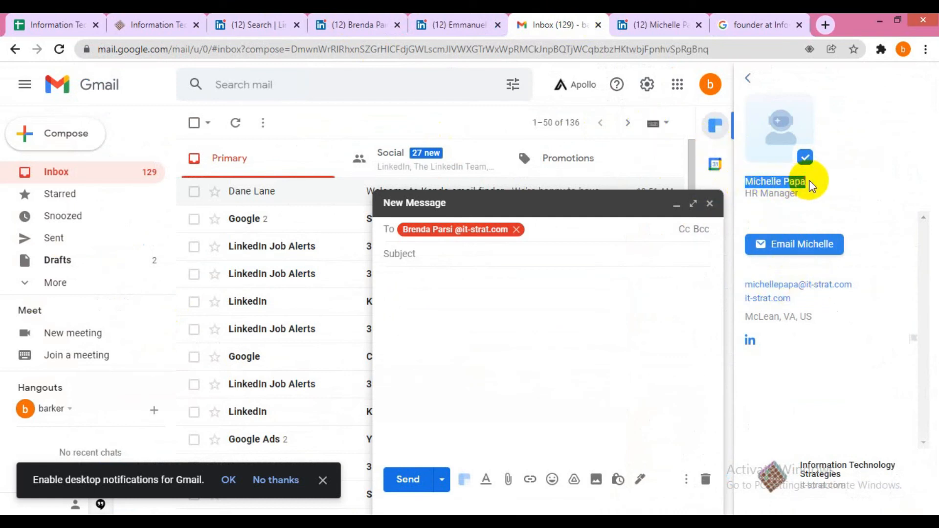
- Paste the HR Manager's name into G3 under Name
left_click(83, 24)
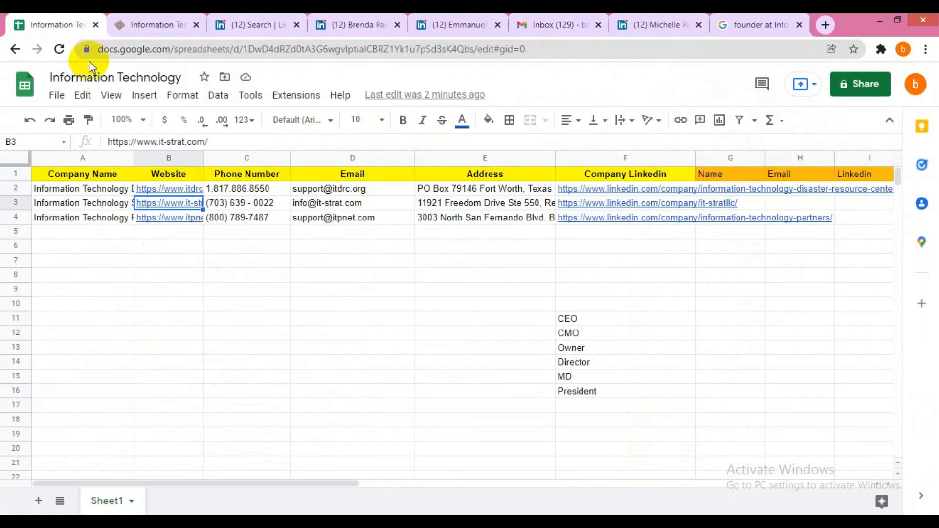
left_click(183, 231)
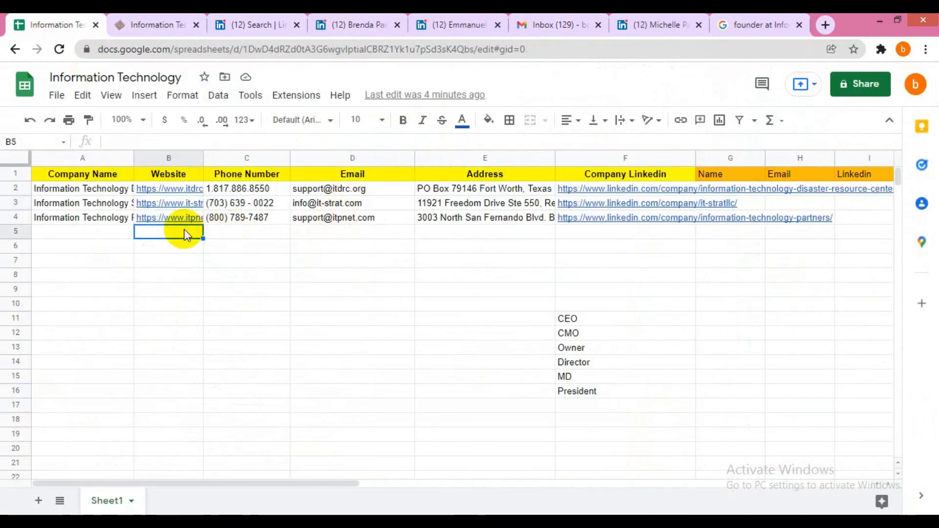
left_click(731, 205)
key("ctrl+v")
key("Tab")
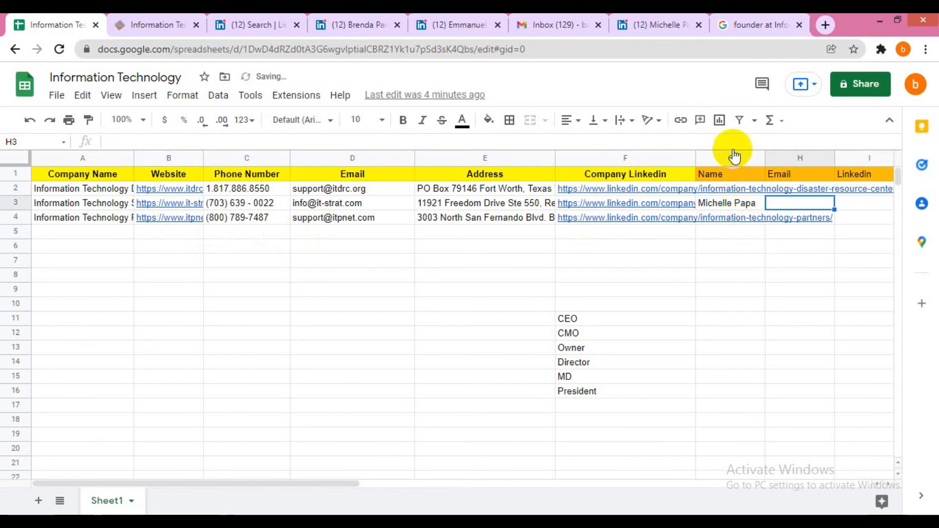
- Copy her it-strat.com email address from the Clearbit card into H3
left_click(597, 20)
left_click_drag(850, 289, 746, 289)
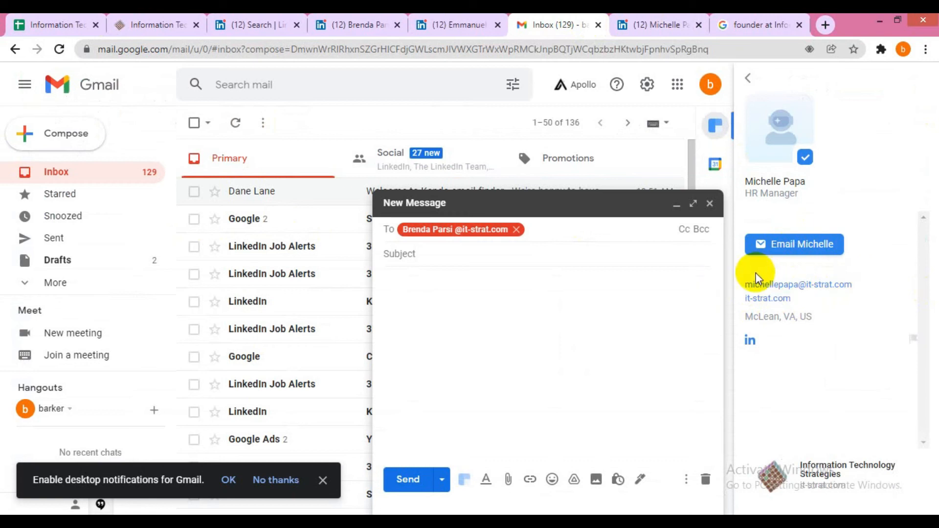
left_click_drag(746, 284, 853, 293)
key("ctrl+c")
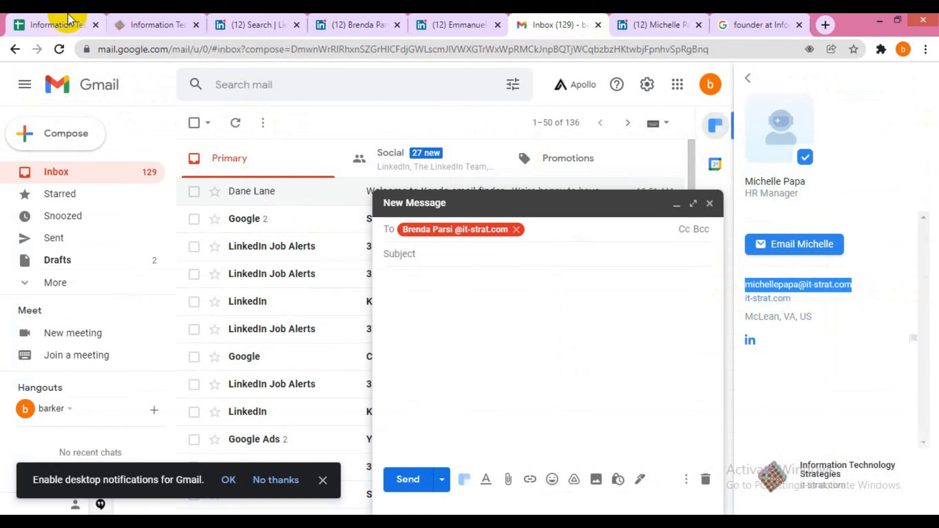
left_click(54, 24)
key("ctrl+v")
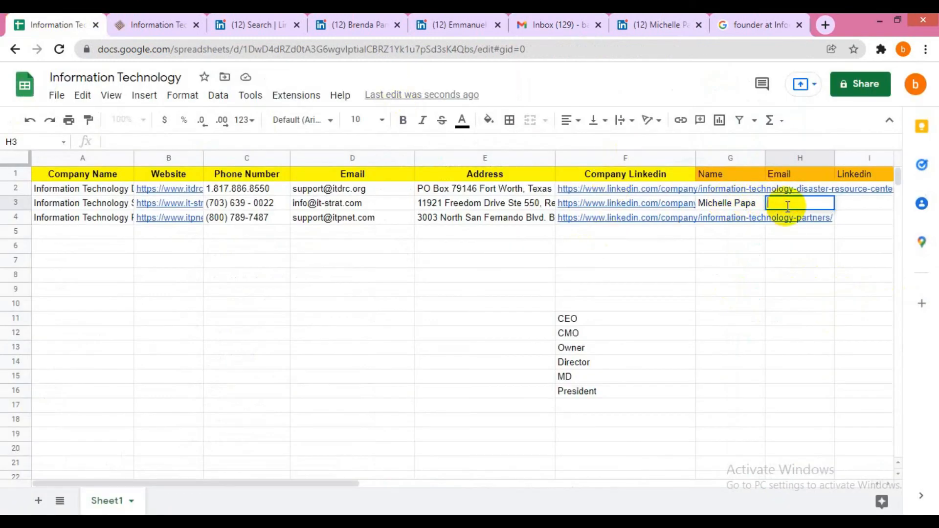
key("Tab")
- Paste her LinkedIn profile URL into I3 in the Linkedin column
left_click(700, 19)
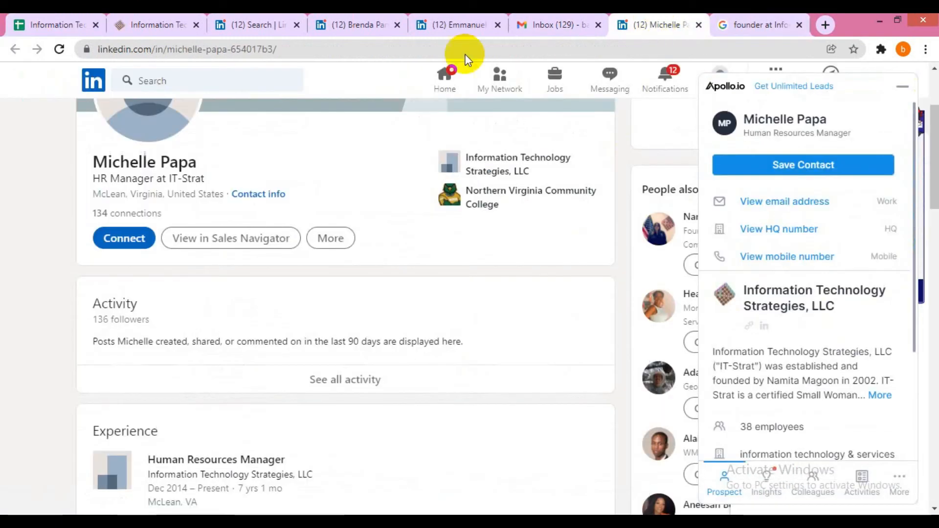
left_click(365, 48)
key("ctrl+c")
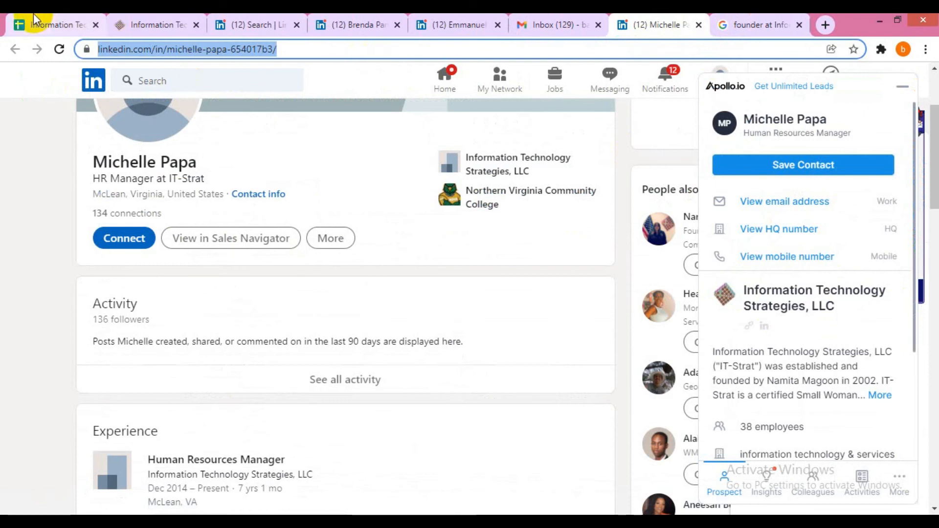
left_click(49, 26)
key("ctrl+v")
key("Left")
key("Left")
key("Right")
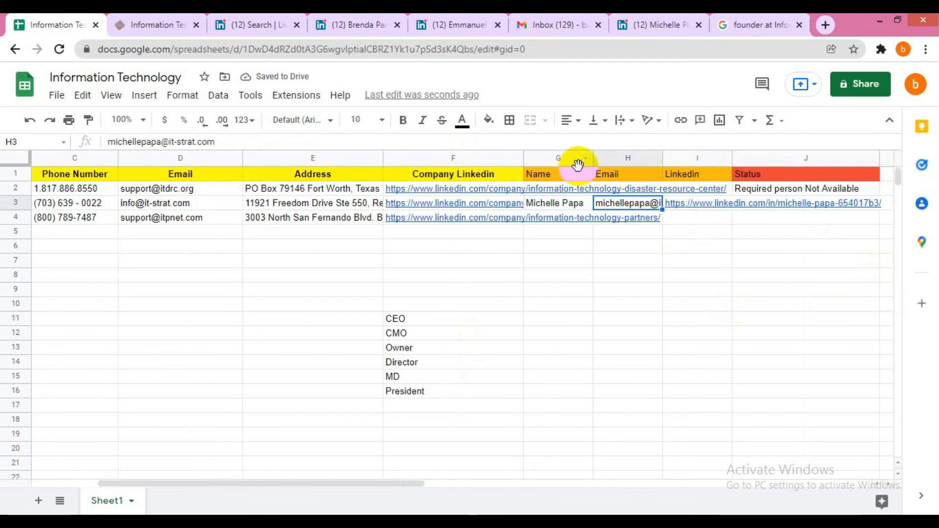
- Insert an empty column right of Name and head it Title
right_click(534, 158)
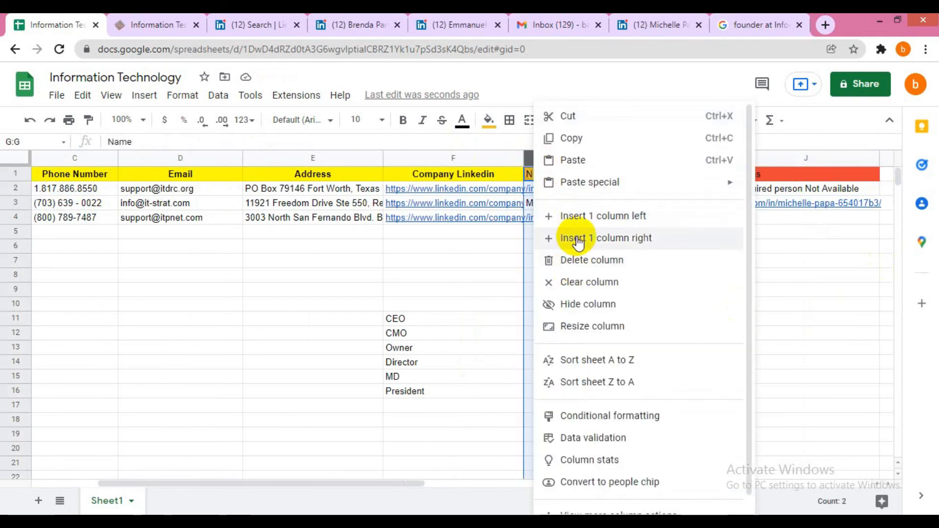
left_click(571, 240)
left_click(622, 176)
type("Title")
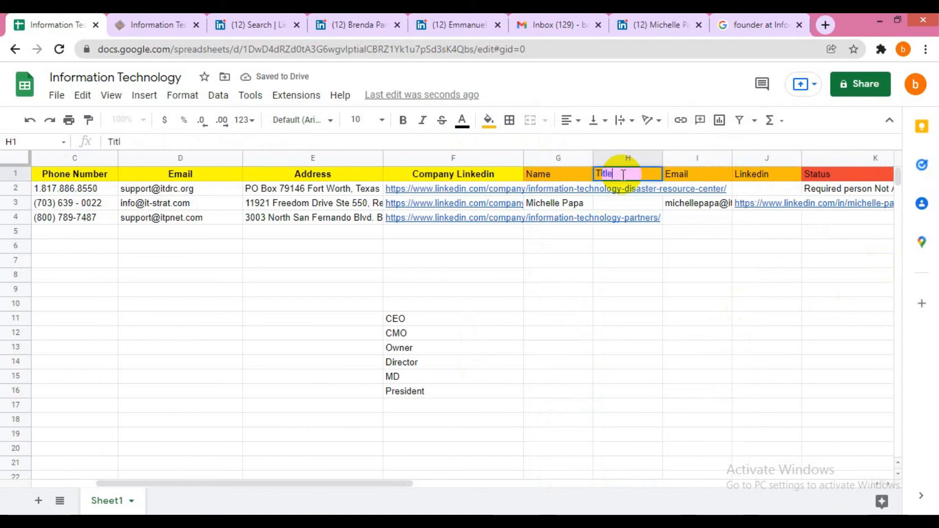
key("Return")
- Enter HR Manager as row 3's title and return to the start of the row
key("Down")
type("HR")
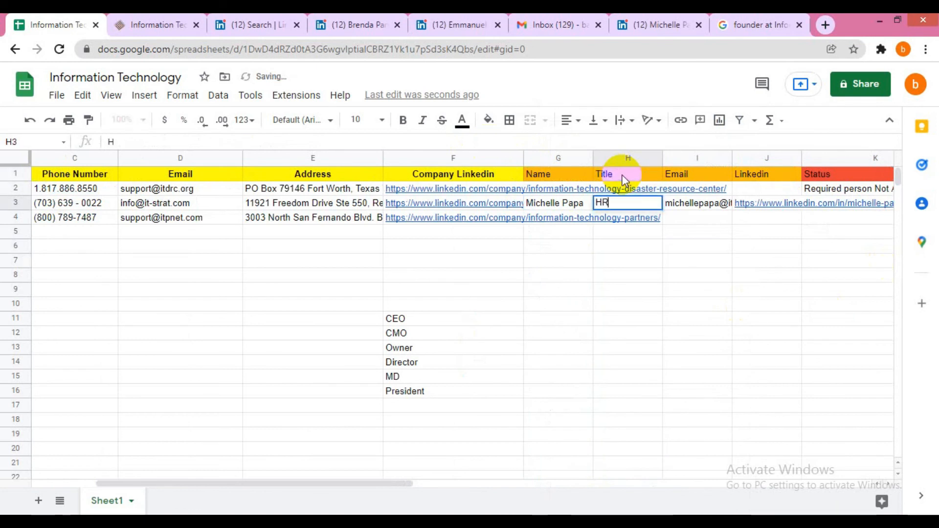
type(" Manager")
key("Tab")
key("Down")
key("Left")
key("Up")
key("Right")
key("Right")
key("Left")
key("Right")
key("Right")
key("Left")
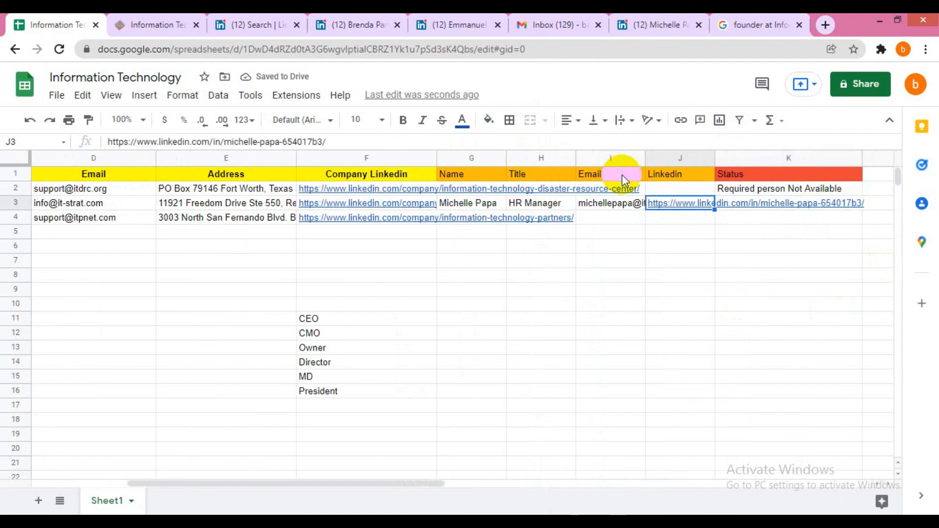
key("Left")
key("Home")
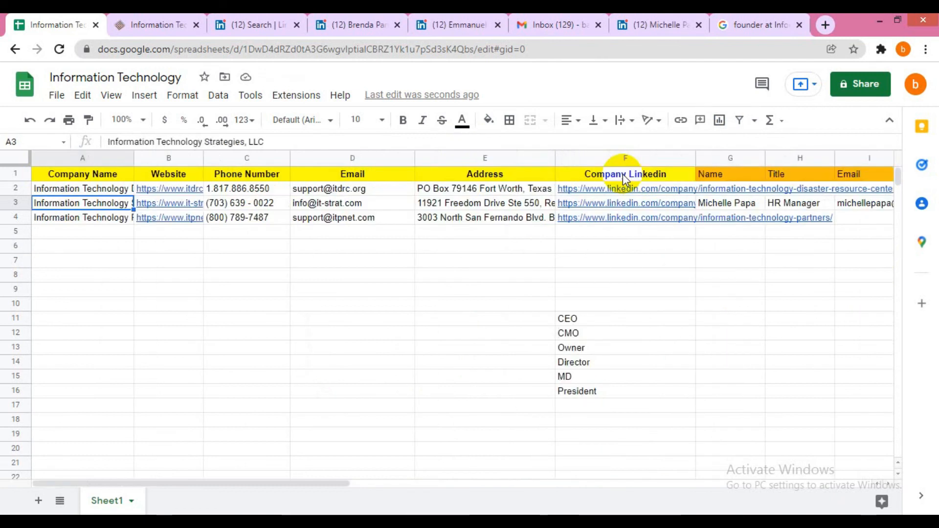
left_click(621, 22)
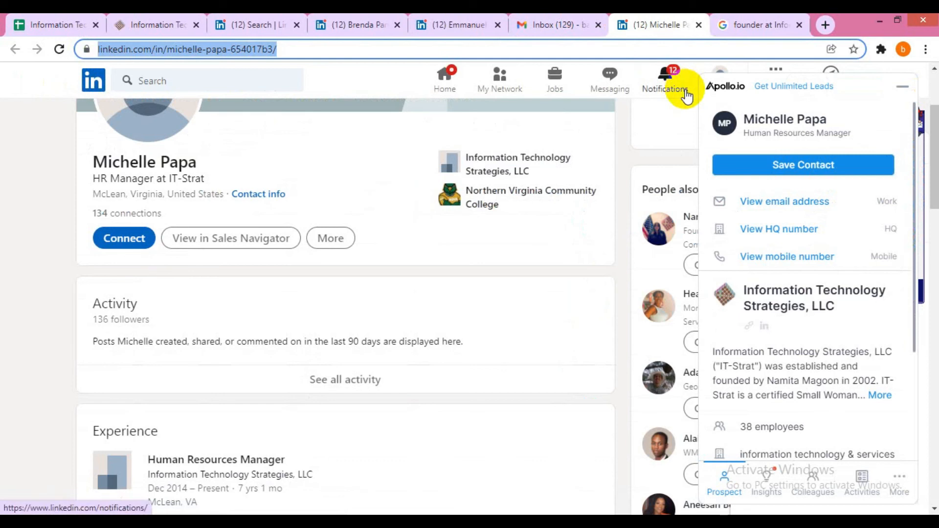
left_click(543, 24)
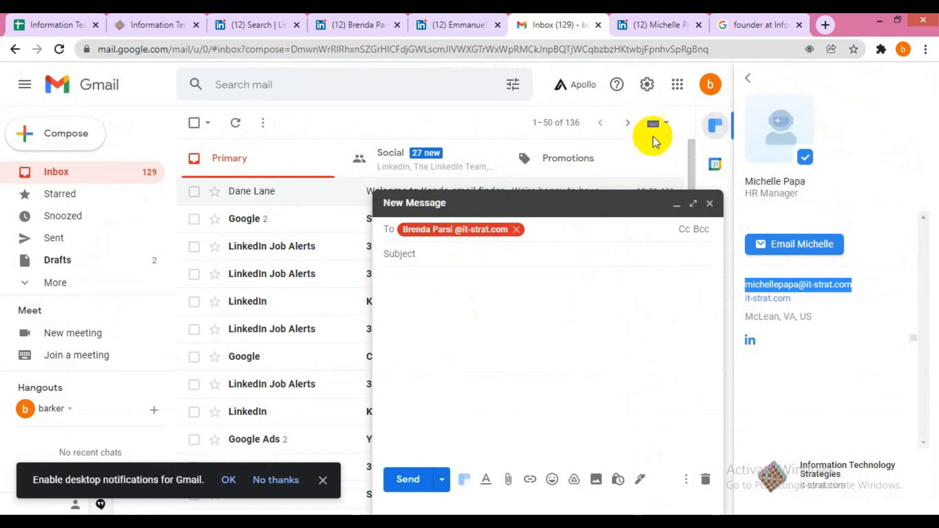
left_click(748, 78)
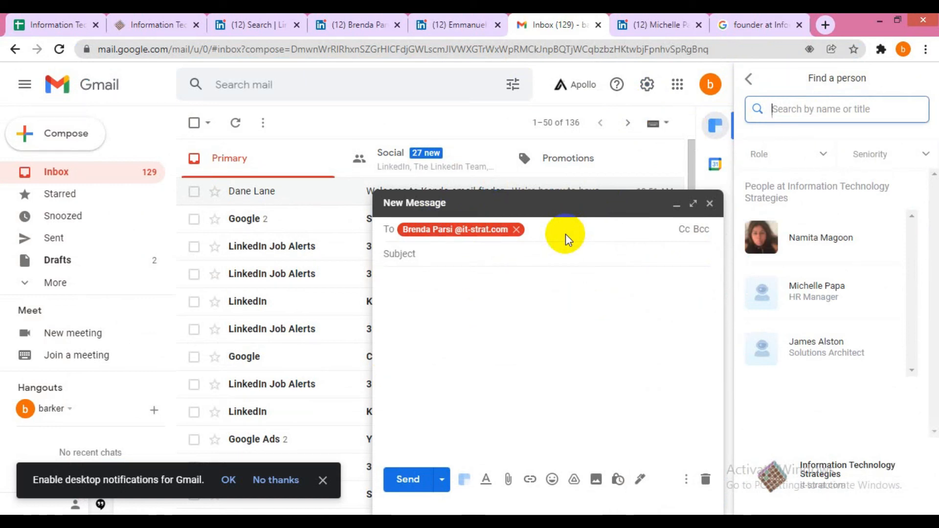
double_click(443, 236)
left_click(455, 233)
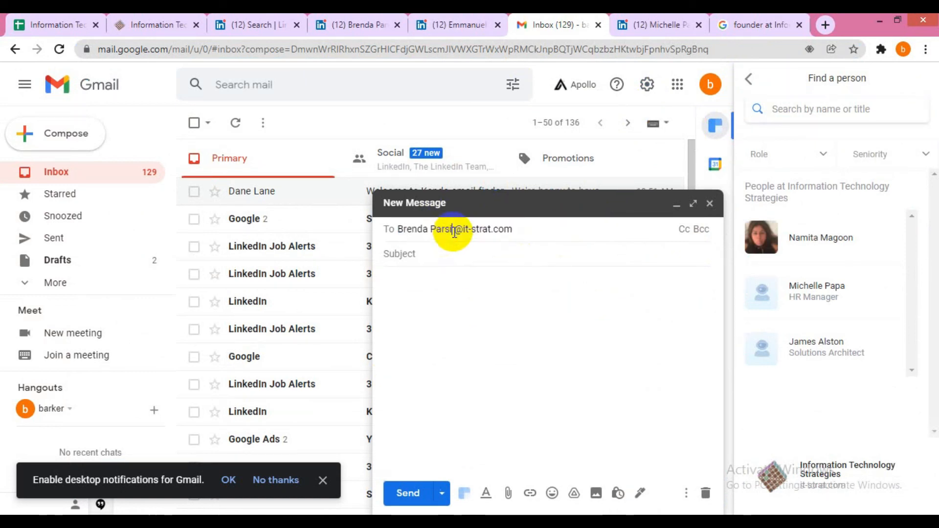
key("ctrl+a")
key("BackSpace")
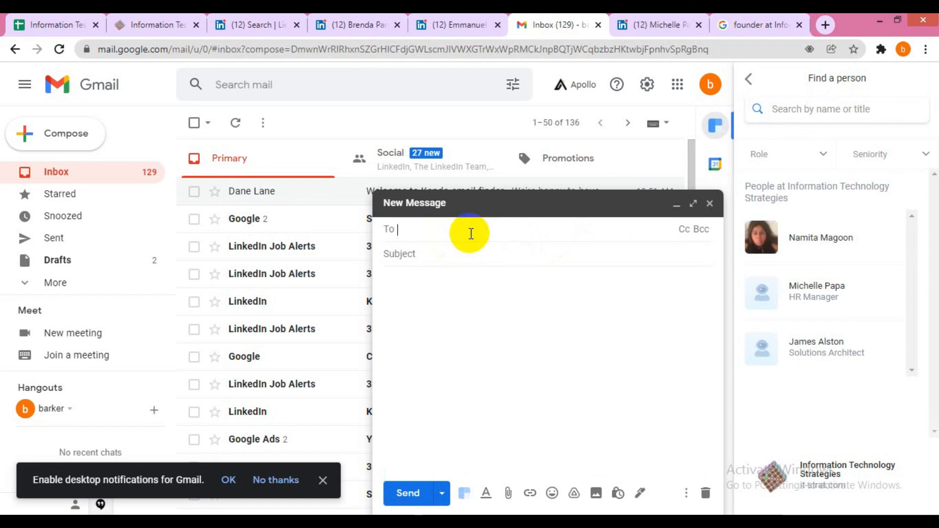
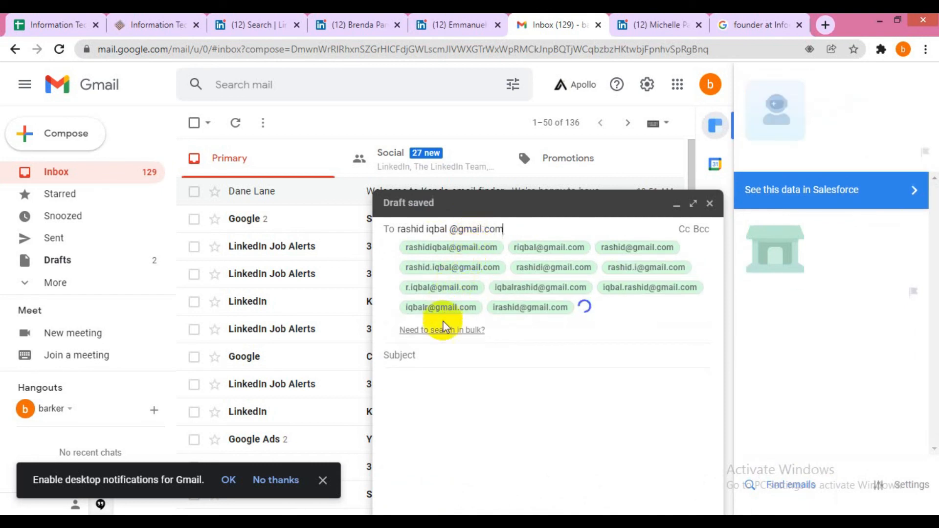
- Inspect the finder's gmail.com address suggestions, then return to the HR Manager's LinkedIn profile
mouse_move(535, 315)
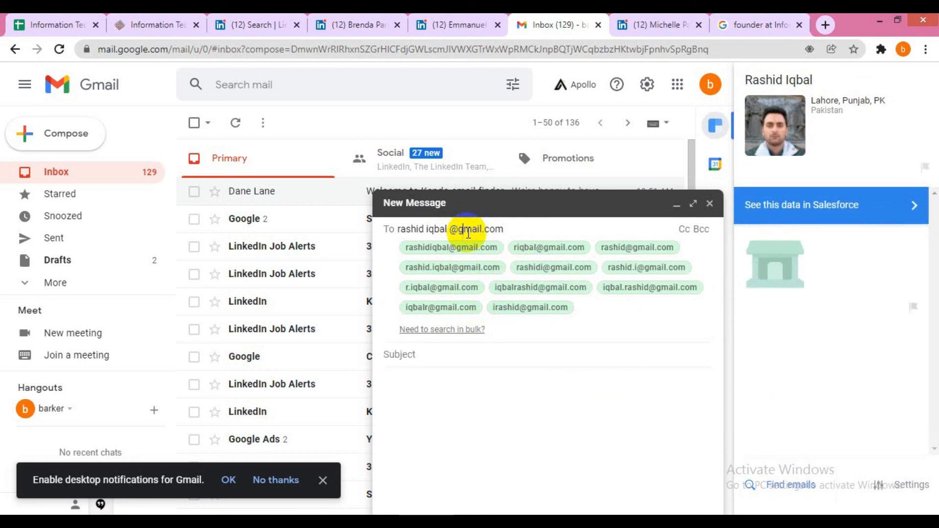
double_click(468, 233)
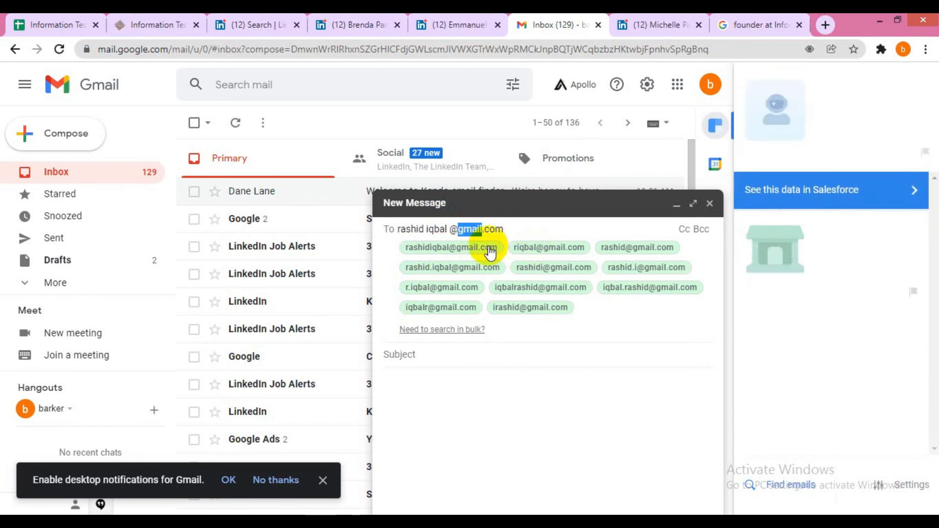
mouse_move(483, 254)
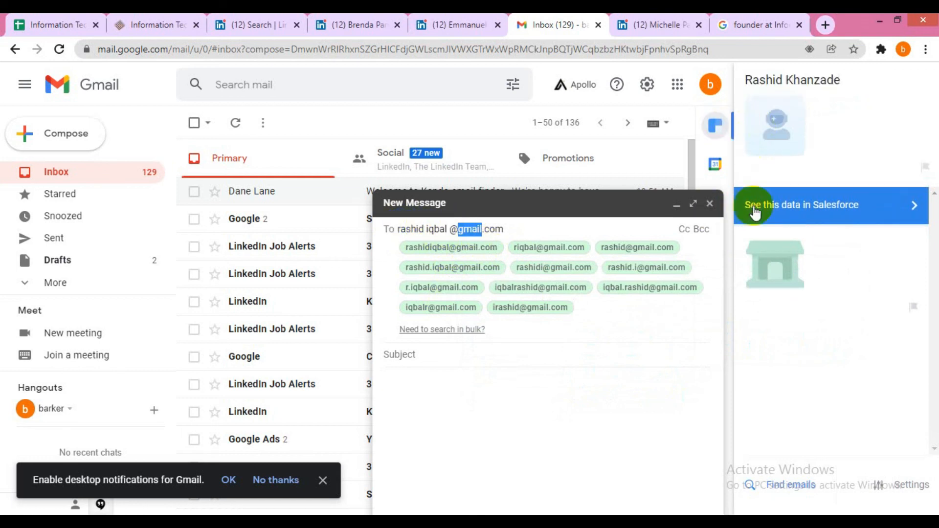
left_click(651, 25)
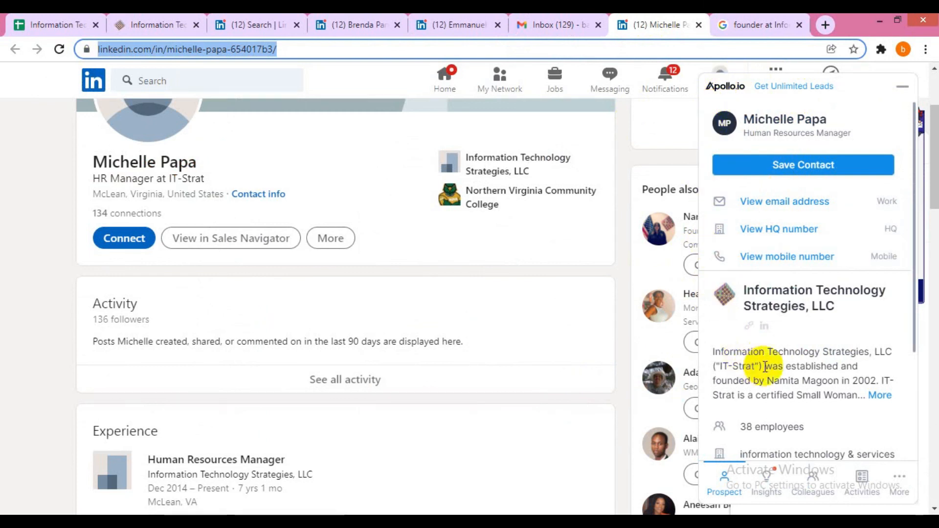
- Reveal the HR manager's verified work email in the Apollo panel and copy it
scroll(335, 219, "up", 2)
scroll(336, 220, "up", 1)
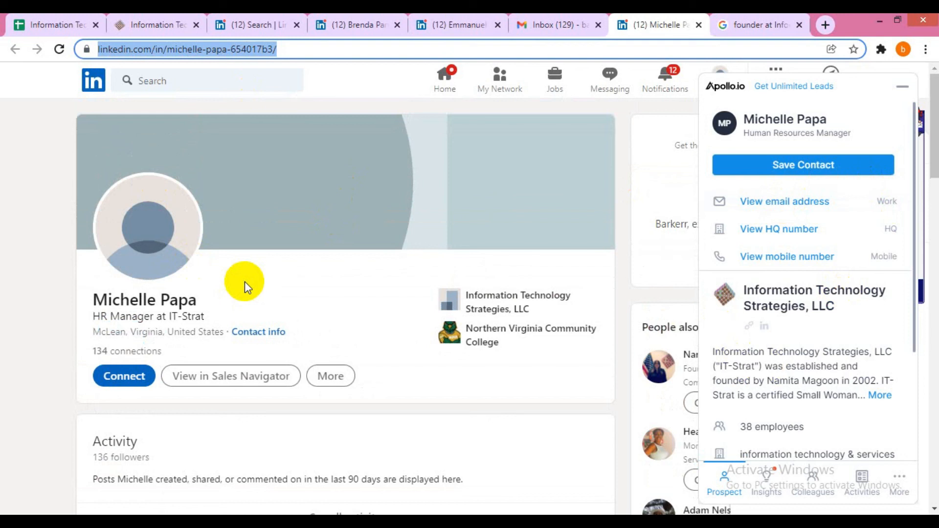
left_click(766, 206)
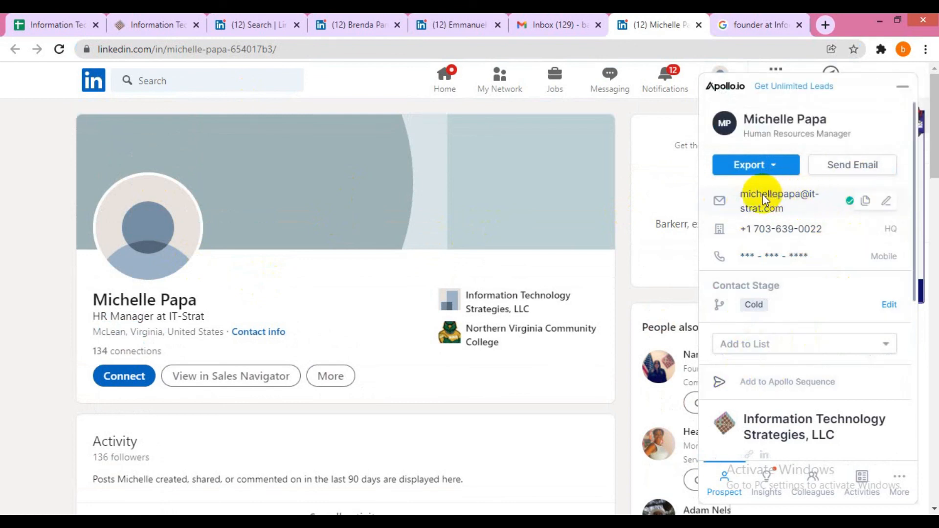
left_click(866, 201)
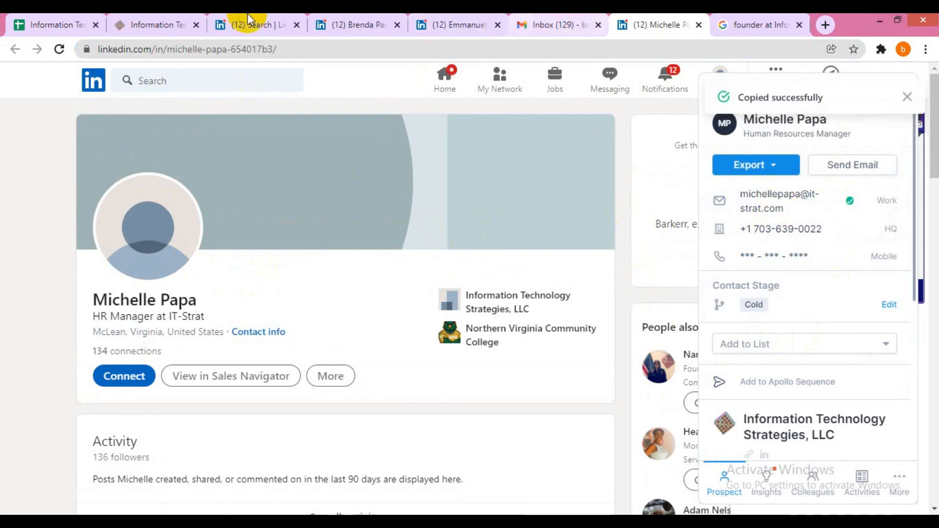
left_click(58, 23)
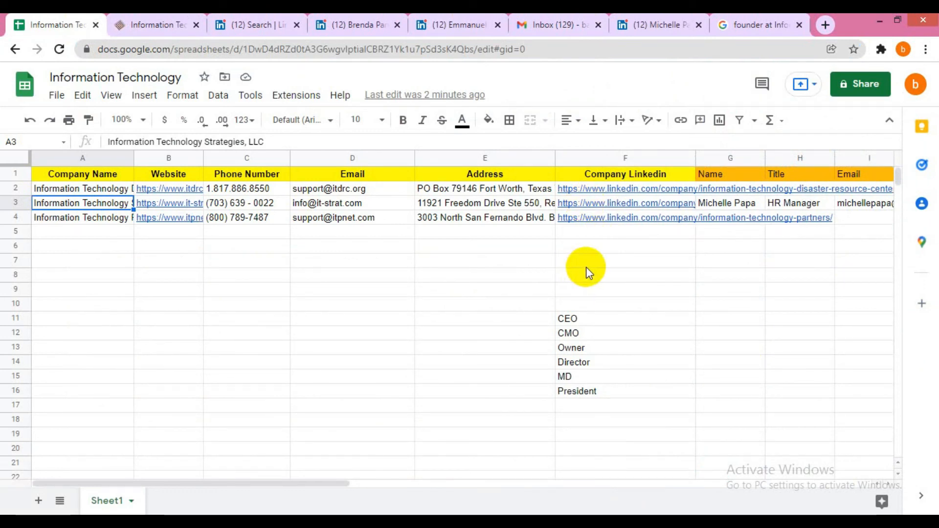
- Find the copied email in the sheet (1 of 1 match) and confirm it sits in cell I3
key("ctrl+f")
key("ctrl+v")
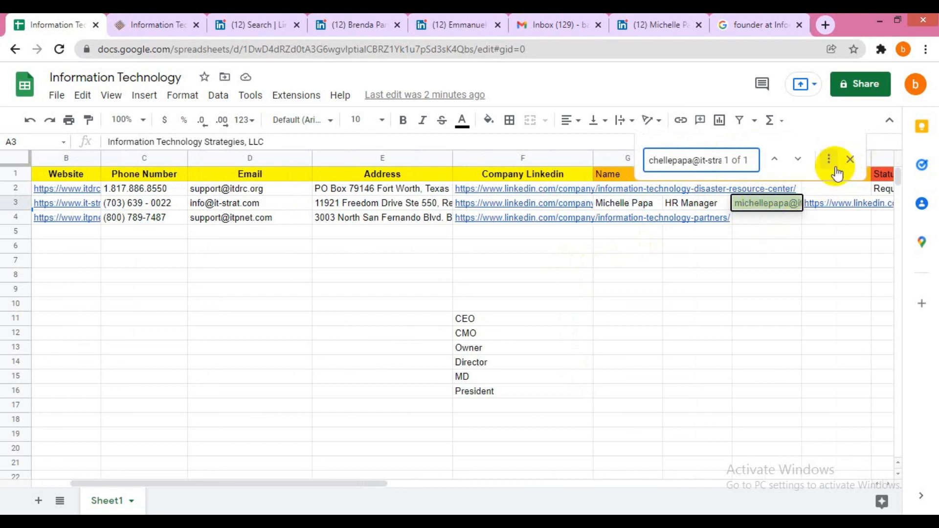
left_click(849, 160)
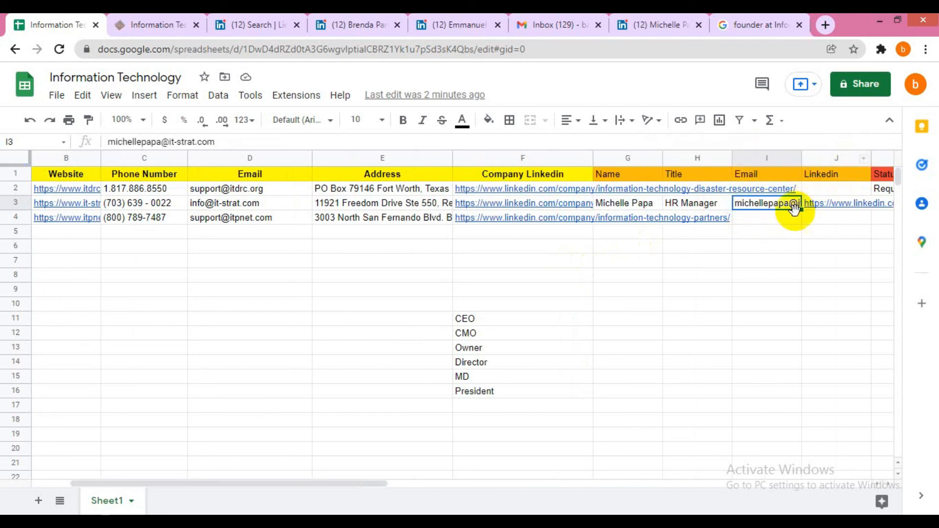
left_click(763, 219)
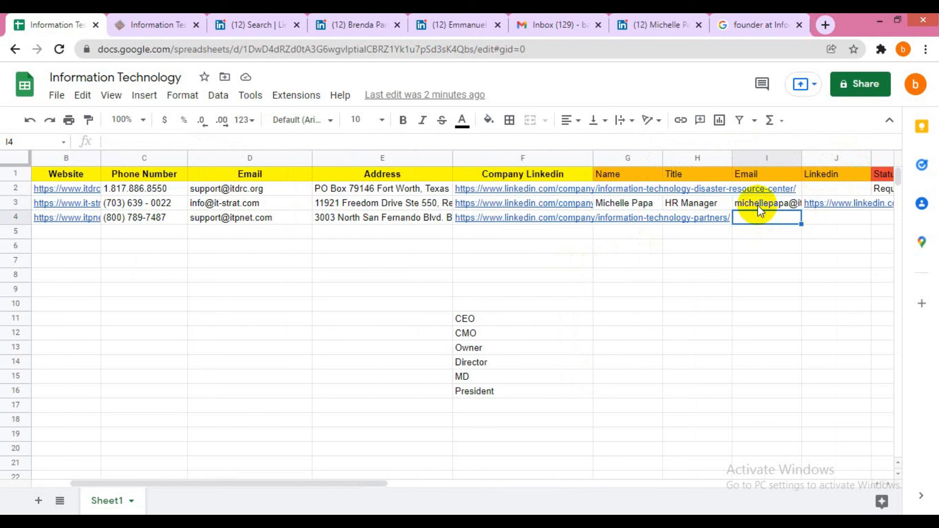
left_click(760, 206)
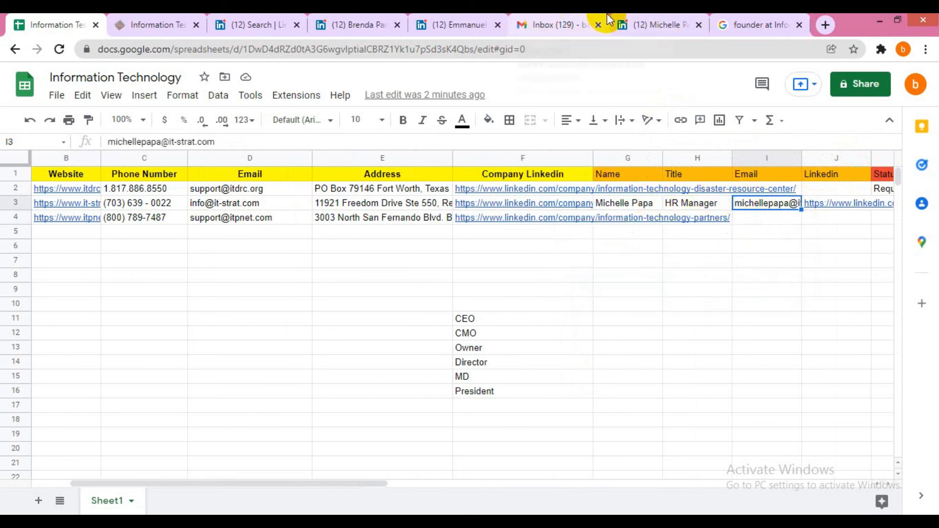
left_click(657, 22)
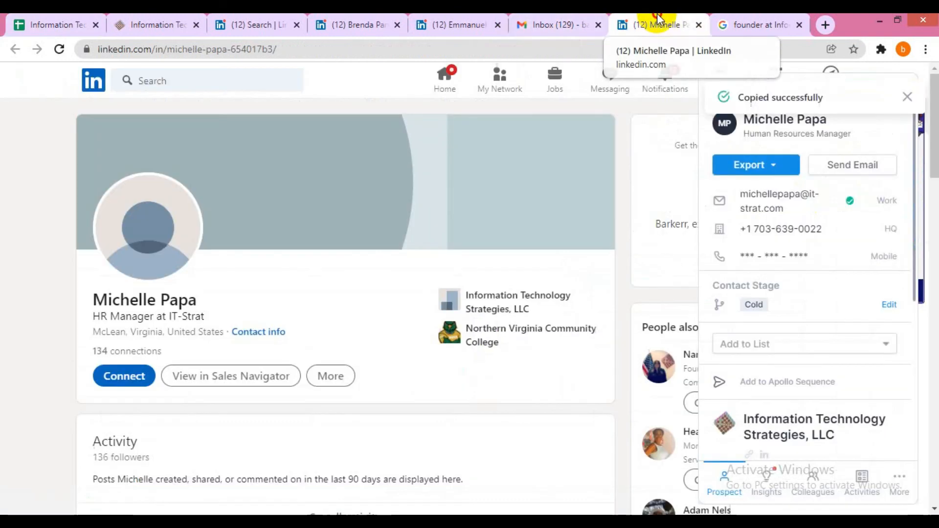
mouse_move(837, 204)
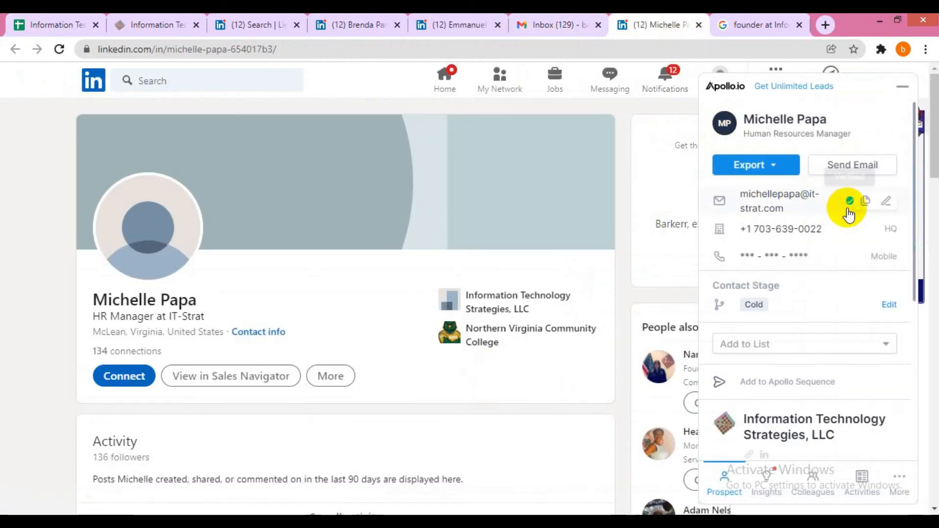